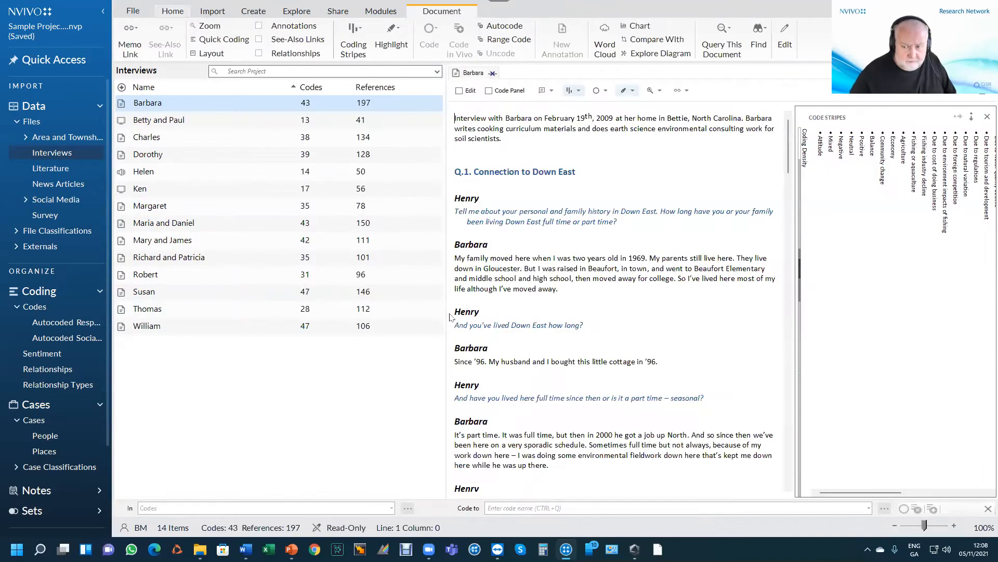
- Reset the open interview's coding stripes to None, and show stripes for everything under Codes except the Autocoded Responses and Autocoded Social Media folders
{"action": "left_click", "coordinate": [580, 91]}
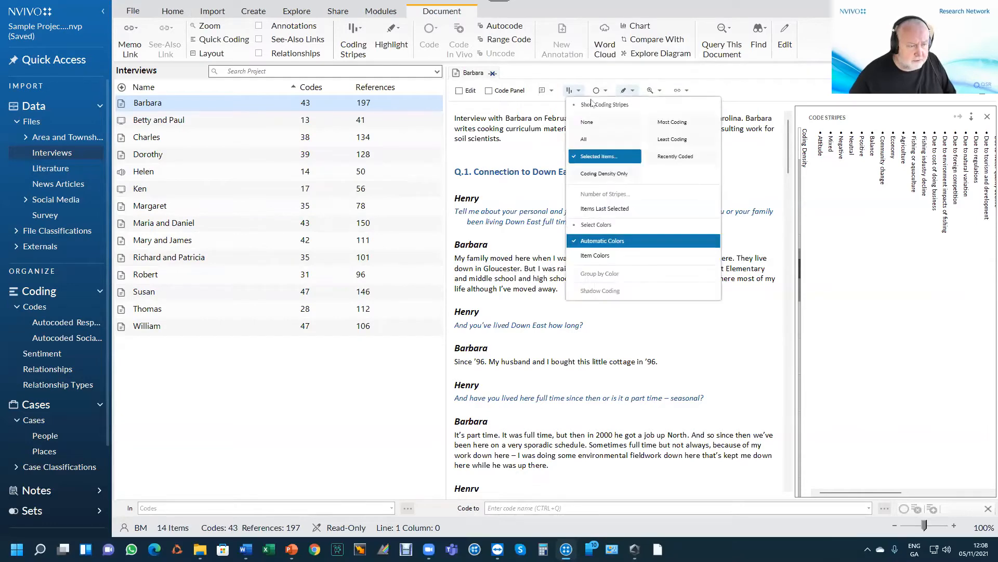
{"action": "left_click", "coordinate": [600, 126]}
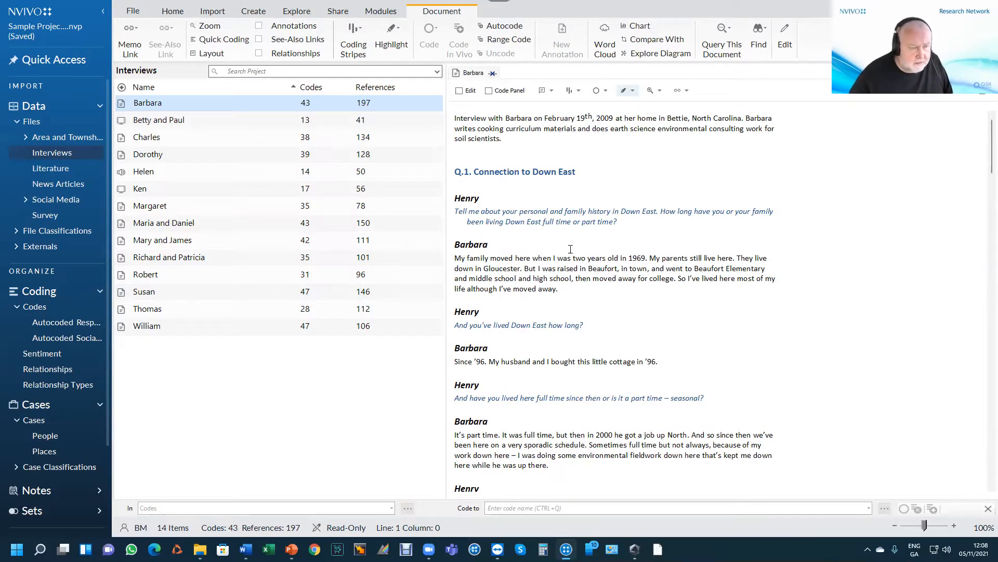
{"action": "left_click", "coordinate": [580, 91]}
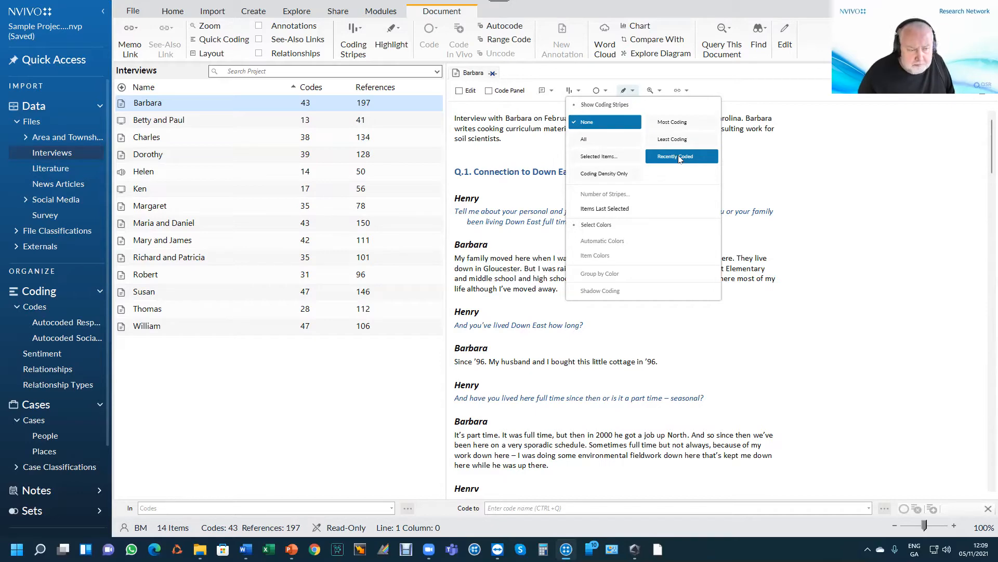
{"action": "left_click", "coordinate": [599, 156]}
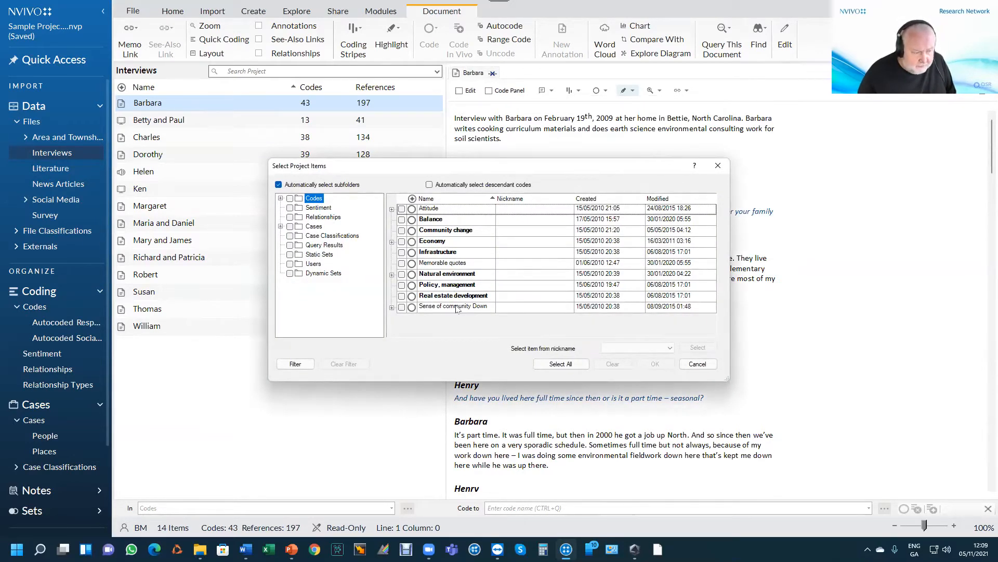
{"action": "left_click", "coordinate": [280, 199]}
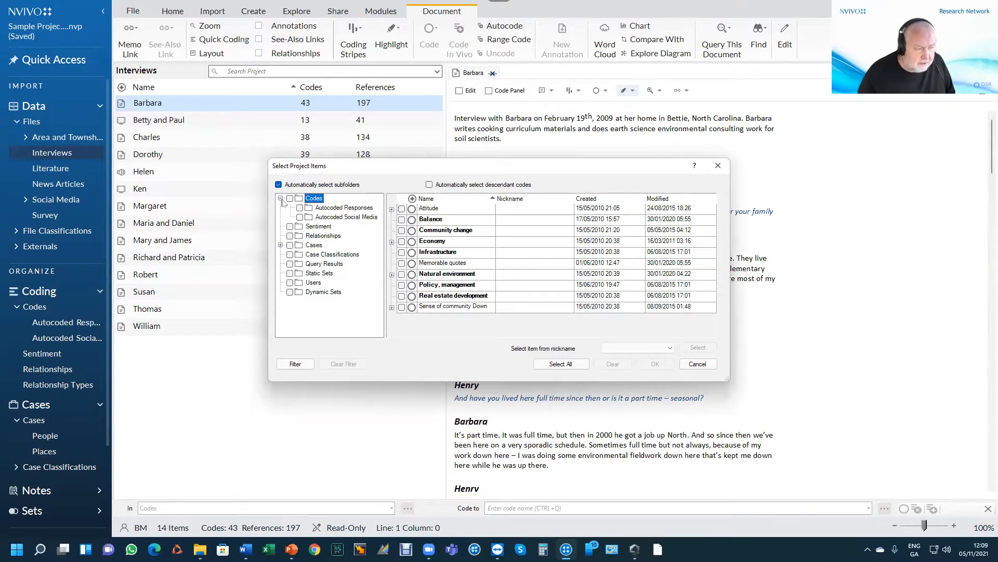
{"action": "left_click", "coordinate": [289, 198]}
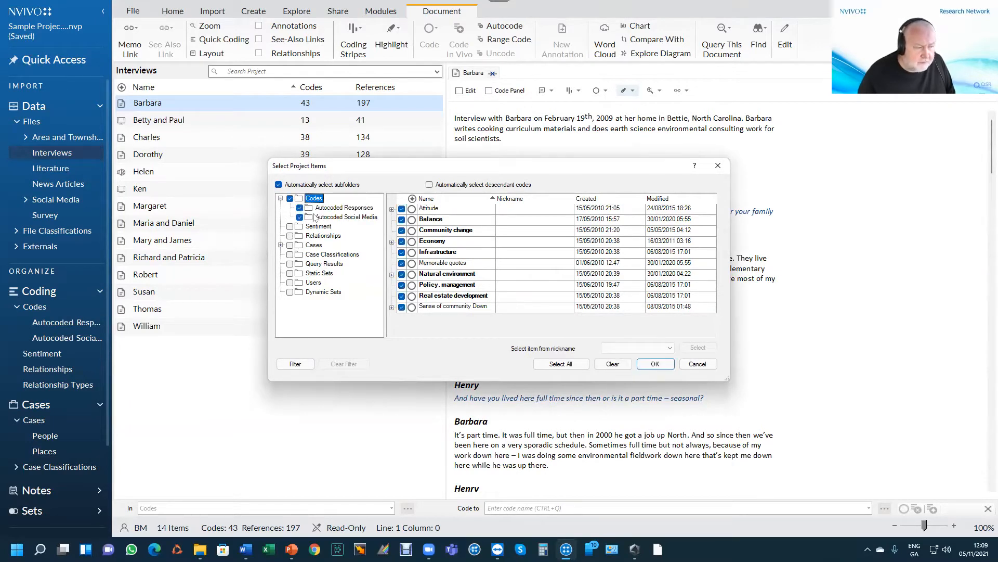
{"action": "left_click", "coordinate": [300, 217]}
{"action": "left_click", "coordinate": [300, 207]}
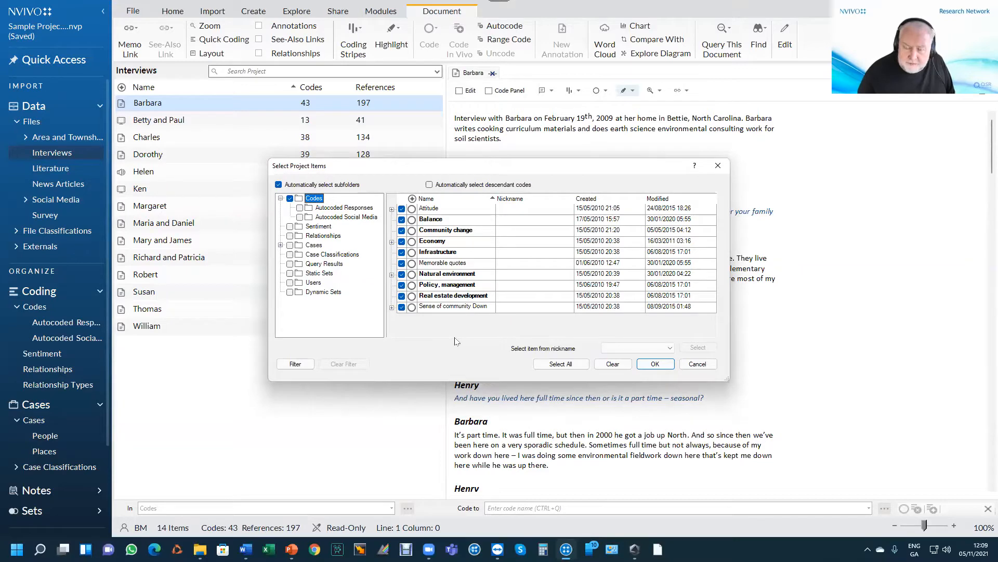
{"action": "left_click", "coordinate": [655, 363]}
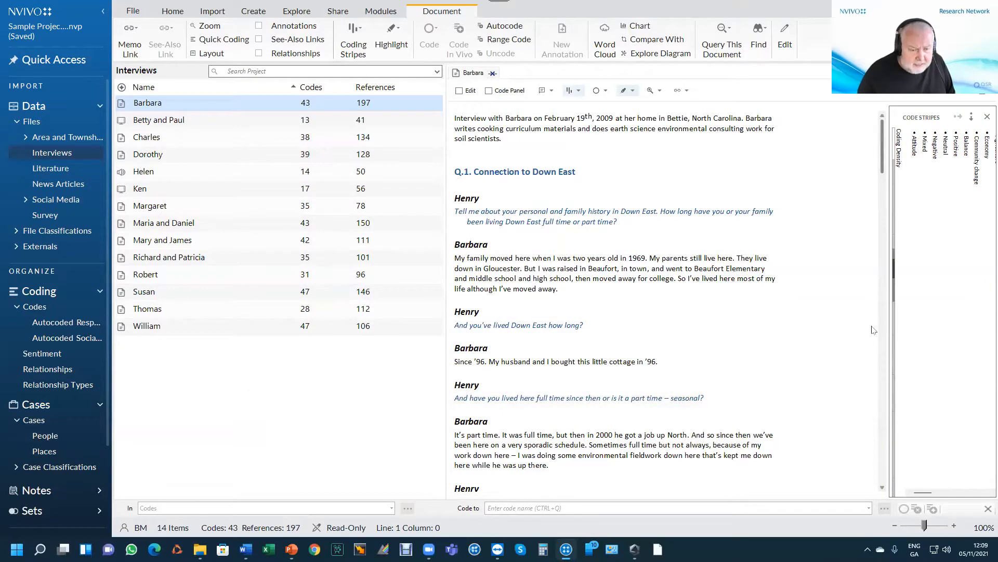
- Widen the code stripes area beside the interview and highlight the passages coded to Economy
{"action": "scroll", "coordinate": [873, 330], "scroll_direction": "down", "scroll_amount": 10}
{"action": "left_click_drag", "start_coordinate": [888, 317], "coordinate": [806, 318]}
{"action": "left_click_drag", "start_coordinate": [803, 204], "coordinate": [801, 296]}
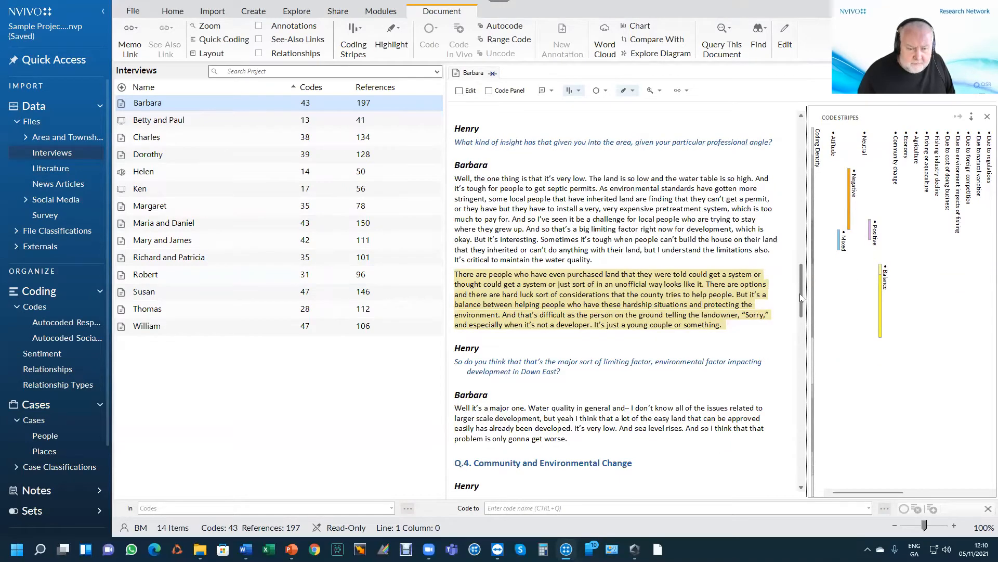
{"action": "left_click_drag", "start_coordinate": [802, 297], "coordinate": [802, 347]}
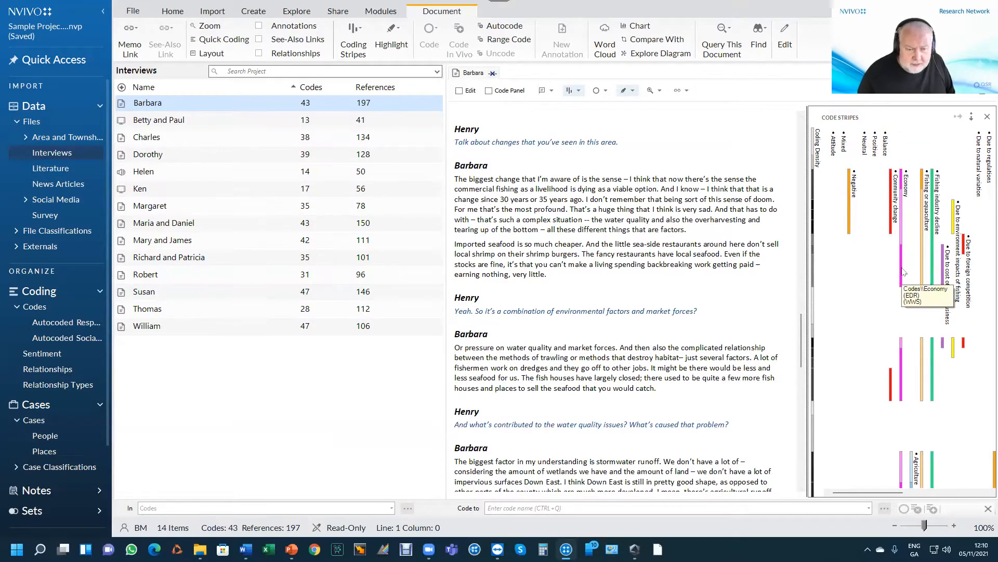
{"action": "mouse_move", "coordinate": [903, 272]}
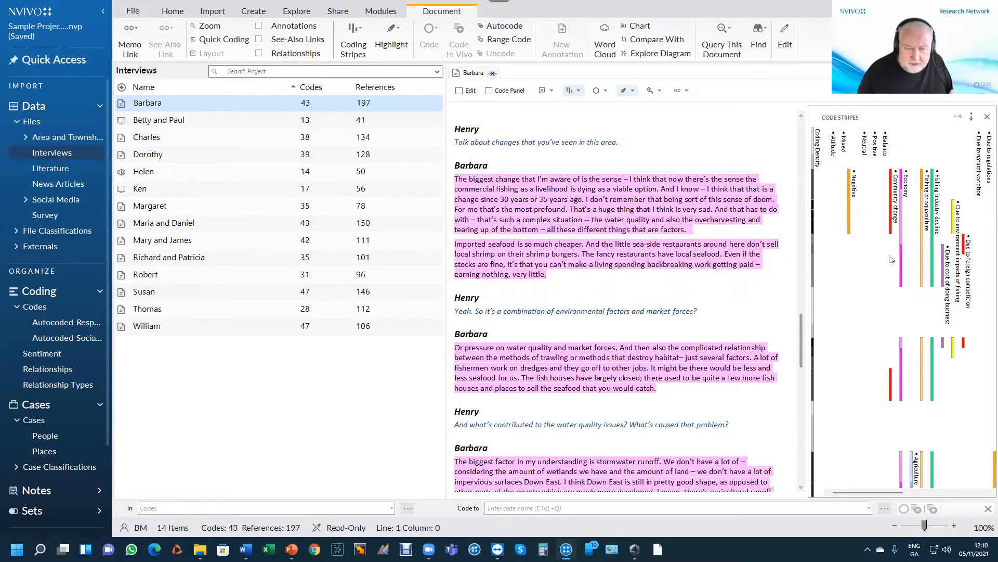
- Highlight the passages coded to Due to cost of doing business and those coded to Due to environment impacts of fishing
{"action": "mouse_move", "coordinate": [802, 345]}
{"action": "left_mouse_down"}
{"action": "mouse_move", "coordinate": [802, 451]}
{"action": "mouse_move", "coordinate": [797, 352]}
{"action": "left_mouse_up"}
{"action": "scroll", "coordinate": [797, 348], "scroll_direction": "down", "scroll_amount": 2}
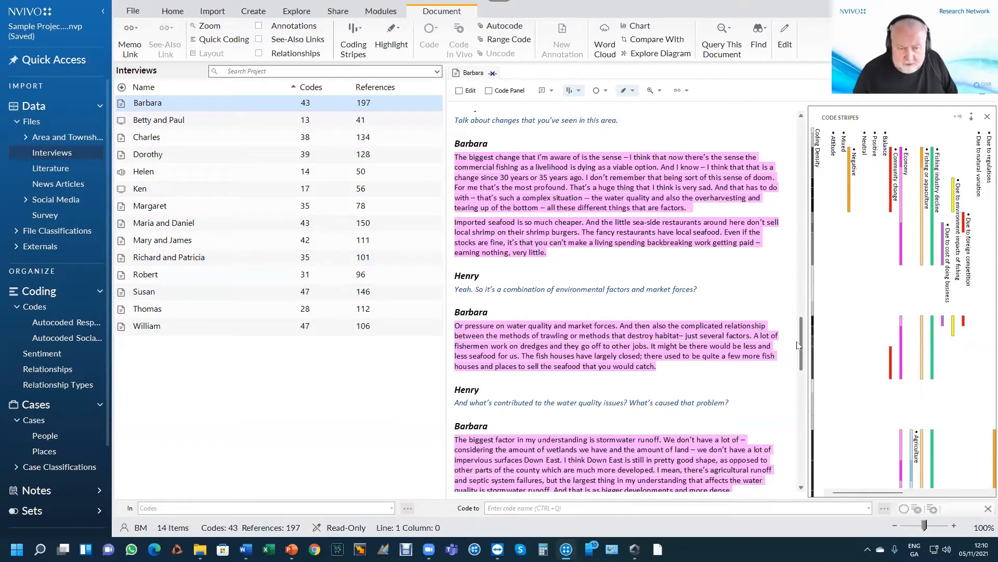
{"action": "left_click", "coordinate": [945, 240]}
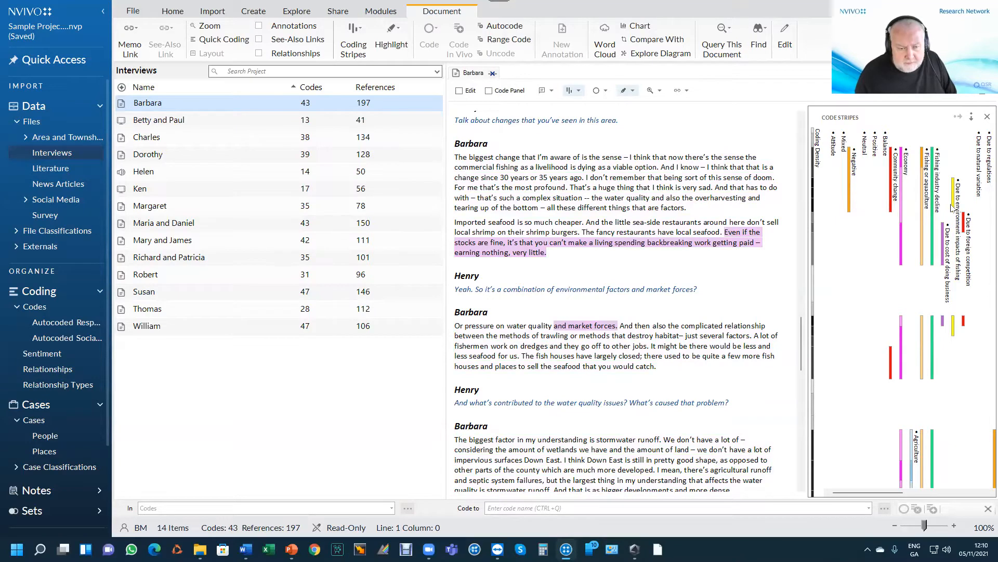
{"action": "left_click", "coordinate": [953, 208]}
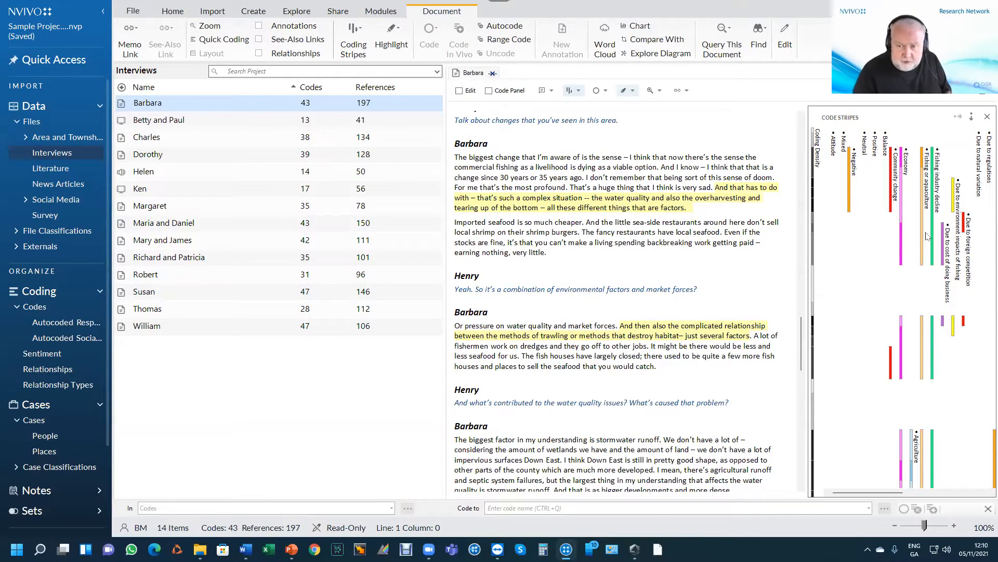
- Spread the code stripes out with horizontal labels to look across them, and close the interview document
{"action": "left_click", "coordinate": [958, 117]}
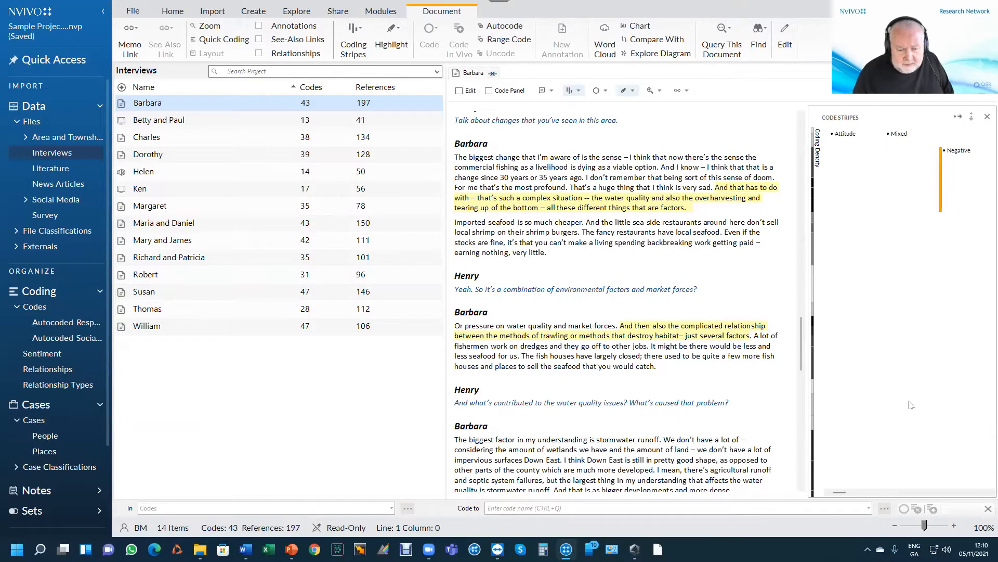
{"action": "left_click", "coordinate": [874, 492]}
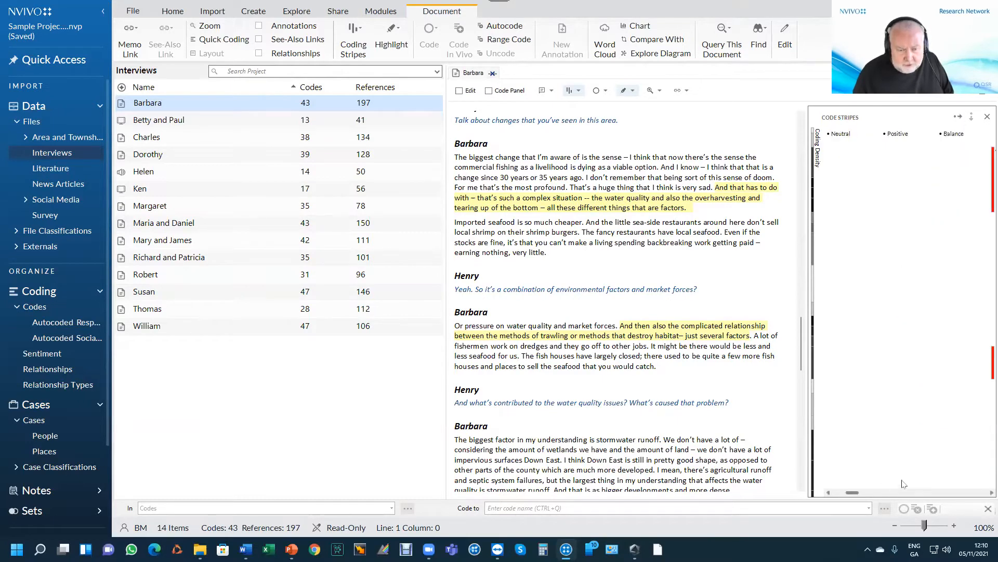
{"action": "left_click", "coordinate": [982, 493]}
{"action": "left_click_drag", "start_coordinate": [982, 493], "coordinate": [983, 492]}
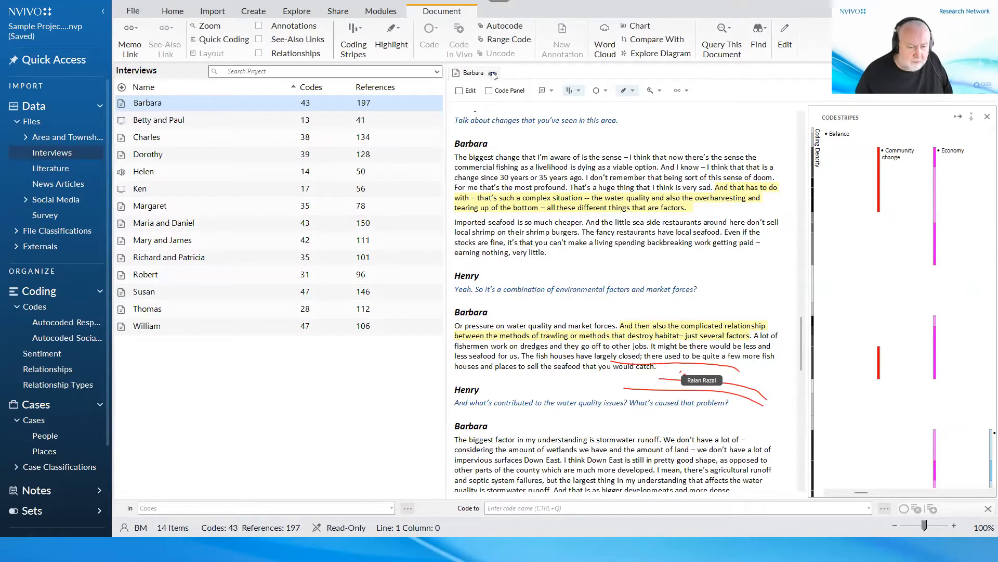
{"action": "left_click", "coordinate": [492, 73]}
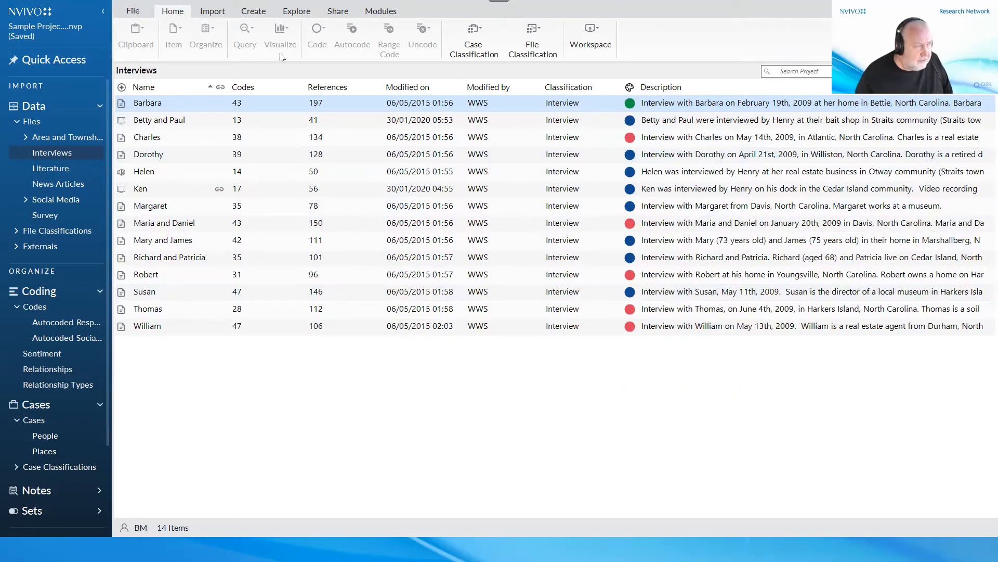
- Start a Group Query that looks for Items Coding
{"action": "left_click", "coordinate": [300, 12]}
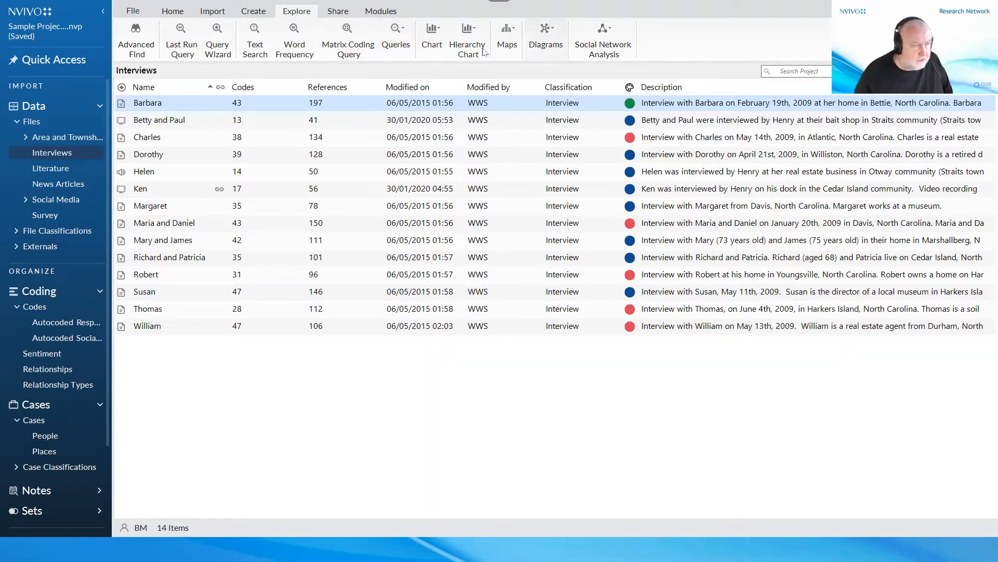
{"action": "left_click", "coordinate": [405, 47]}
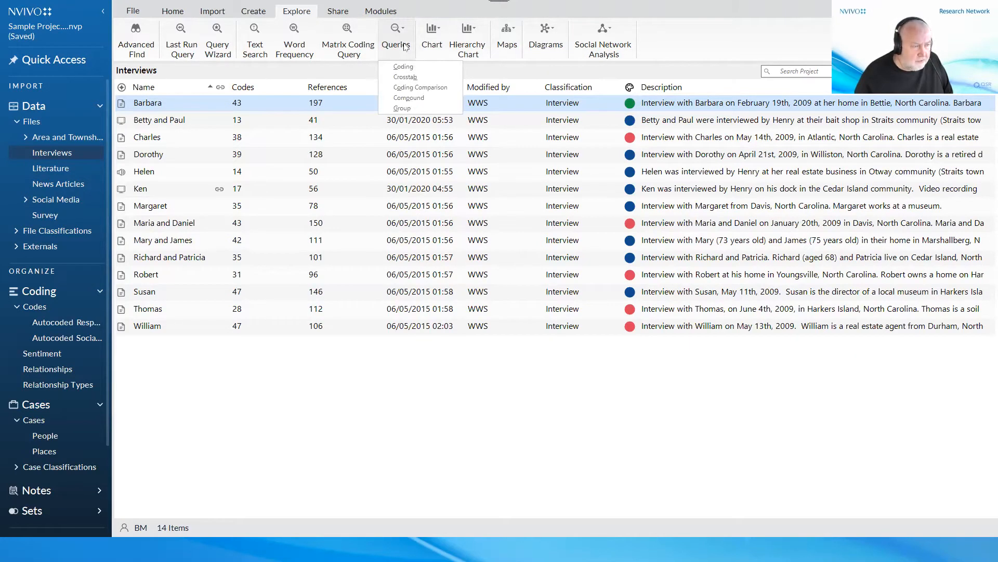
{"action": "left_click", "coordinate": [411, 107]}
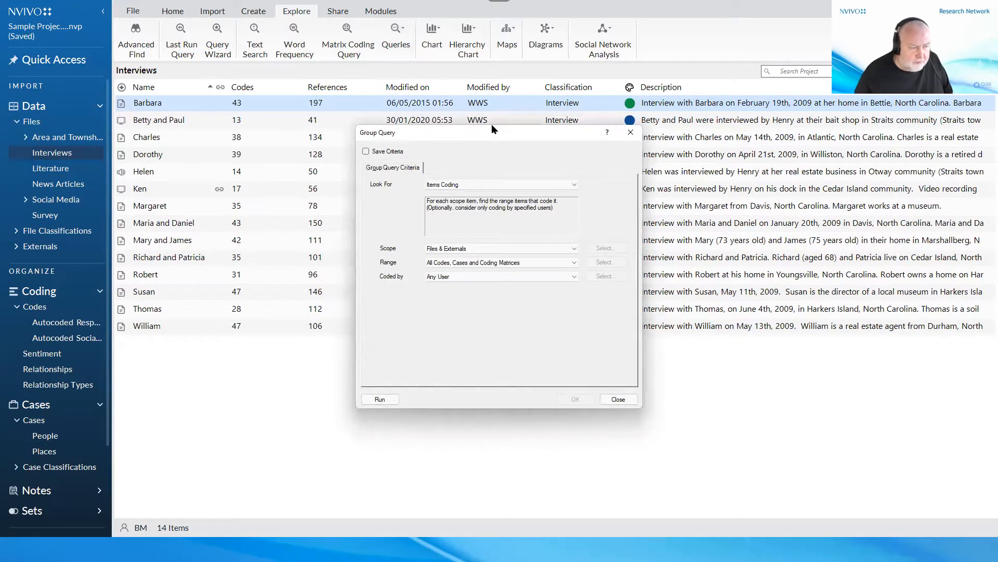
{"action": "left_click_drag", "start_coordinate": [492, 125], "coordinate": [501, 94]}
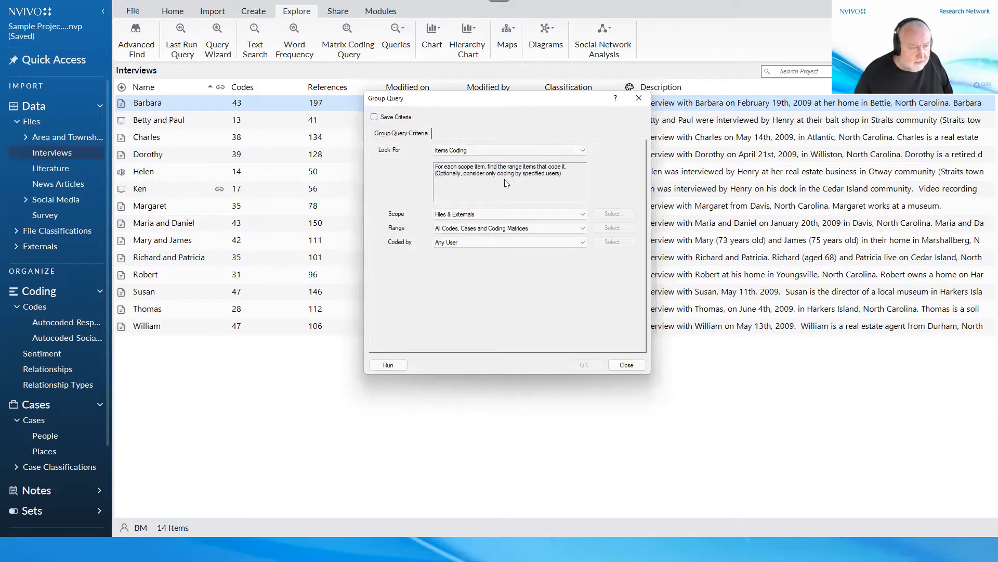
{"action": "left_click", "coordinate": [572, 150]}
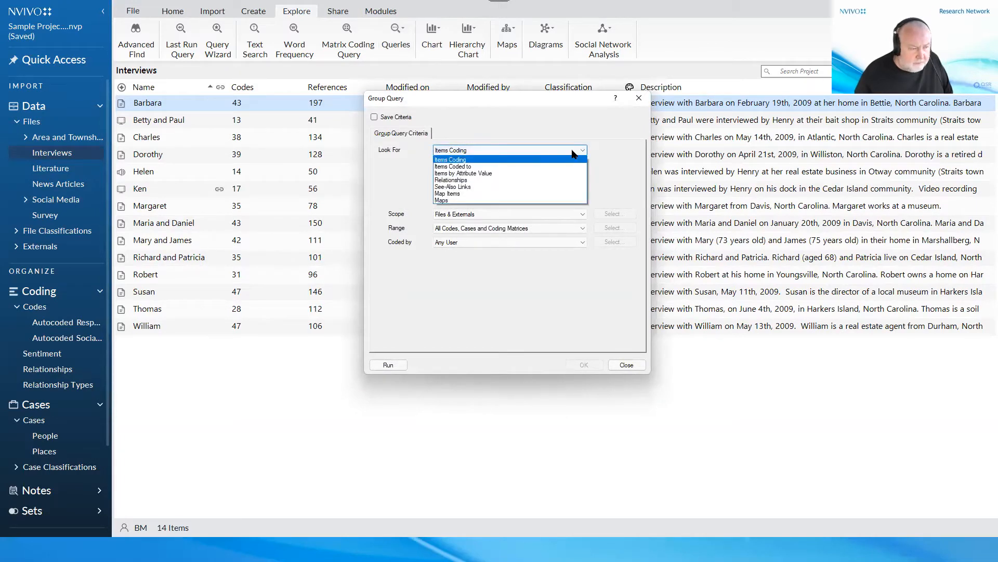
{"action": "left_click", "coordinate": [572, 154]}
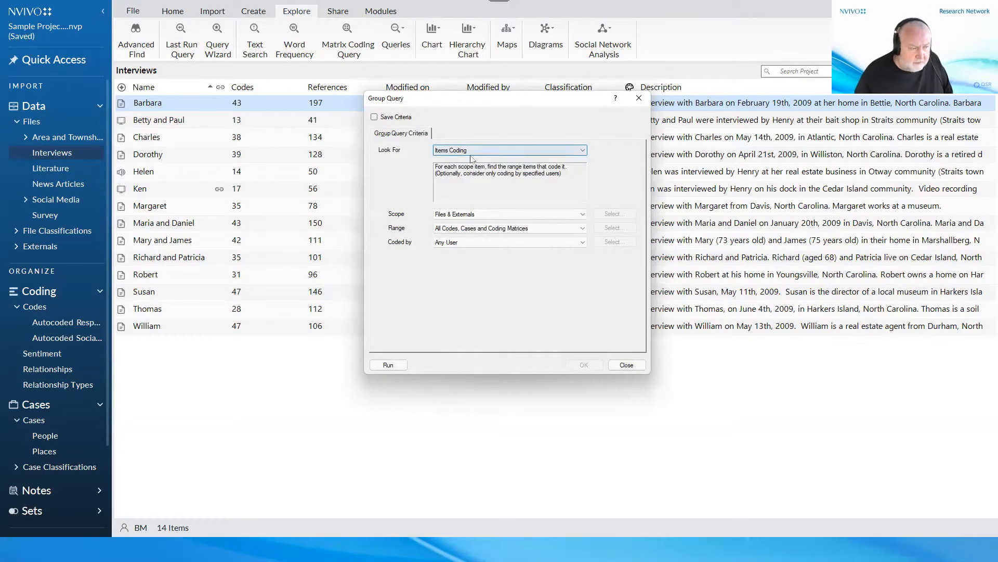
{"action": "left_click", "coordinate": [497, 152]}
{"action": "left_click", "coordinate": [496, 159]}
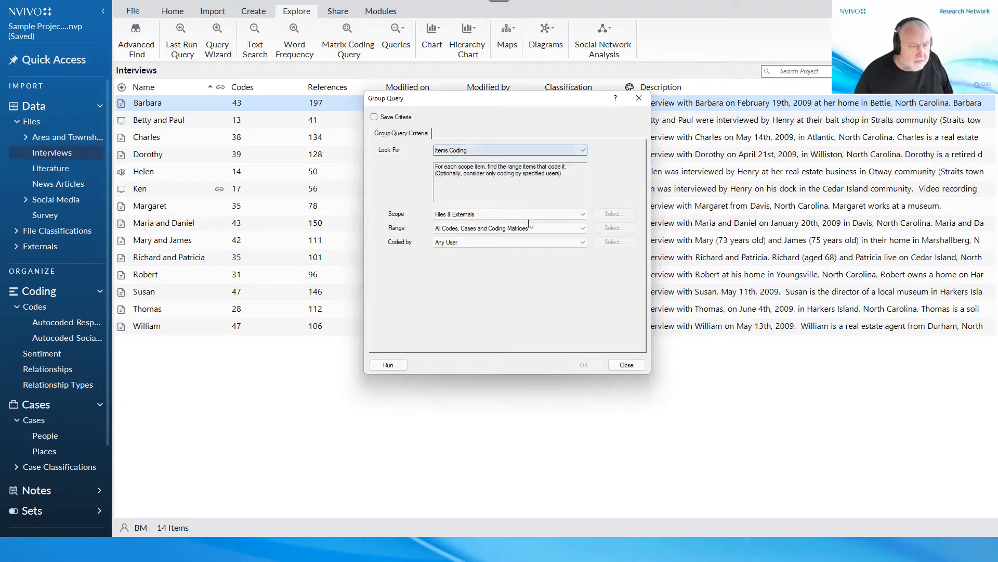
- Set the Group Query scope to Selected Items, choosing only the first interview file in the Interviews folder
{"action": "left_click", "coordinate": [583, 216]}
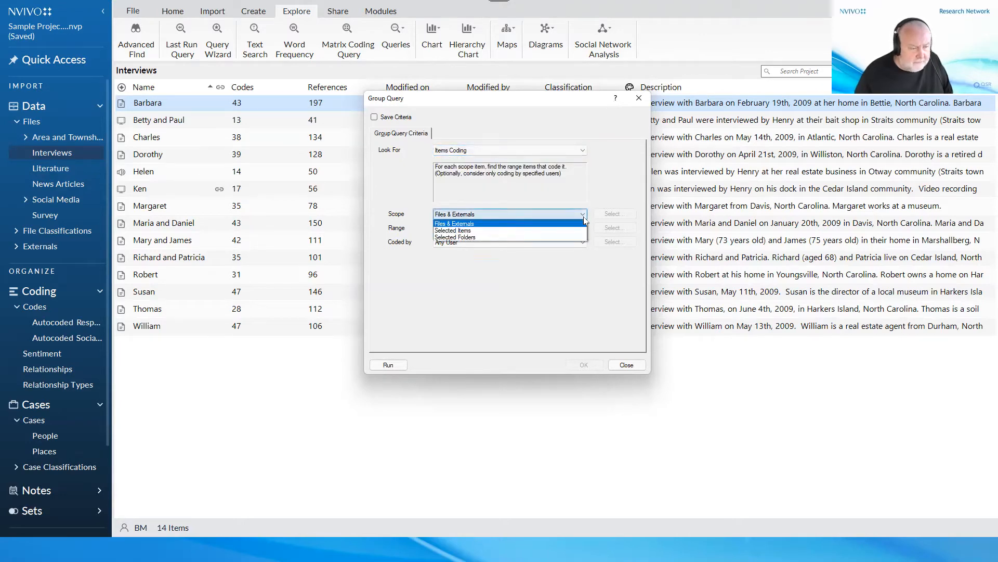
{"action": "left_click", "coordinate": [524, 230]}
{"action": "left_click", "coordinate": [614, 214]}
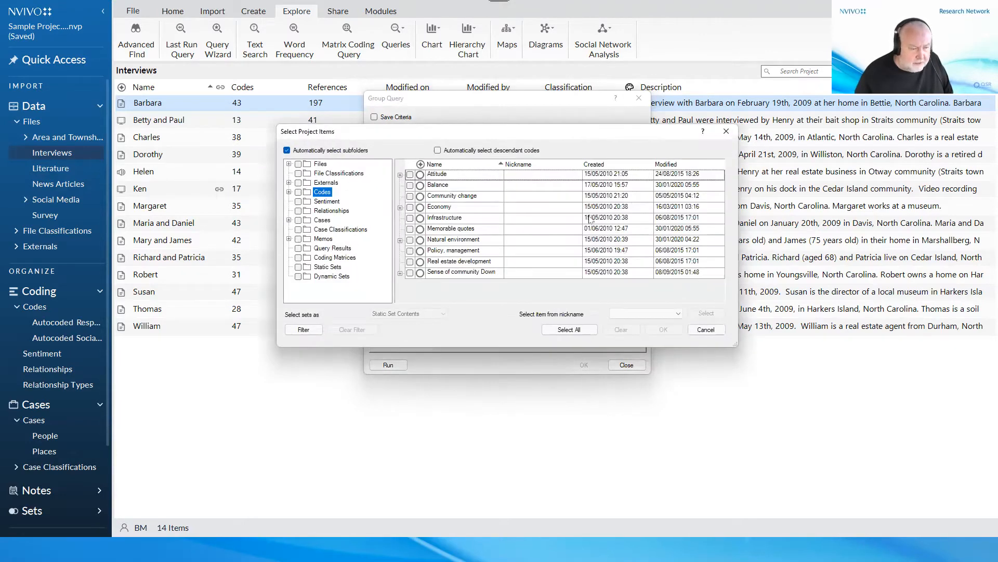
{"action": "left_click", "coordinate": [289, 164]}
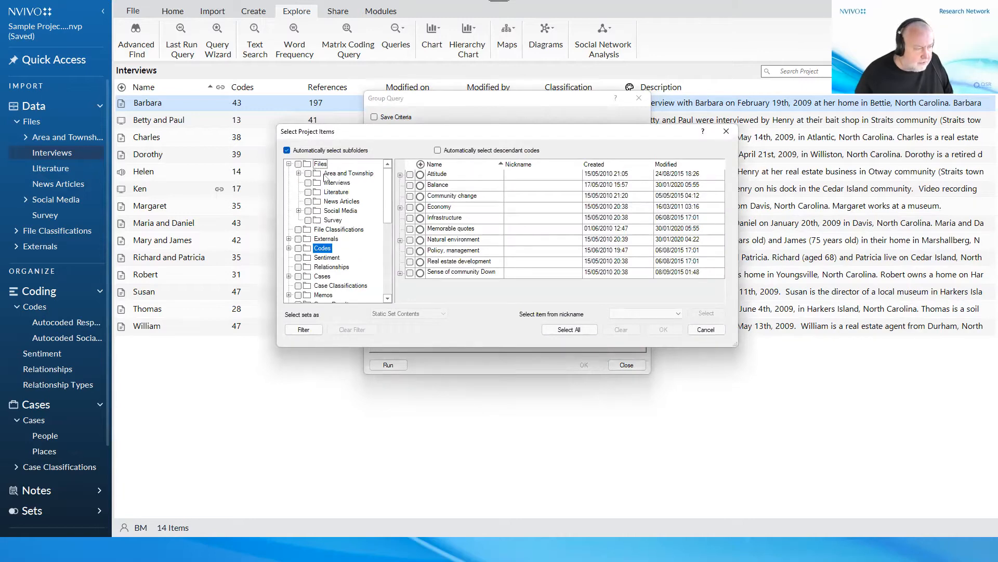
{"action": "left_click", "coordinate": [335, 183]}
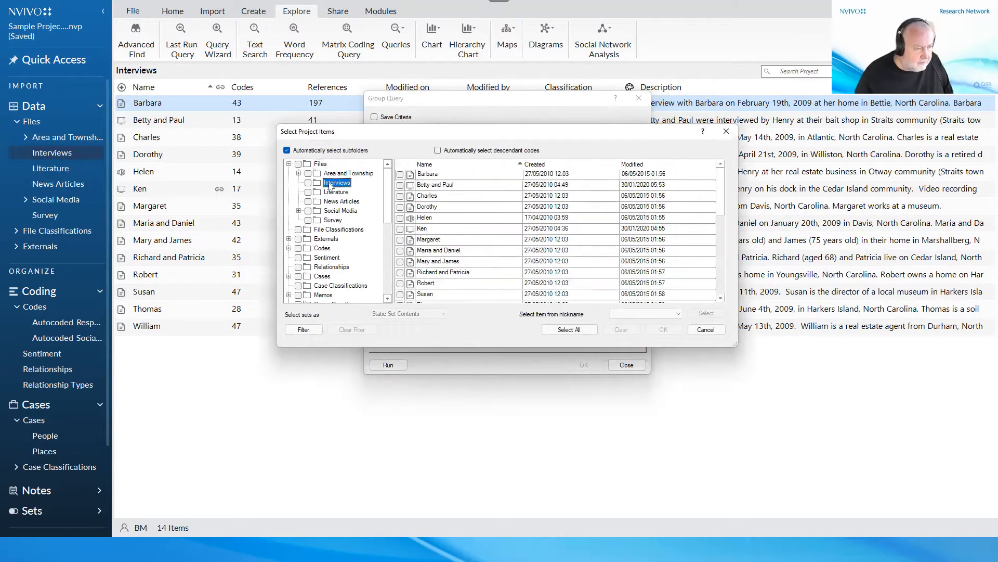
{"action": "left_click", "coordinate": [402, 174]}
{"action": "left_click", "coordinate": [667, 331]}
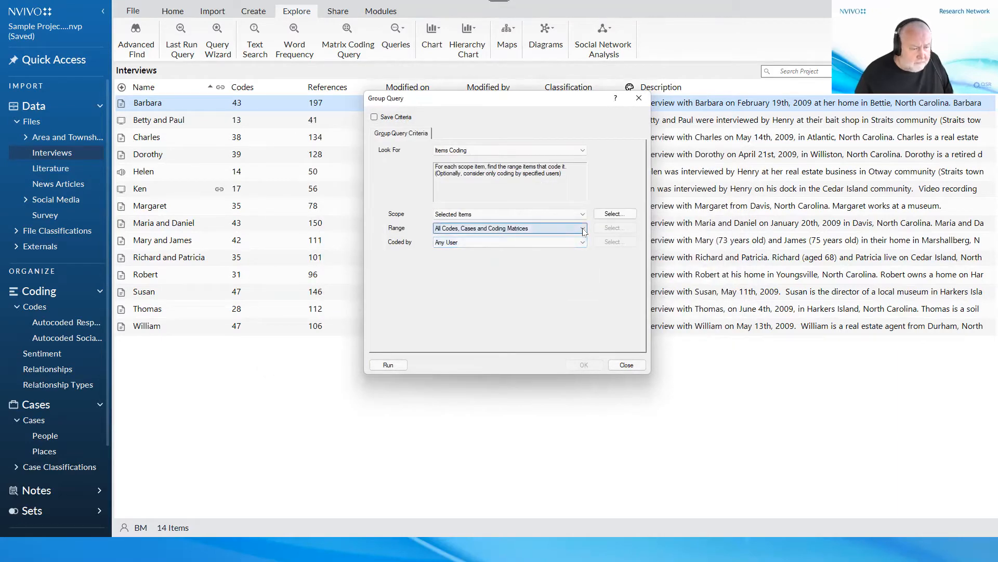
- Set the query range to Selected Items, choosing the Codes folder without its Autocoded Responses and Autocoded Social Media subfolders
{"action": "left_click", "coordinate": [582, 229]}
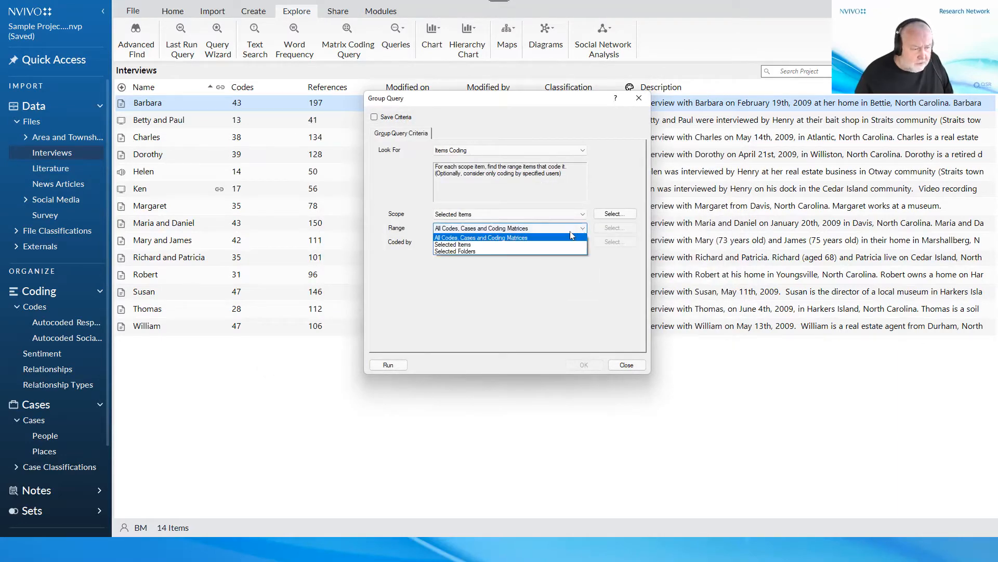
{"action": "left_click", "coordinate": [533, 252]}
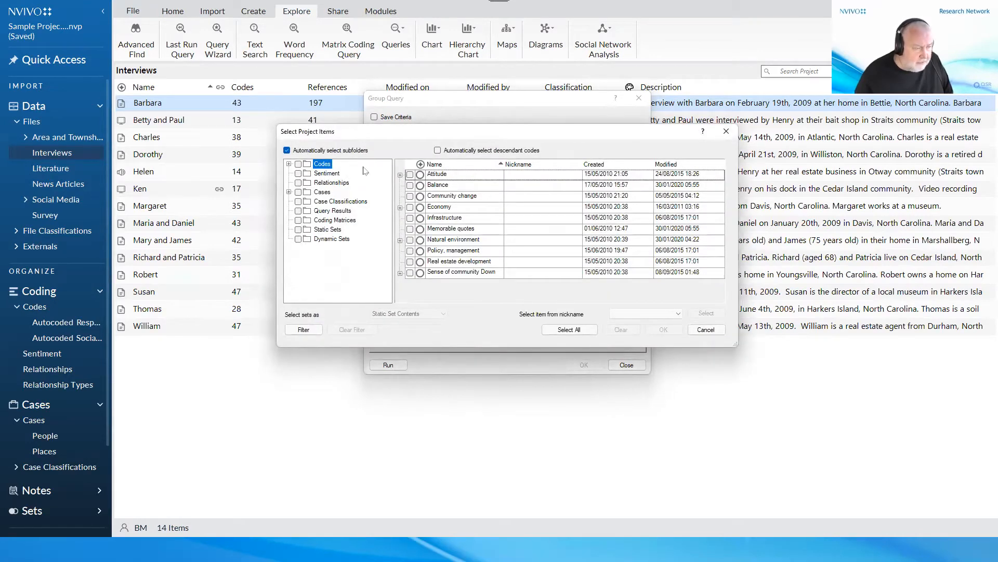
{"action": "left_click", "coordinate": [298, 164]}
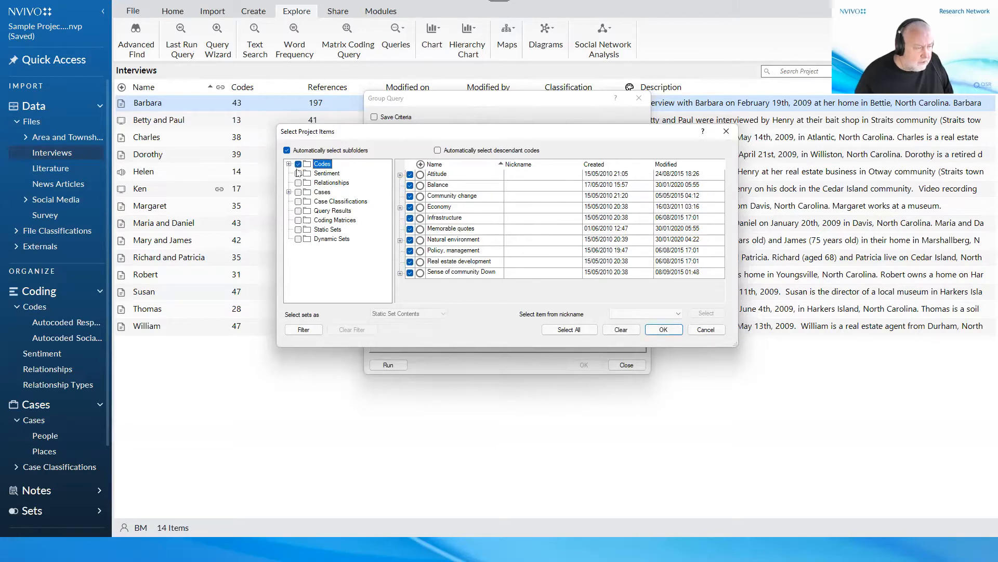
{"action": "left_click", "coordinate": [289, 164]}
{"action": "left_click", "coordinate": [343, 173]}
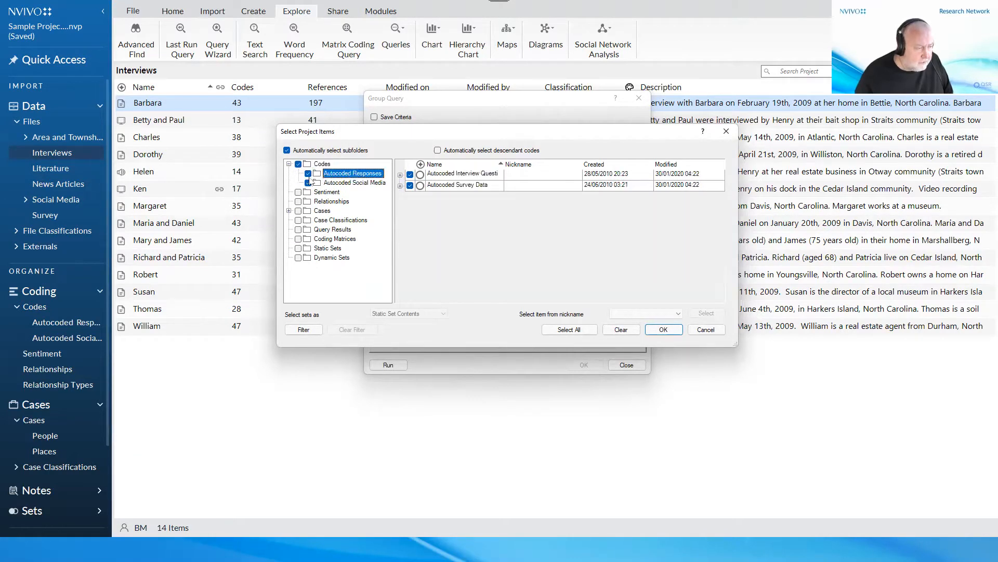
{"action": "left_click", "coordinate": [308, 174]}
{"action": "left_click", "coordinate": [308, 183]}
{"action": "left_click", "coordinate": [330, 166]}
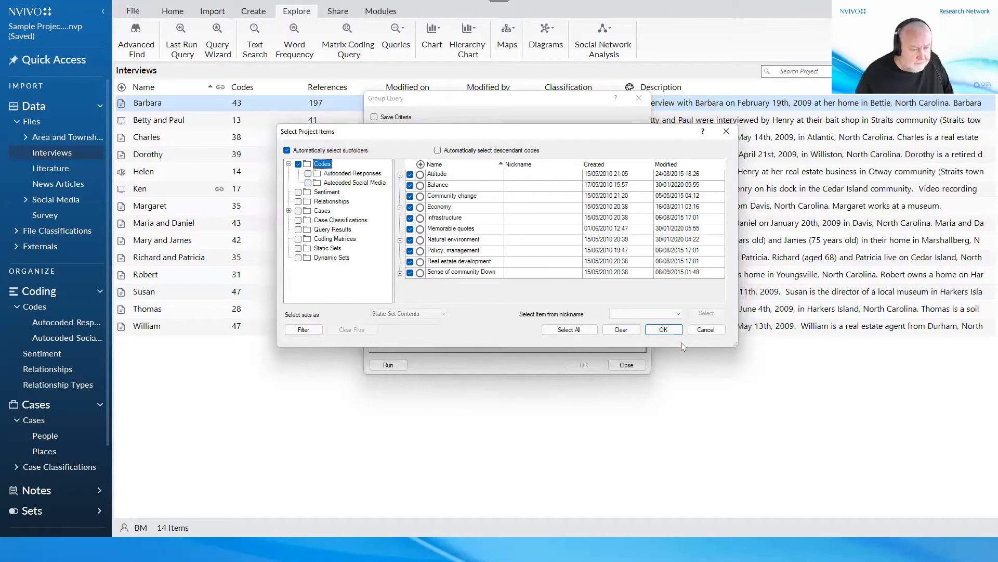
{"action": "left_click", "coordinate": [663, 329]}
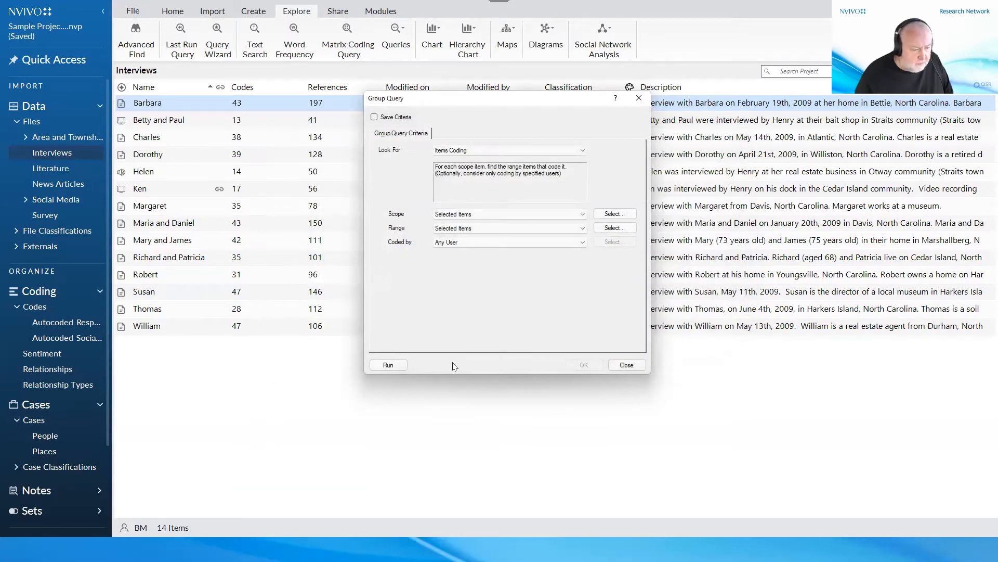
- Run the Group Query and expand the interview's result, widening the item column to show the full code paths
{"action": "left_click", "coordinate": [401, 365]}
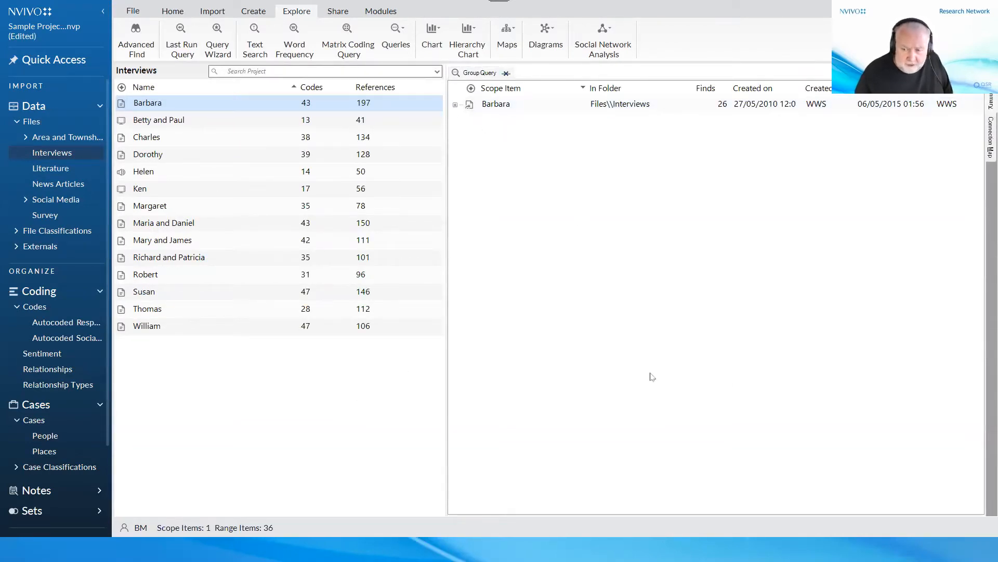
{"action": "left_click", "coordinate": [455, 105]}
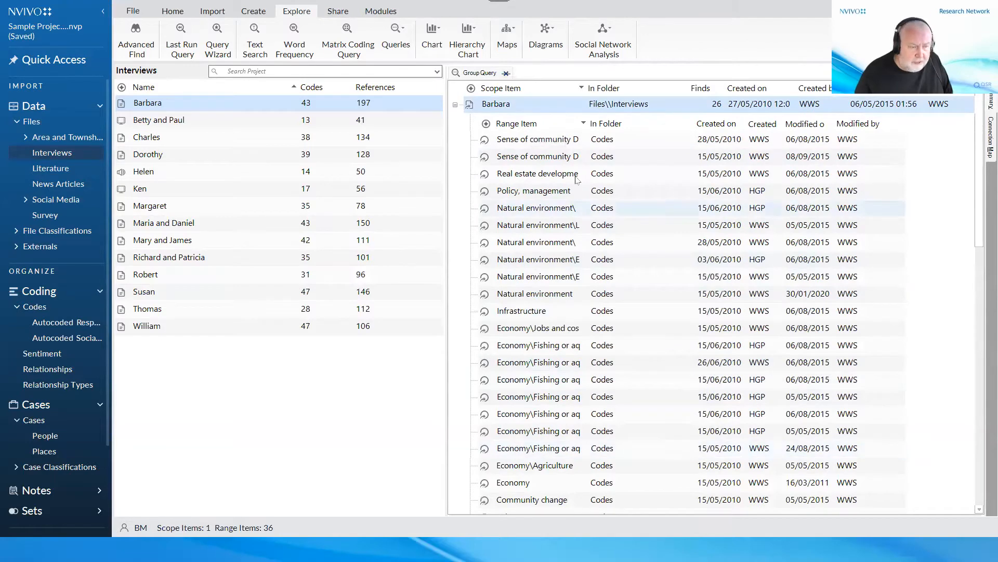
{"action": "left_click_drag", "start_coordinate": [585, 89], "coordinate": [753, 92]}
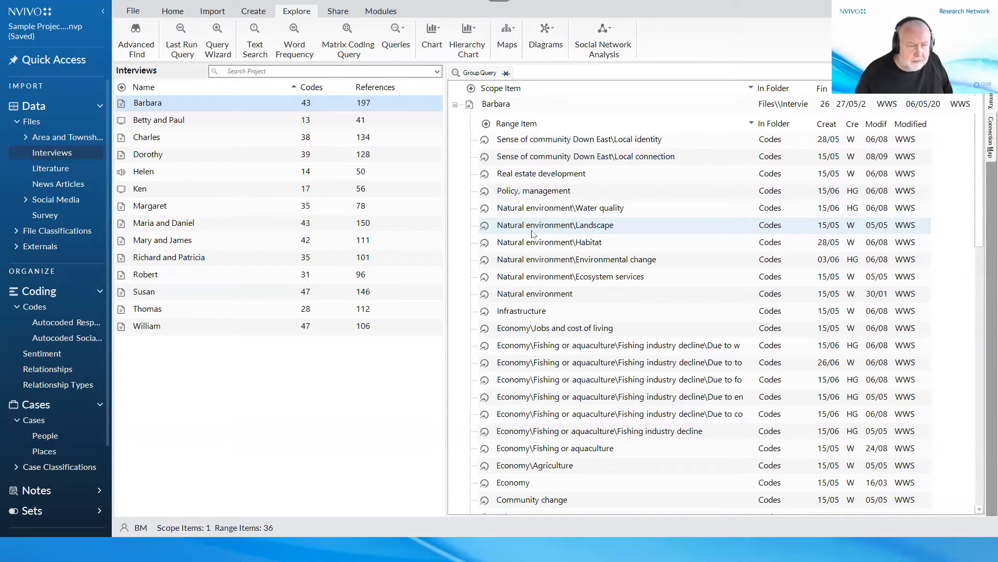
- View the query results as a Connection Map, look through the Natural environment code opened from it, and close both
{"action": "left_click", "coordinate": [986, 146]}
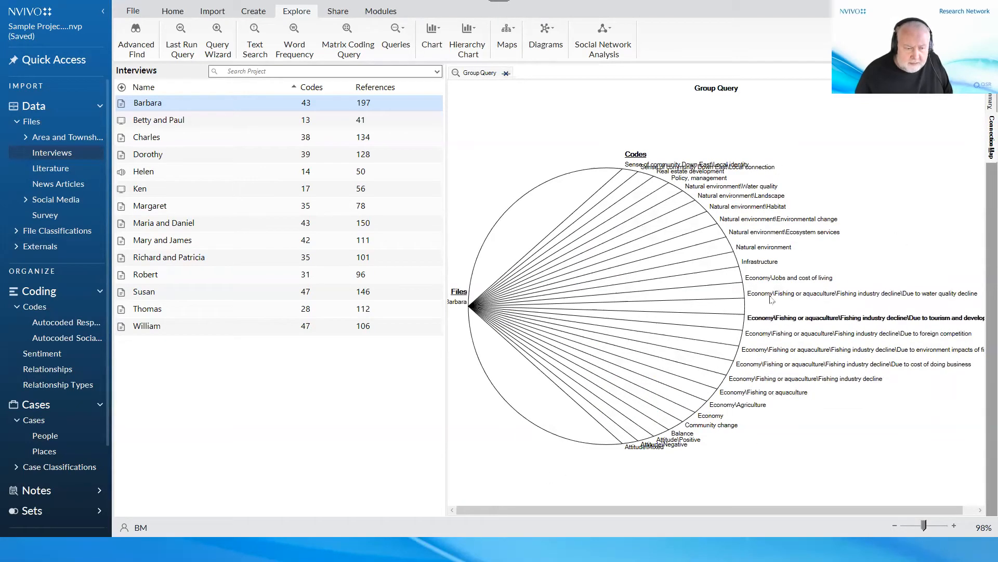
{"action": "left_click", "coordinate": [773, 249]}
{"action": "double_click", "coordinate": [771, 247]}
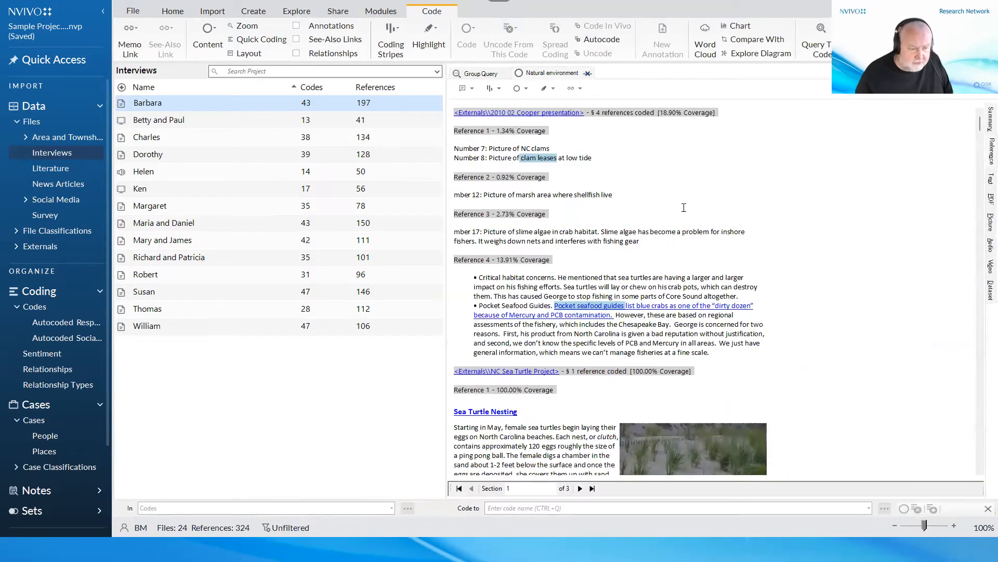
{"action": "scroll", "coordinate": [684, 207], "scroll_direction": "down", "scroll_amount": 5}
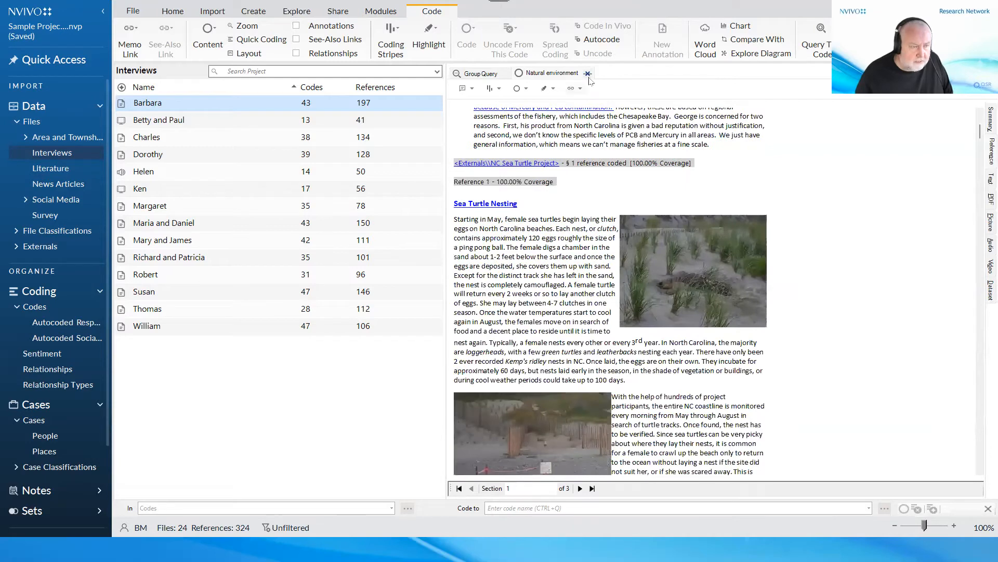
{"action": "left_click", "coordinate": [588, 74]}
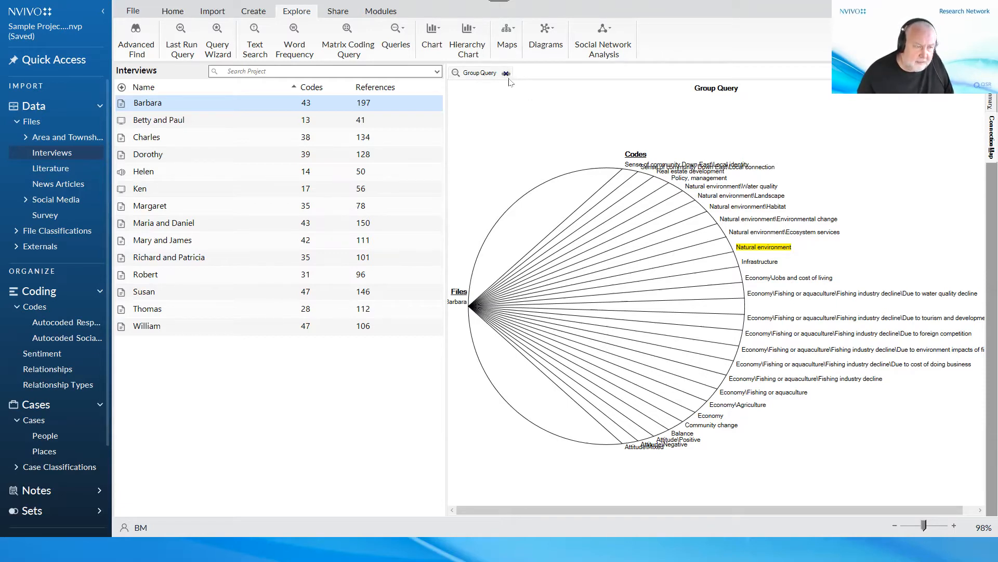
{"action": "left_click", "coordinate": [506, 74]}
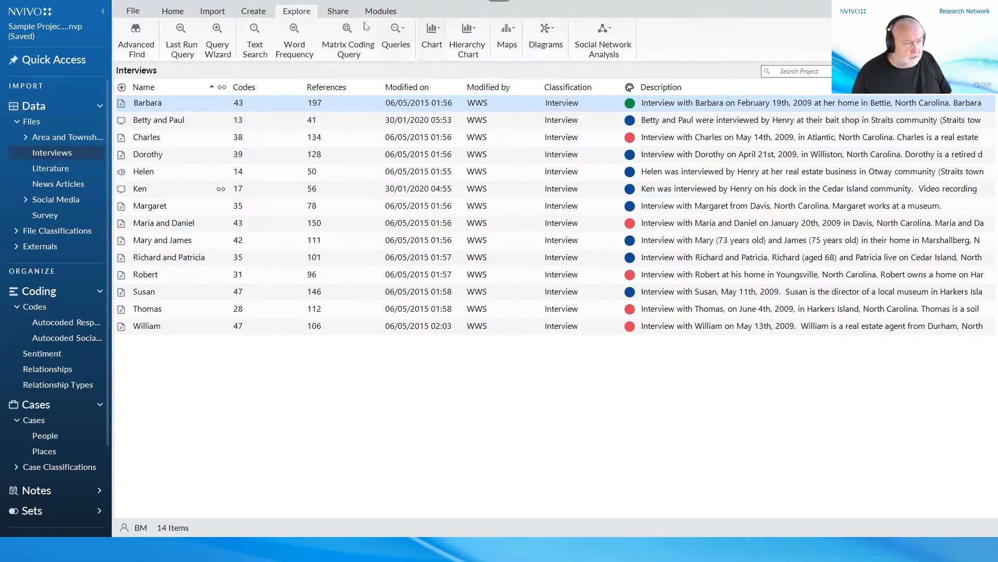
- Create an Explore Diagram of the first interview and filter it to codes only, cases only, and both together
{"action": "left_click", "coordinate": [550, 42]}
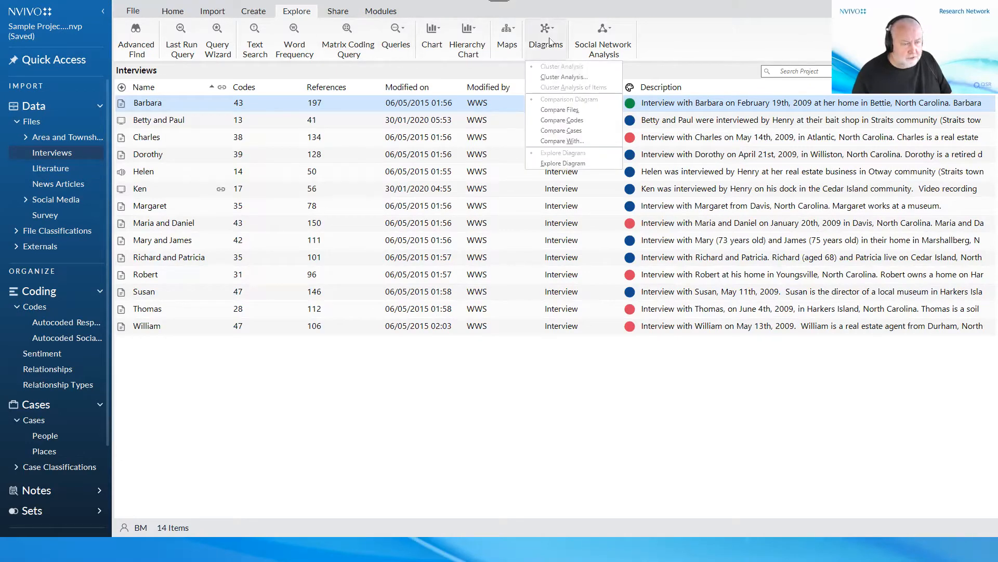
{"action": "left_click", "coordinate": [567, 164]}
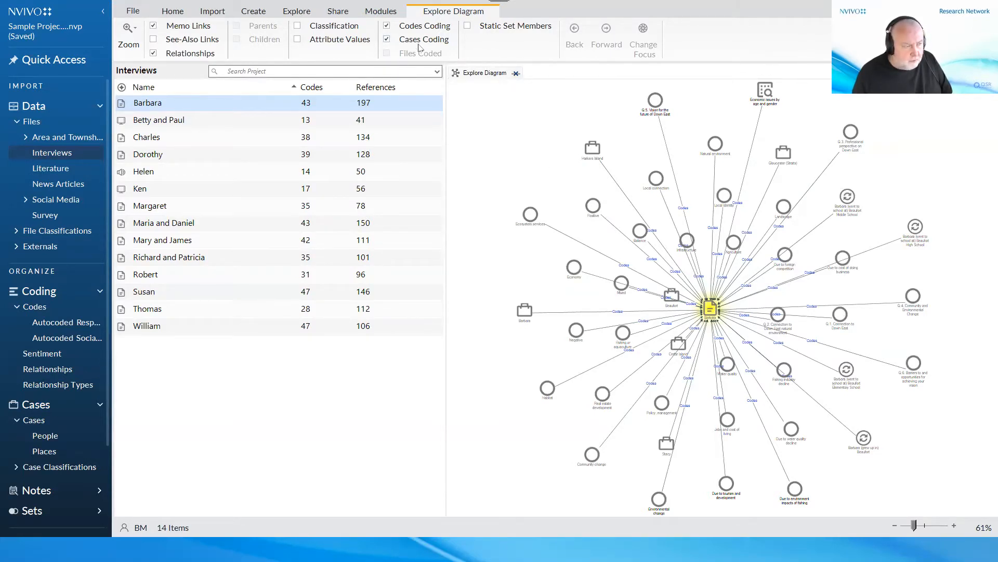
{"action": "left_click", "coordinate": [387, 40]}
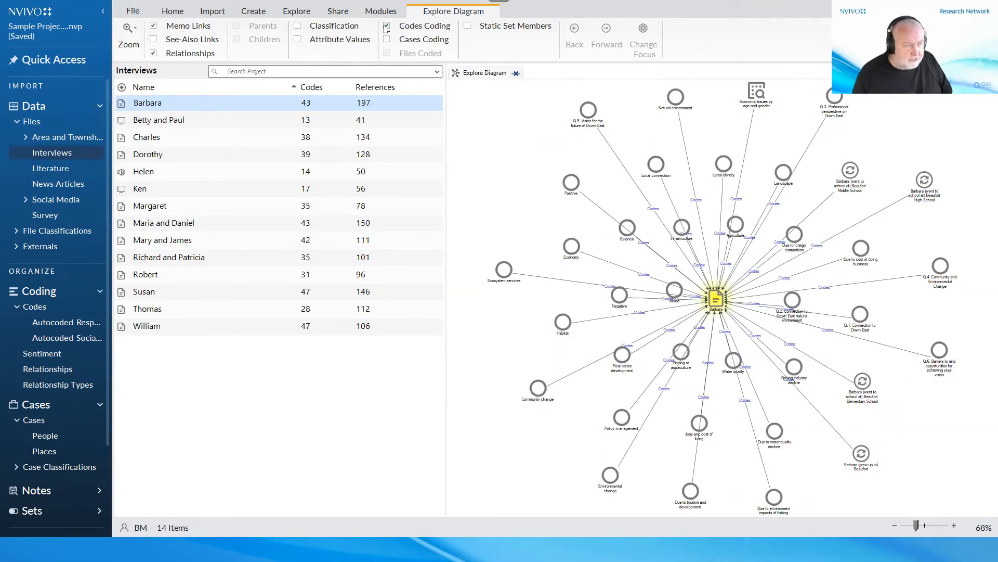
{"action": "left_click", "coordinate": [386, 26]}
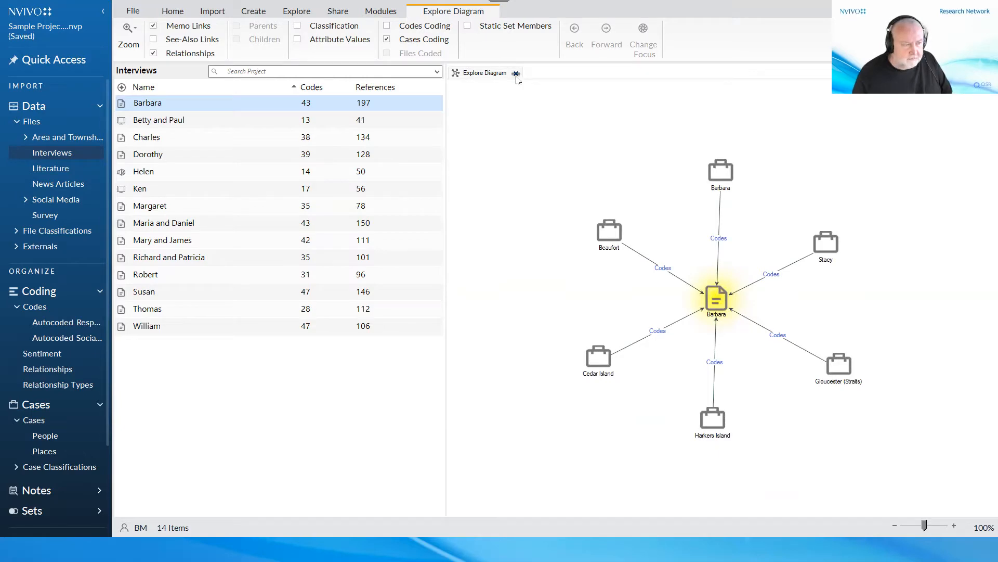
{"action": "left_click", "coordinate": [387, 26]}
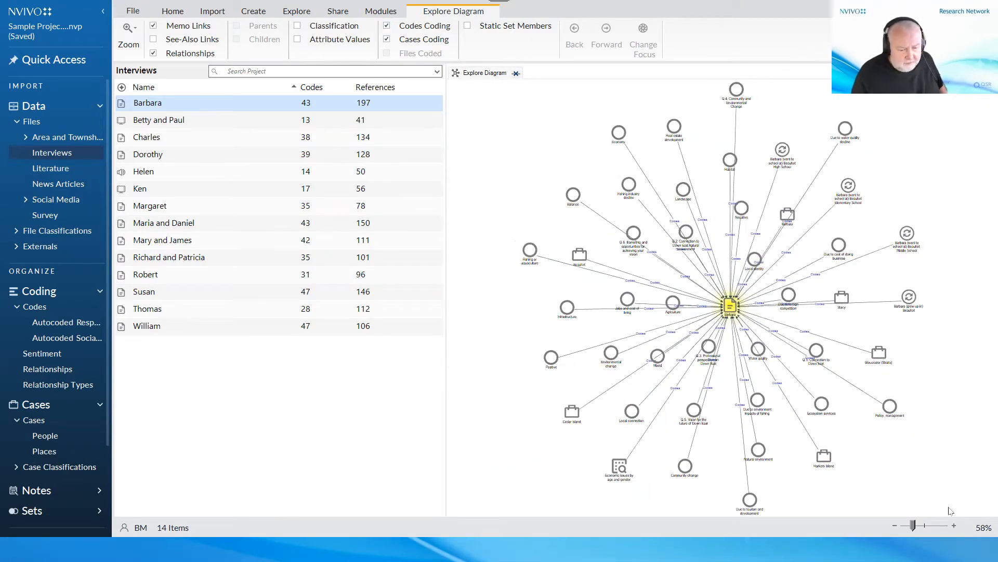
- Refocus the Explore Diagram on the Water quality code with coded files hidden, and close the diagram
{"action": "left_click", "coordinate": [924, 526]}
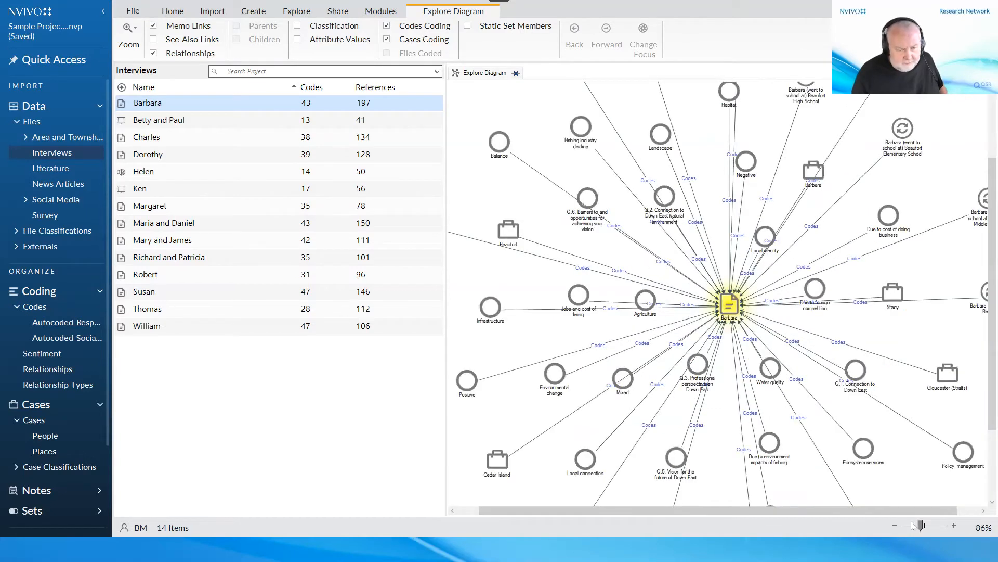
{"action": "left_click", "coordinate": [862, 449]}
{"action": "left_click", "coordinate": [775, 369]}
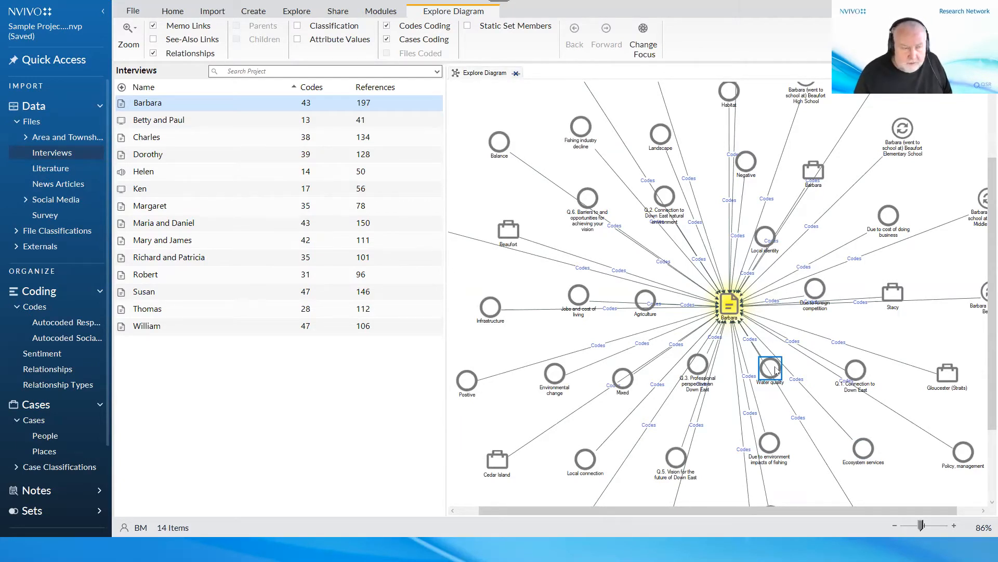
{"action": "left_click", "coordinate": [644, 47]}
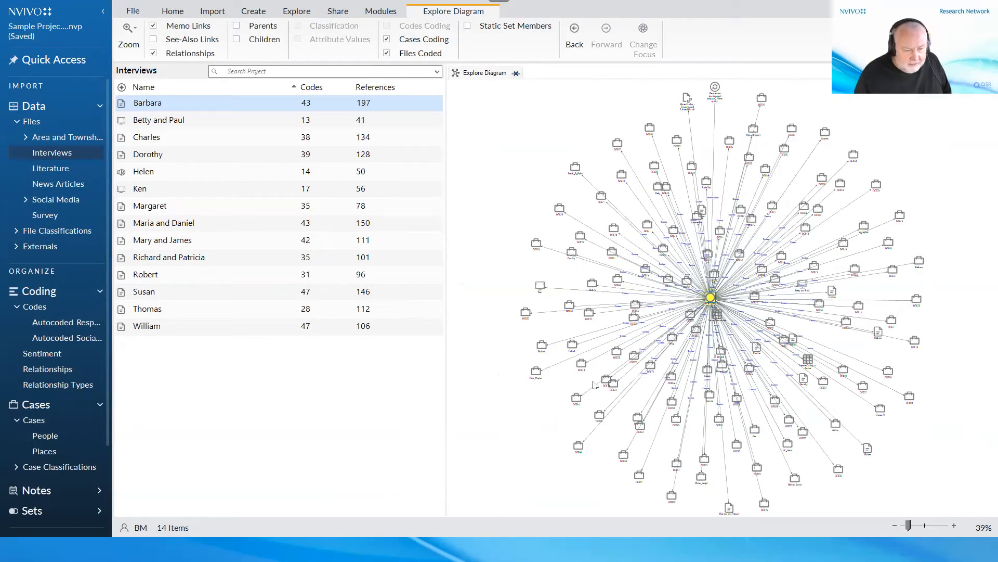
{"action": "left_click", "coordinate": [434, 54]}
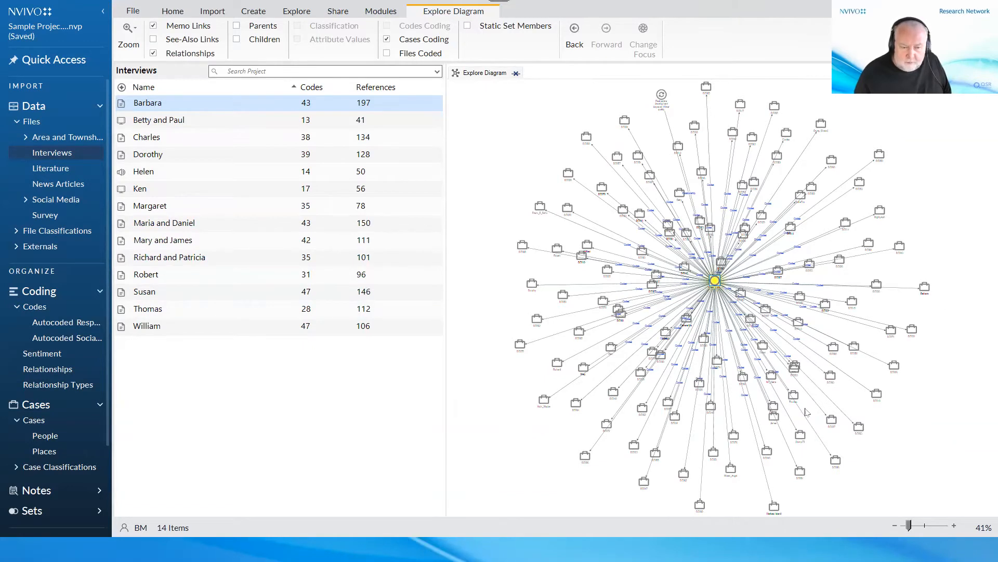
{"action": "left_click", "coordinate": [516, 74]}
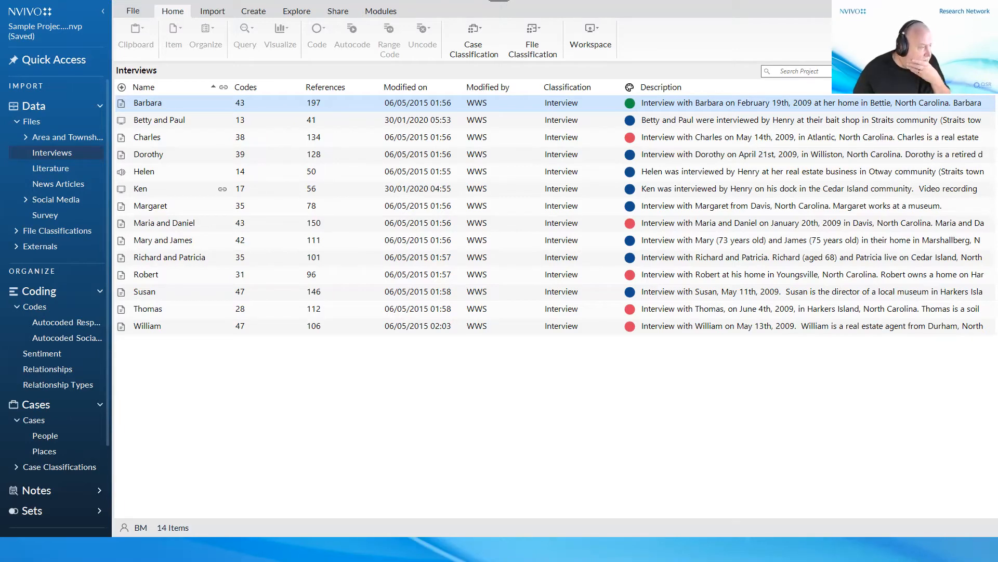
- Open the Codes list with a wider Name column and create a Hierarchy Chart of Codes from all seven codes under Natural environment
{"action": "left_click", "coordinate": [35, 307]}
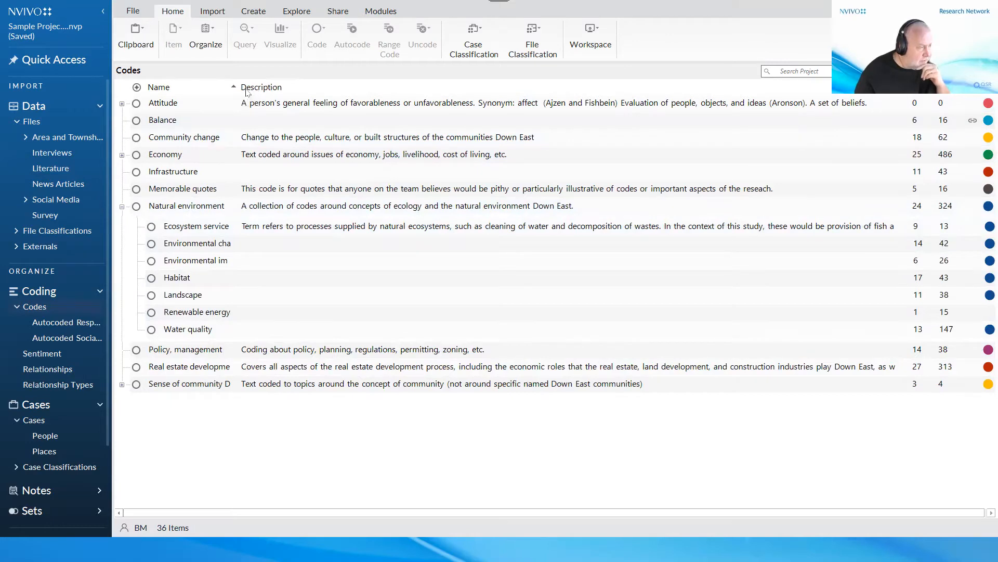
{"action": "left_click_drag", "start_coordinate": [237, 87], "coordinate": [443, 187]}
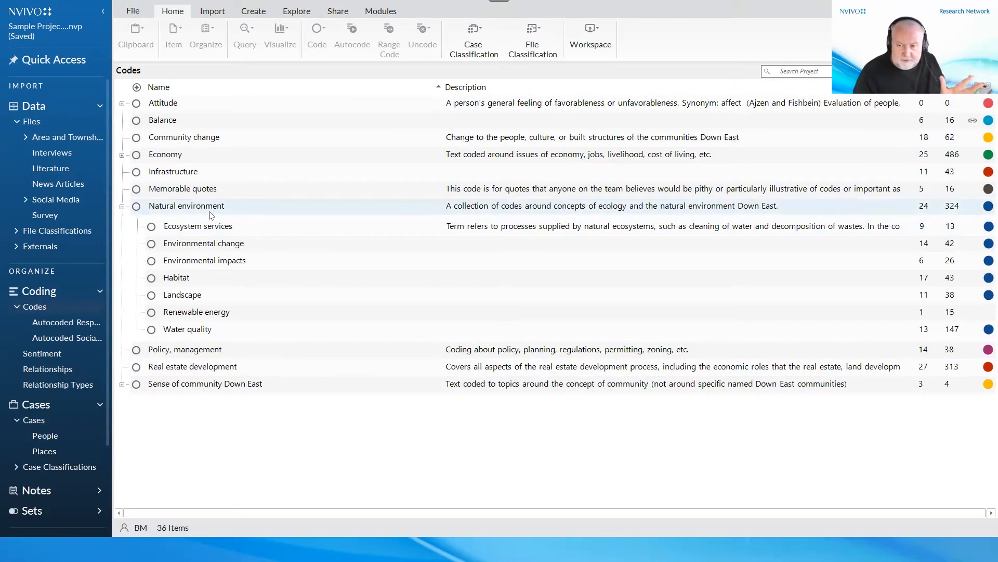
{"action": "left_click", "coordinate": [259, 233]}
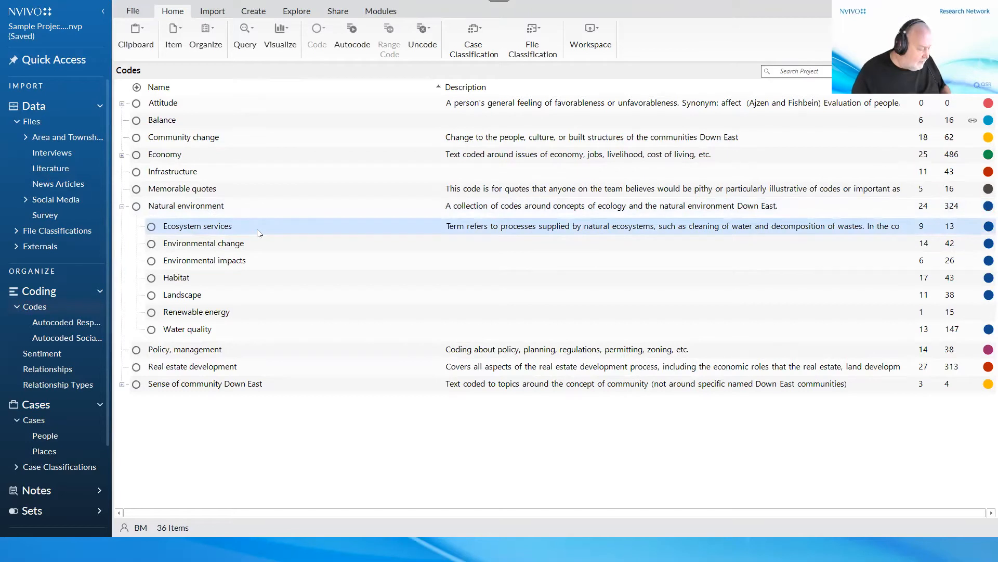
{"action": "key", "text": "shift+Down"}
{"action": "key", "text": "shift+Down"}
{"action": "key", "text": "shift+Down"}
{"action": "key", "text": "shift+Down"}
{"action": "key", "text": "shift+Down"}
{"action": "key", "text": "shift+Down"}
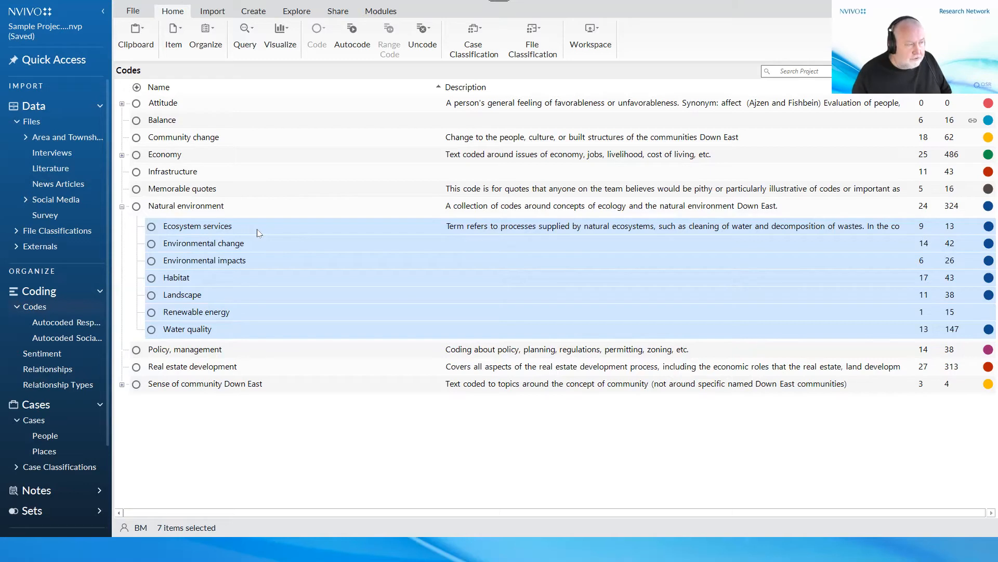
{"action": "right_click", "coordinate": [346, 247]}
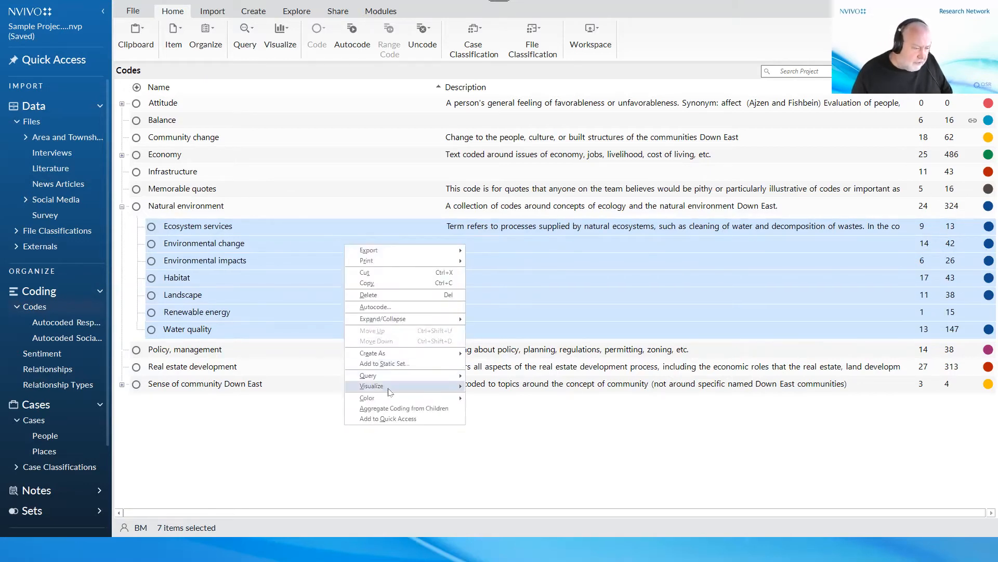
{"action": "mouse_move", "coordinate": [390, 391]}
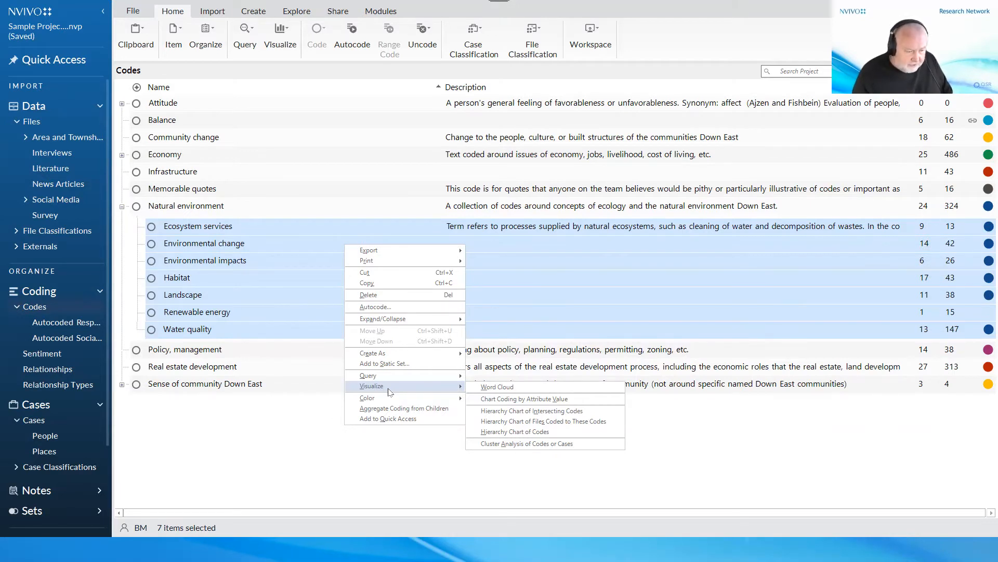
{"action": "left_click", "coordinate": [491, 432]}
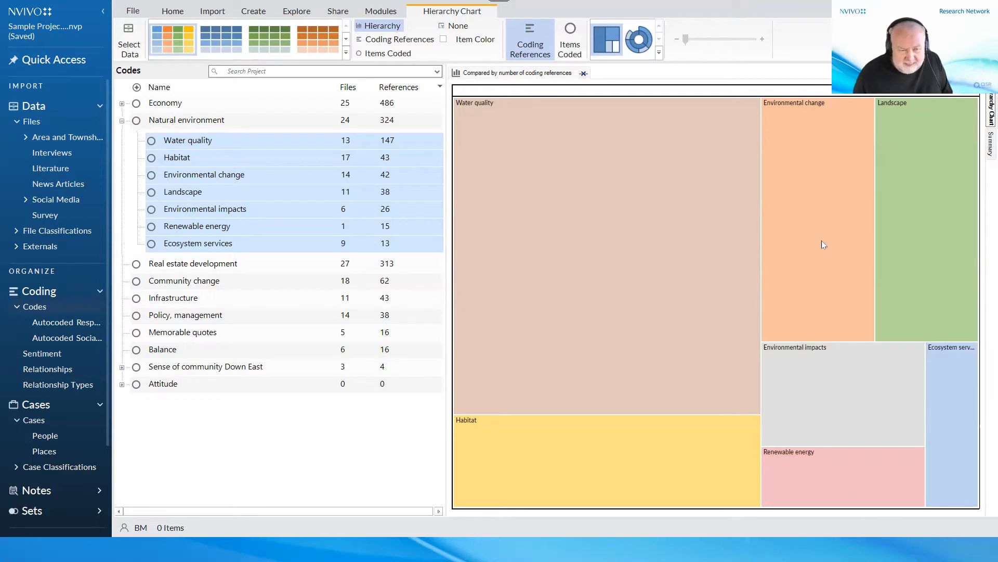
- Switch the hierarchy chart to a sunburst and colour it by Coding References
{"action": "mouse_move", "coordinate": [822, 241]}
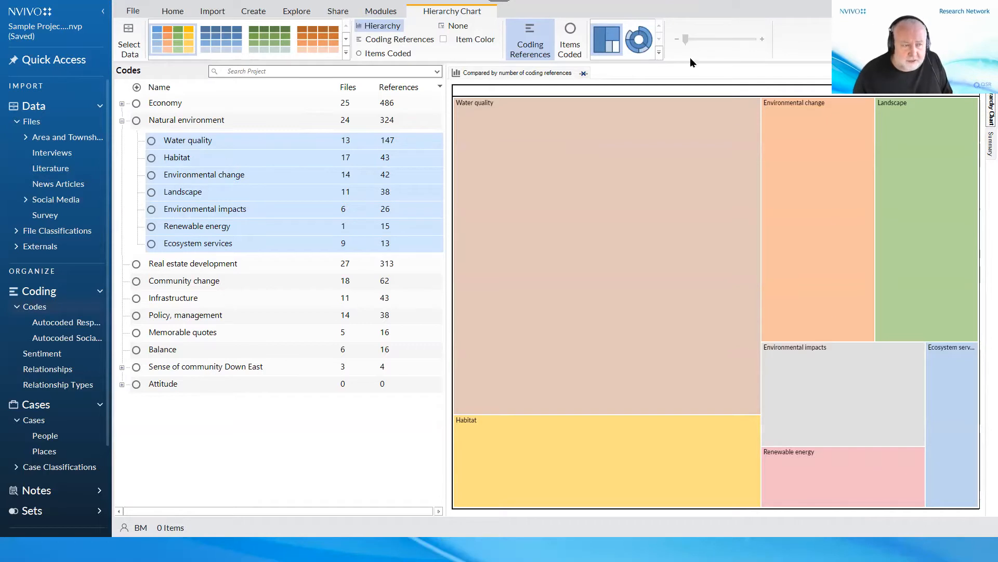
{"action": "left_click", "coordinate": [644, 42]}
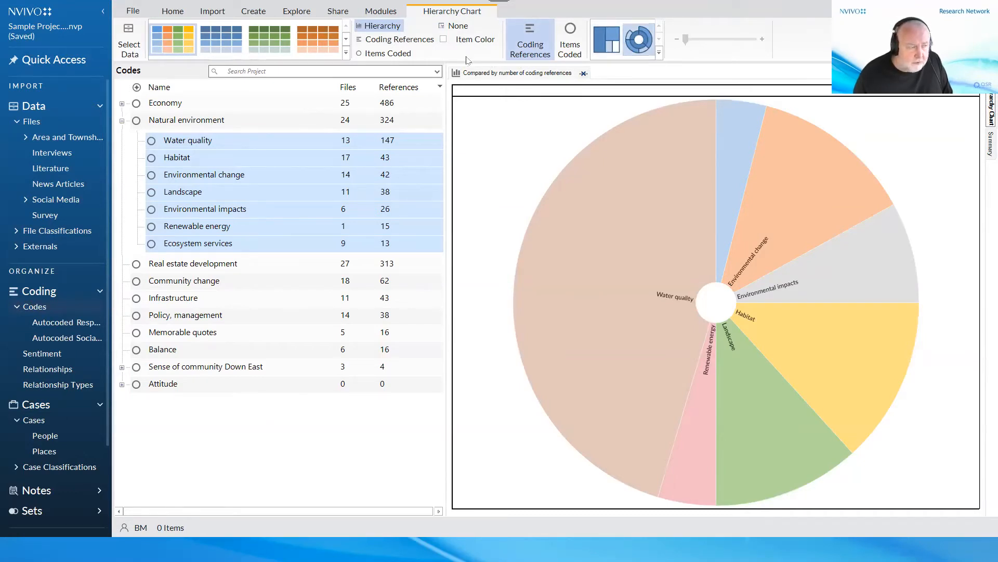
{"action": "left_click", "coordinate": [410, 46]}
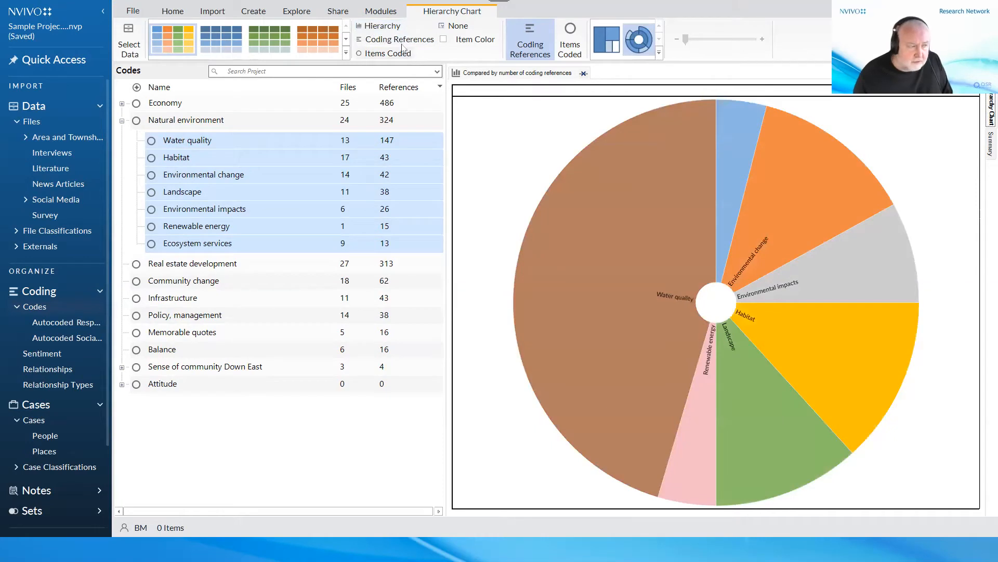
{"action": "left_click", "coordinate": [402, 42]}
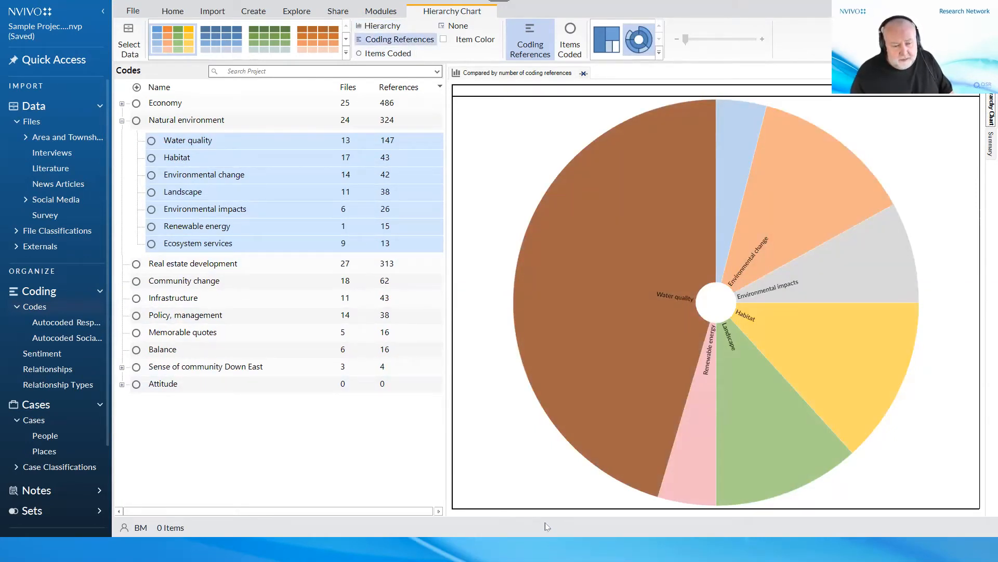
- Create a Hierarchy Chart of Codes from the parent code Natural environment
{"action": "left_click", "coordinate": [136, 121]}
{"action": "right_click", "coordinate": [136, 122]}
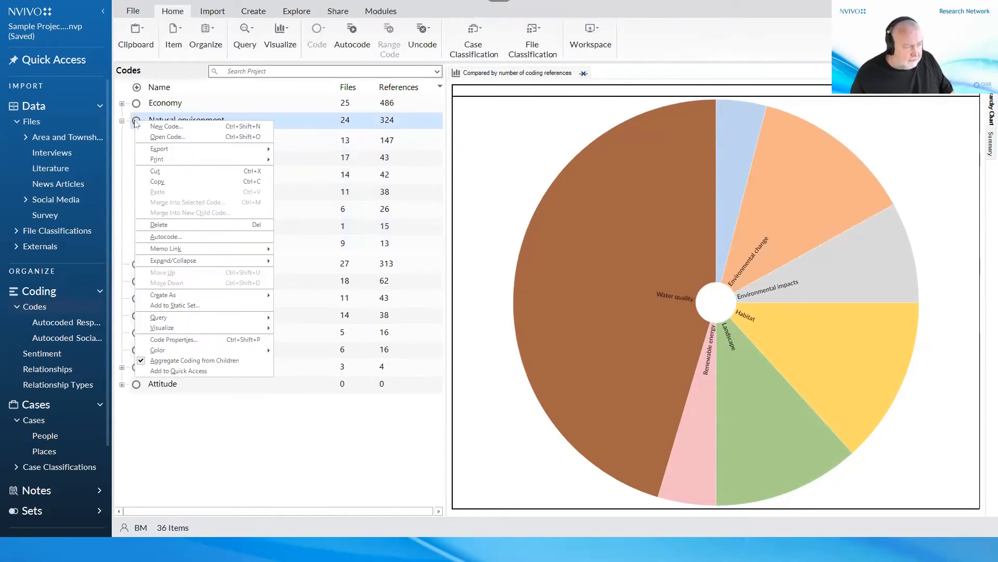
{"action": "mouse_move", "coordinate": [197, 267]}
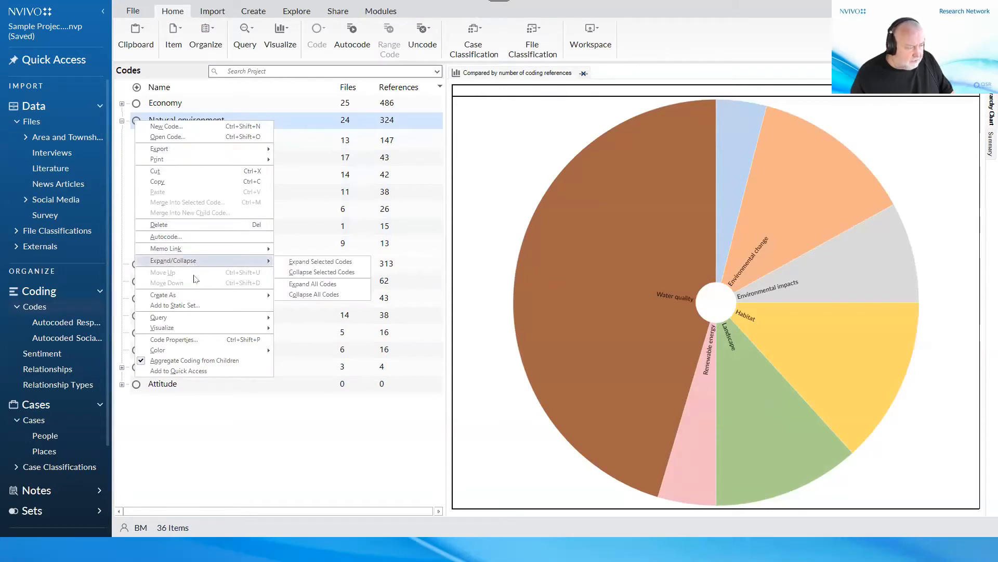
{"action": "mouse_move", "coordinate": [258, 333]}
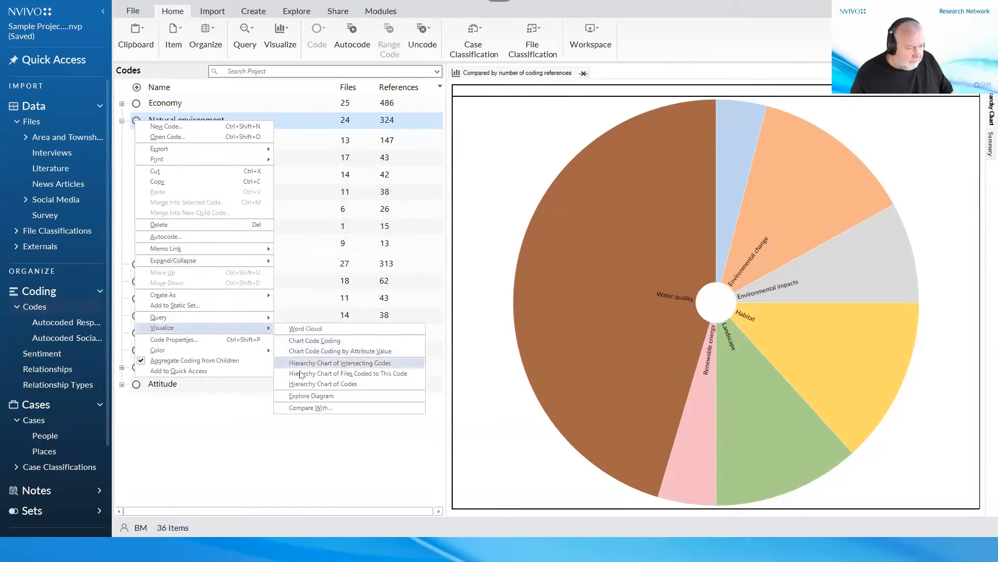
{"action": "left_click", "coordinate": [322, 383]}
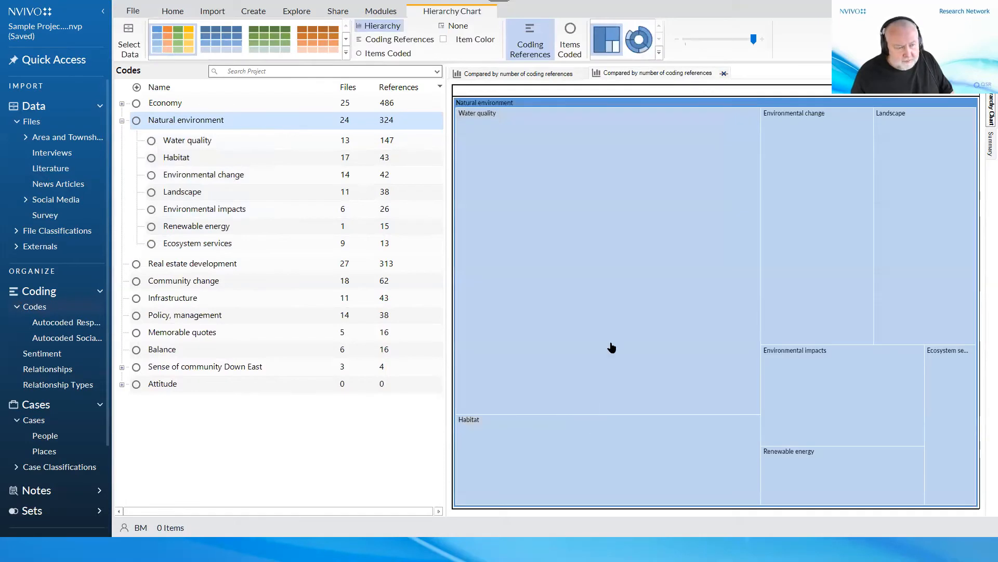
- Show the new hierarchy chart as a sunburst drilled into Natural environment, trying the blue and green colour schemes before applying orange
{"action": "left_click", "coordinate": [639, 40]}
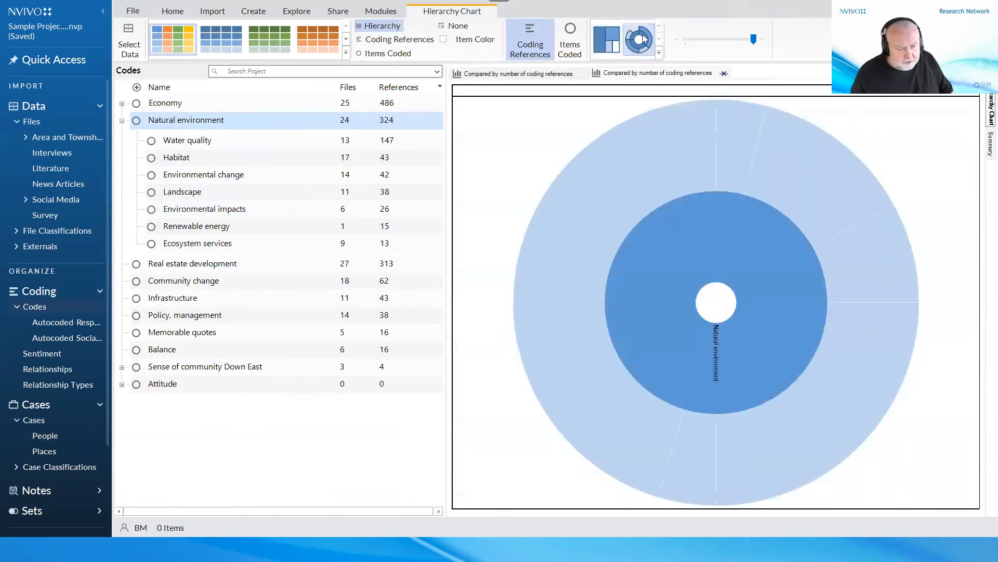
{"action": "left_click", "coordinate": [742, 258]}
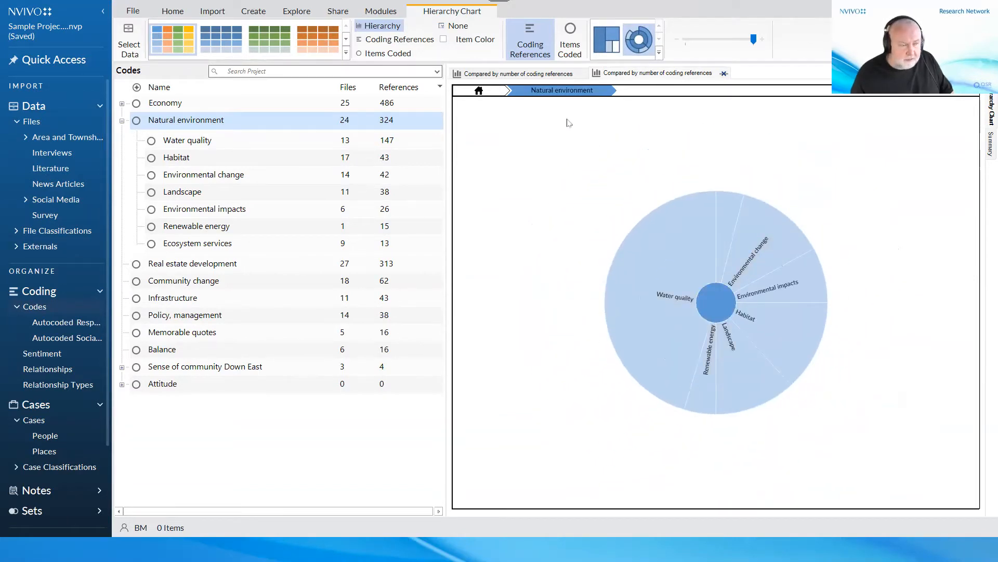
{"action": "left_click", "coordinate": [229, 42]}
{"action": "left_click", "coordinate": [276, 41]}
{"action": "left_click", "coordinate": [331, 48]}
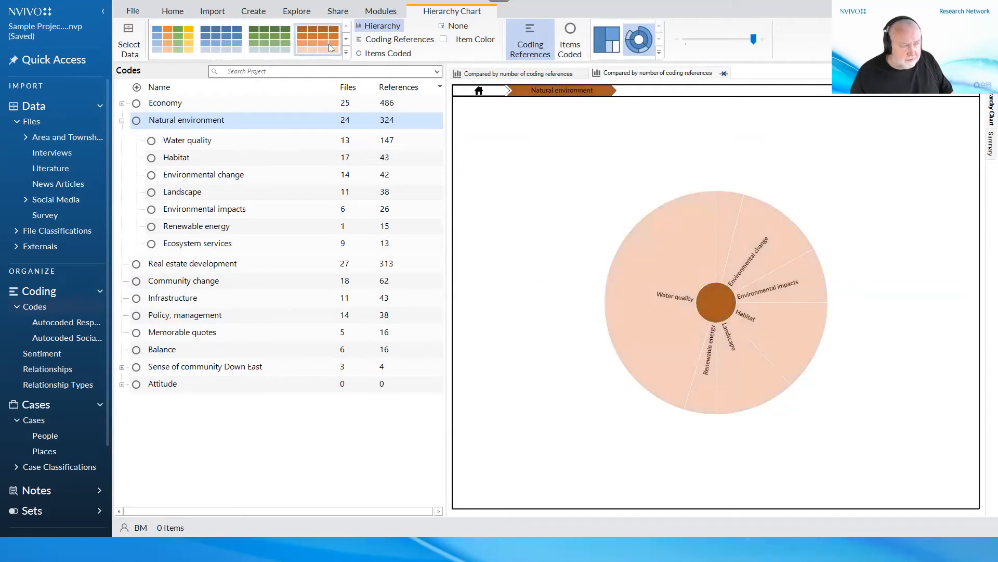
- Try the green colour scheme on the first sunburst chart and return it to the multicolour scheme
{"action": "left_click", "coordinate": [531, 77]}
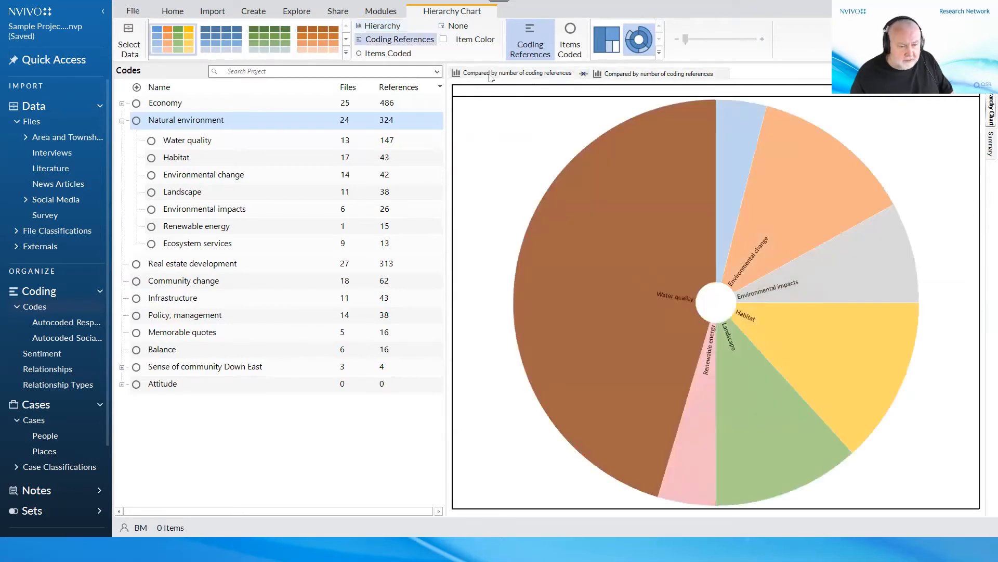
{"action": "left_click", "coordinate": [283, 42]}
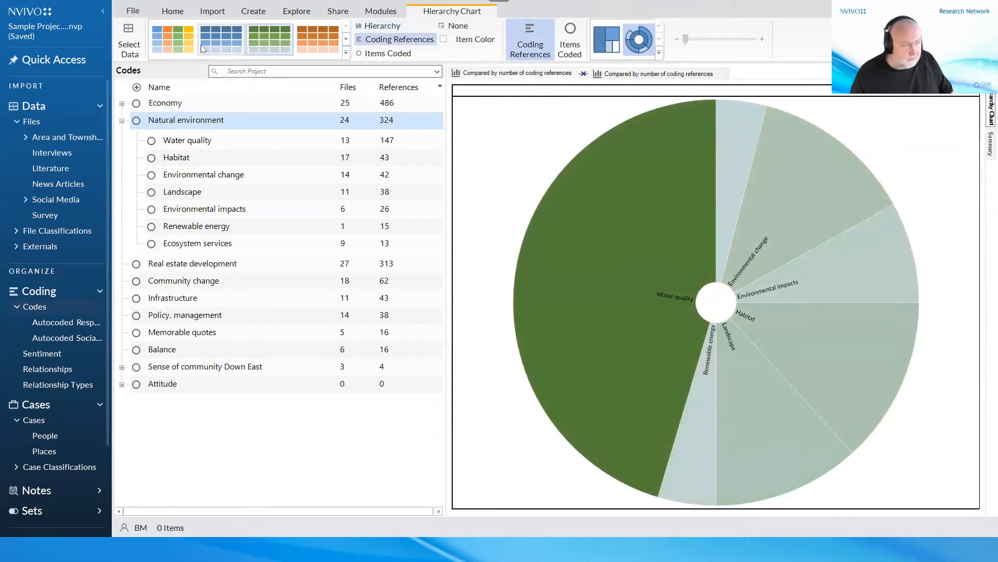
{"action": "left_click", "coordinate": [175, 43]}
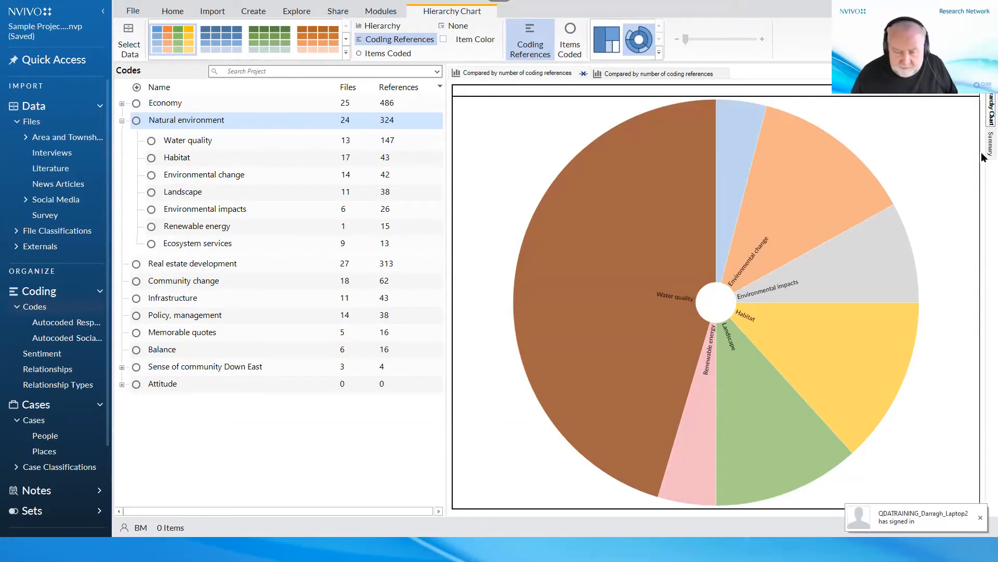
- View the first chart's summary table and check its list export to an MS Excel file, cancelling without saving
{"action": "left_click", "coordinate": [985, 151]}
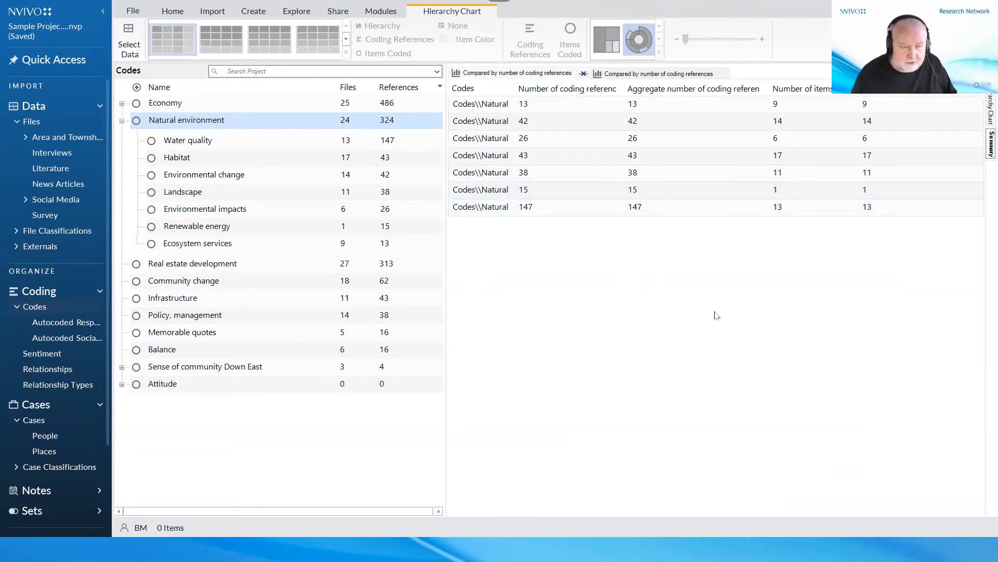
{"action": "right_click", "coordinate": [702, 252]}
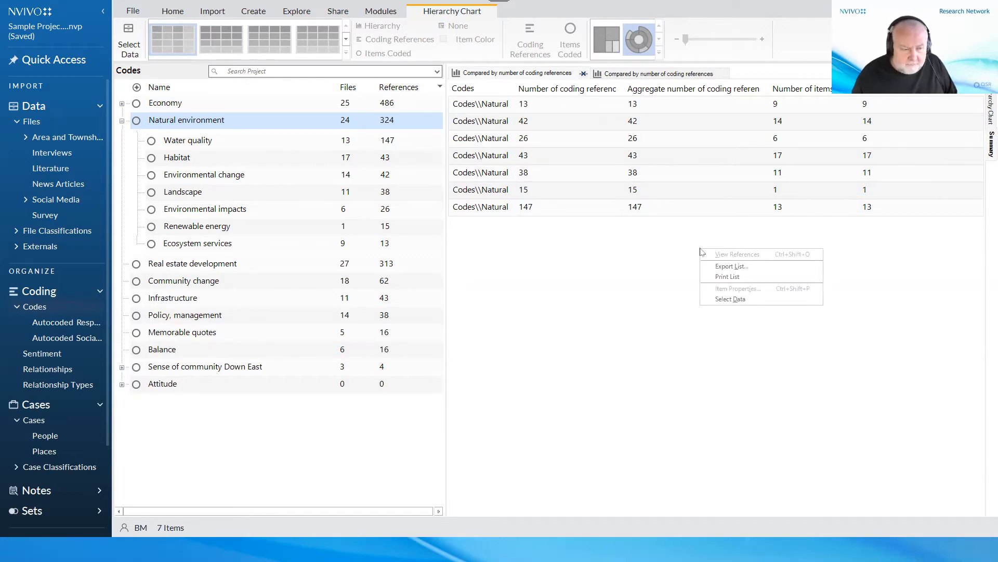
{"action": "left_click", "coordinate": [738, 266]}
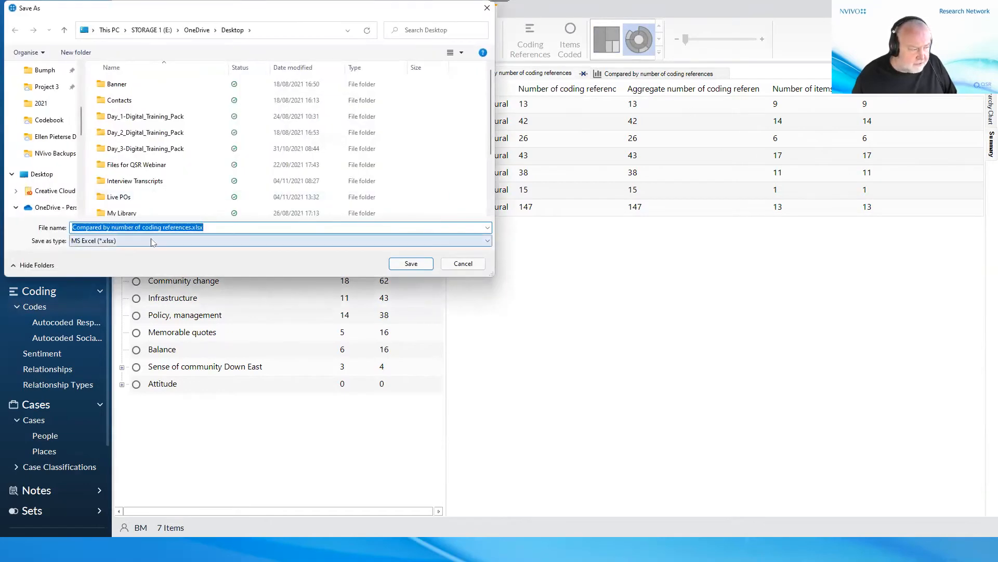
{"action": "left_click", "coordinate": [463, 263]}
- Close both hierarchy charts to return to the full Codes list
{"action": "left_click", "coordinate": [648, 77]}
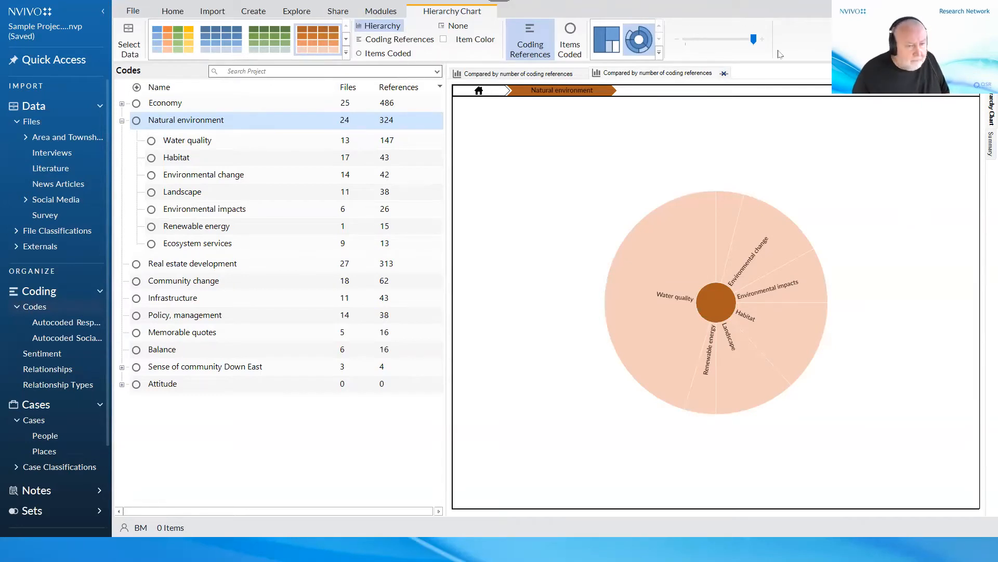
{"action": "left_click", "coordinate": [725, 75]}
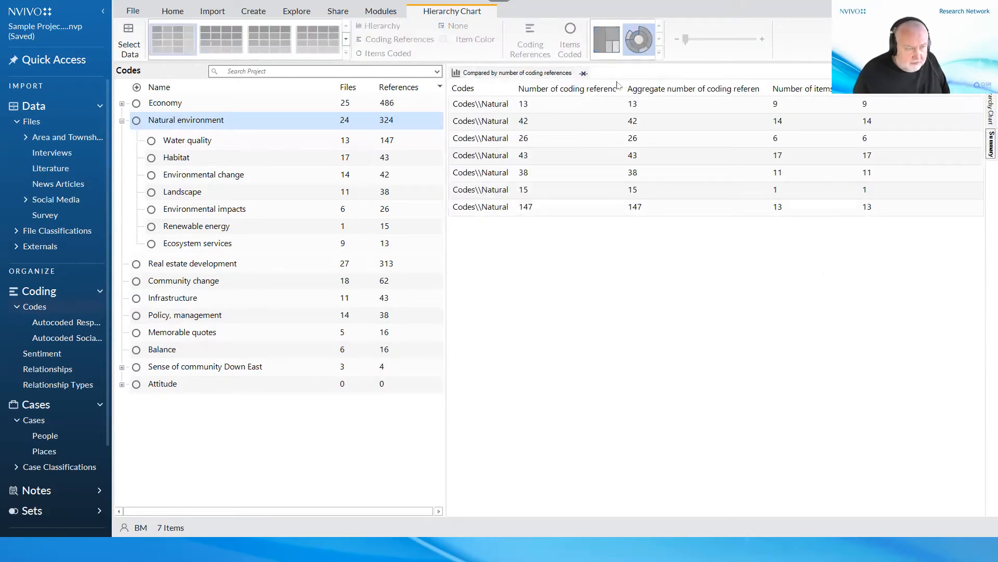
{"action": "left_click", "coordinate": [587, 75]}
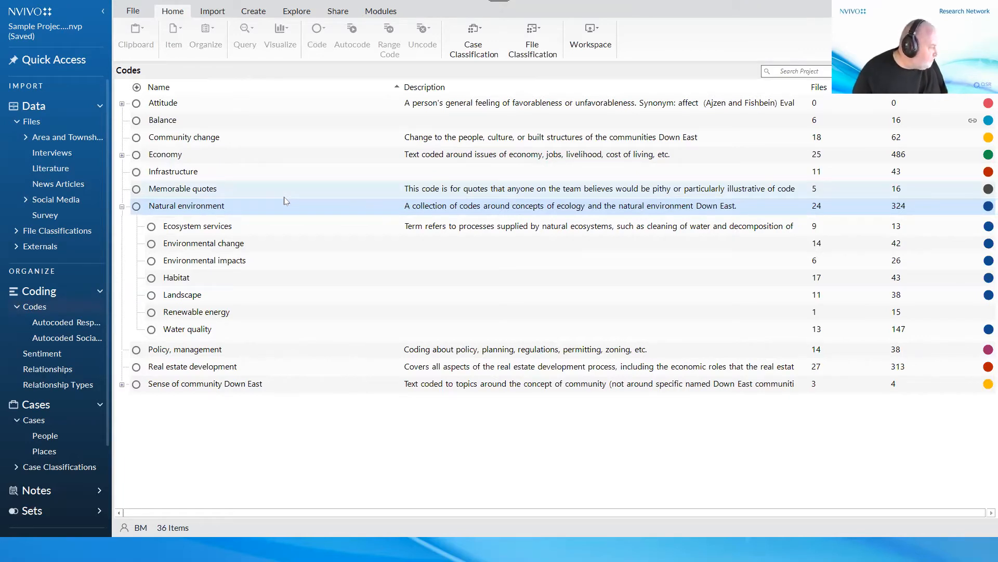
- Create a Hierarchy Chart of Files Coded to These Codes from all seven codes under Natural environment
{"action": "left_click", "coordinate": [232, 231]}
{"action": "key", "text": "shift+Down"}
{"action": "key", "text": "shift+Down"}
{"action": "key", "text": "shift+Down"}
{"action": "key", "text": "shift+Down"}
{"action": "key", "text": "shift+Down"}
{"action": "key", "text": "shift+Down"}
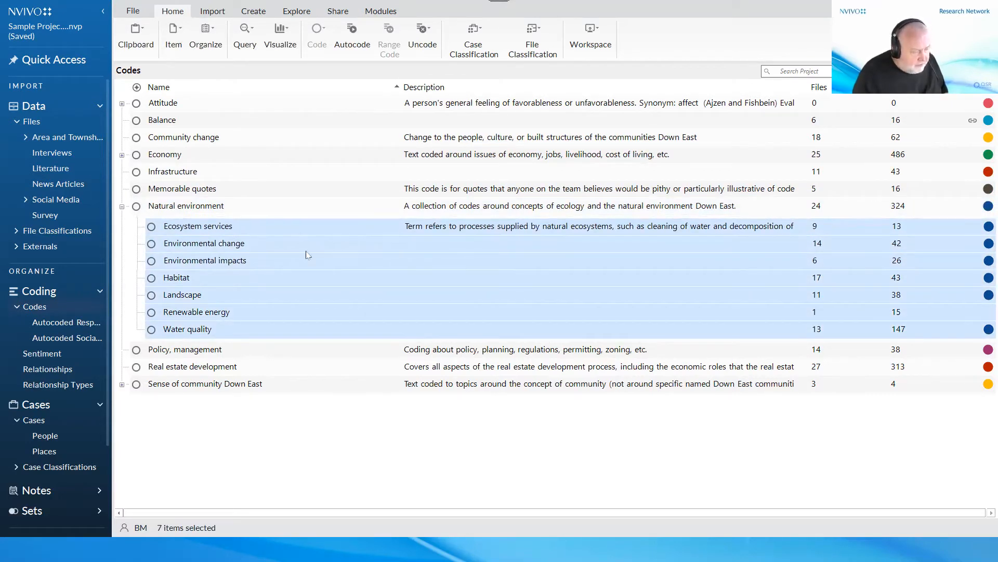
{"action": "right_click", "coordinate": [294, 240]}
{"action": "mouse_move", "coordinate": [372, 382]}
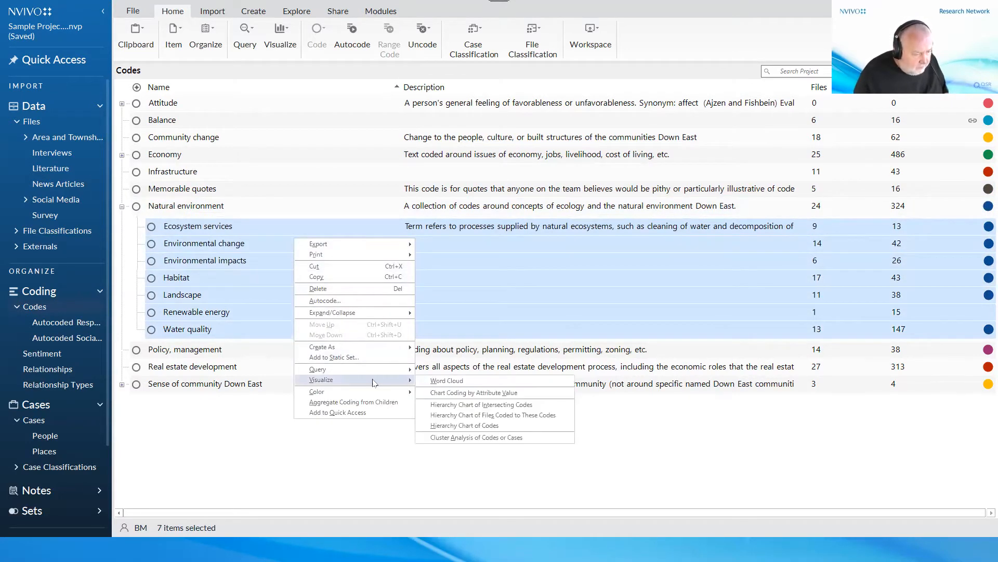
{"action": "left_click", "coordinate": [443, 416]}
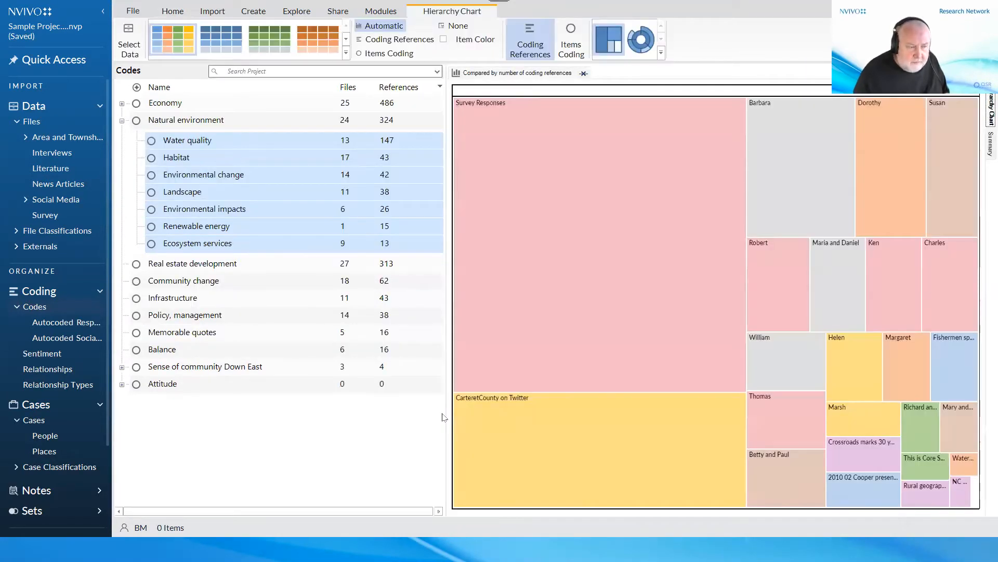
- Examine the files chart as a tree map and a sunburst, colour the tree map by Coding References, and close the chart
{"action": "mouse_move", "coordinate": [548, 503]}
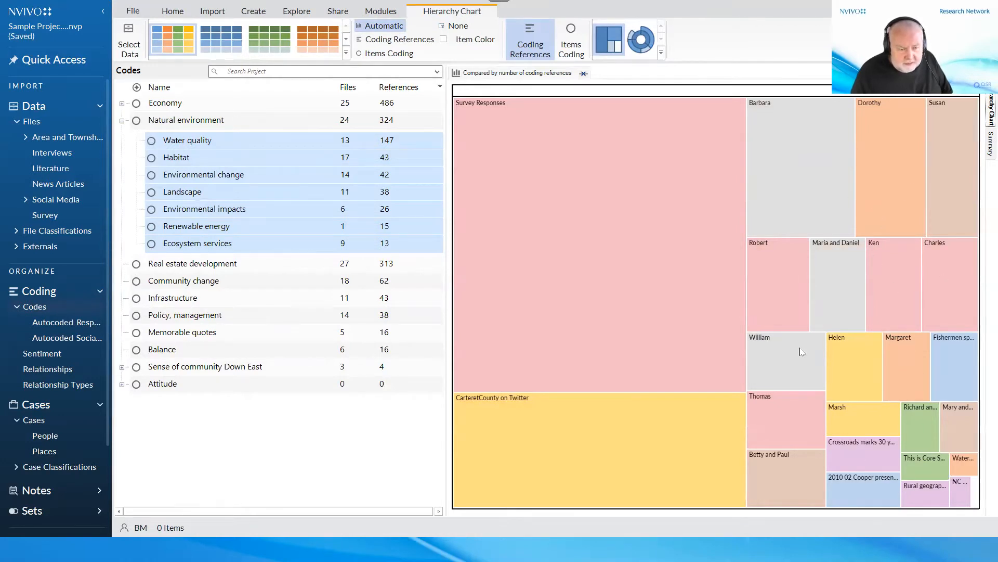
{"action": "mouse_move", "coordinate": [844, 473]}
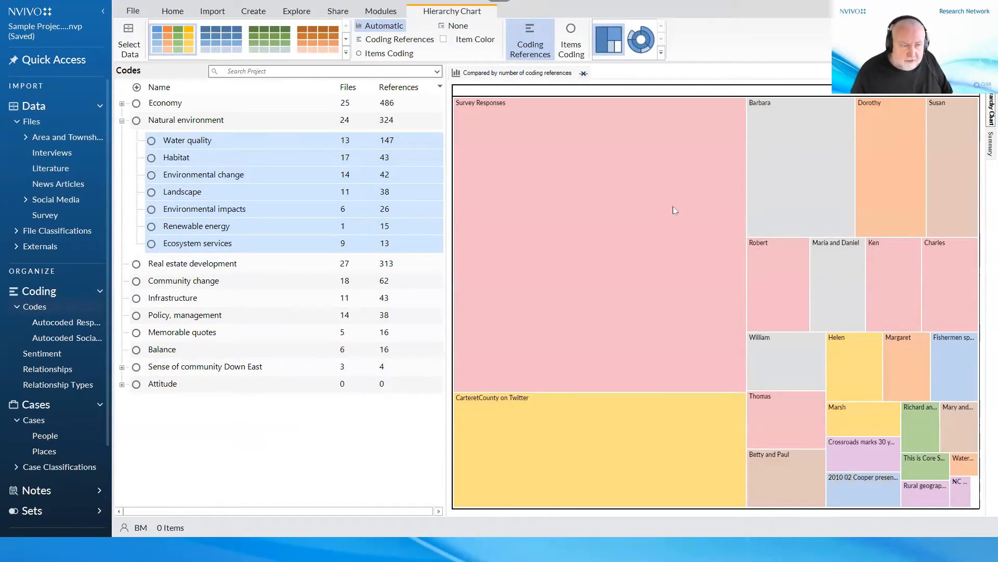
{"action": "left_click", "coordinate": [641, 40]}
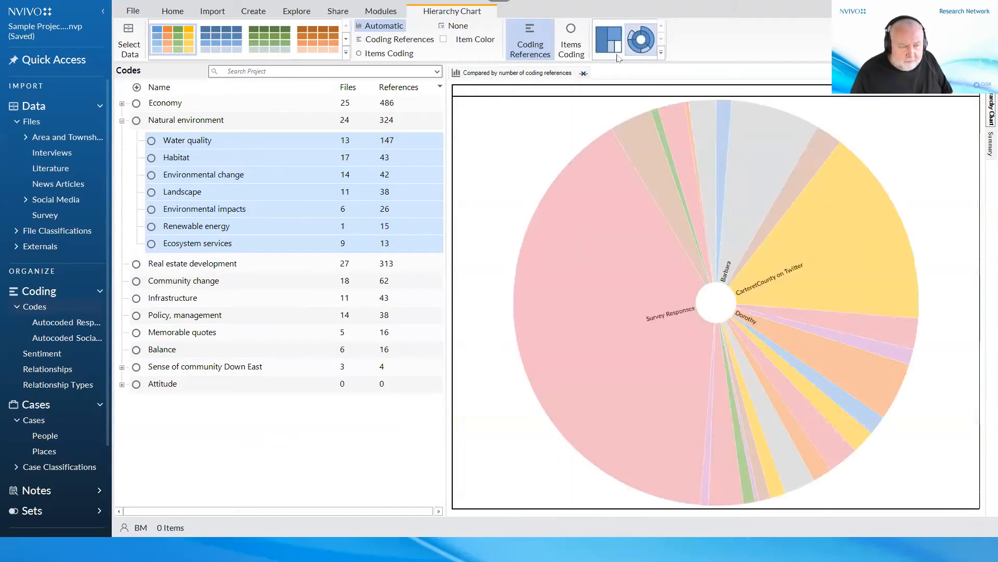
{"action": "left_click", "coordinate": [603, 41]}
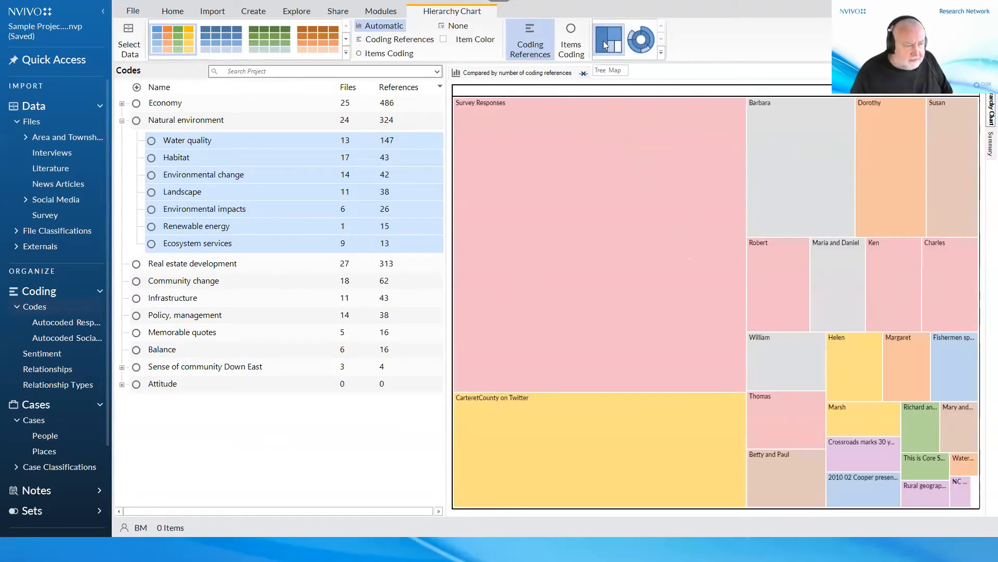
{"action": "left_click", "coordinate": [388, 40]}
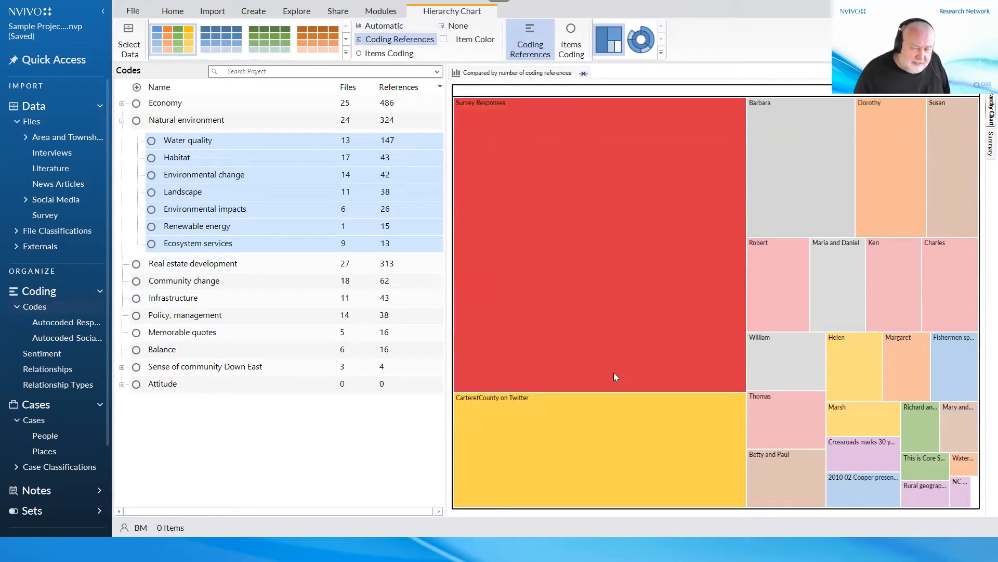
{"action": "left_click", "coordinate": [584, 75]}
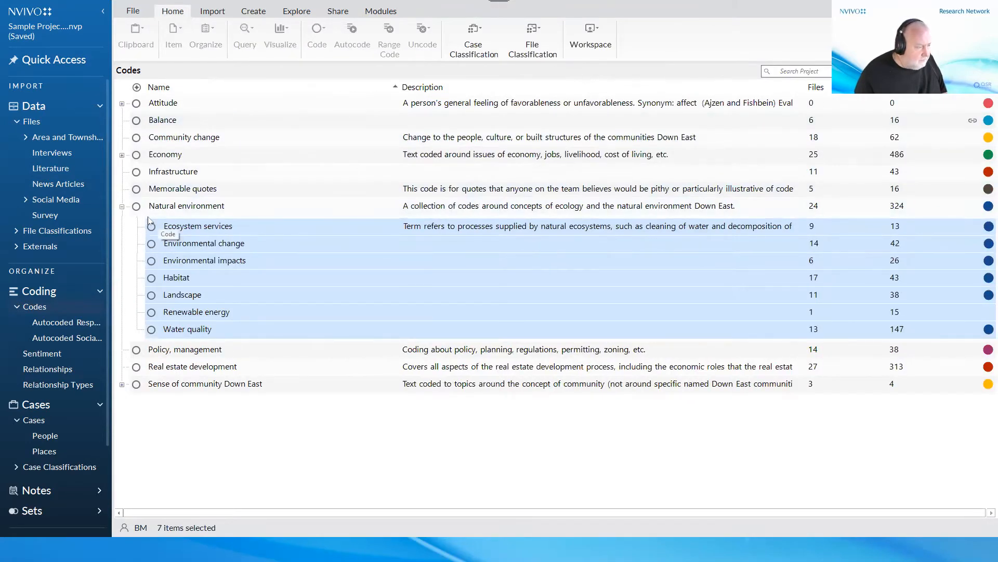
- Chart the coding of the Natural environment code by item
{"action": "left_click", "coordinate": [137, 207]}
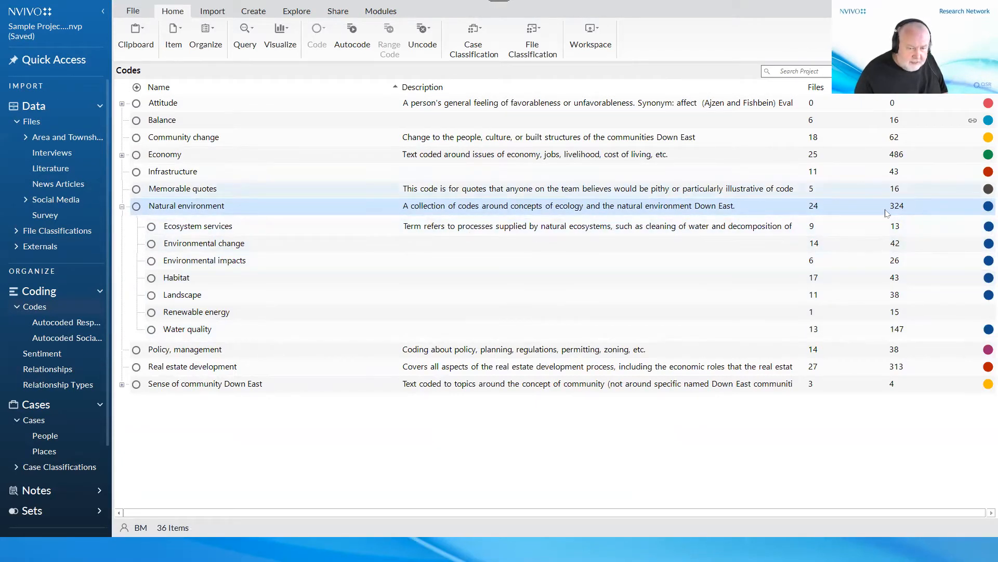
{"action": "right_click", "coordinate": [139, 208]}
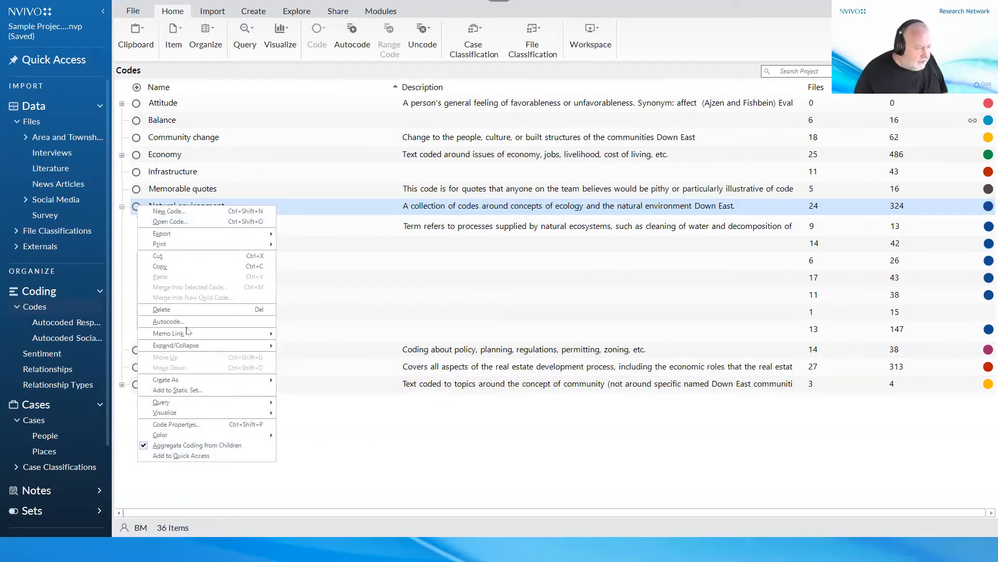
{"action": "mouse_move", "coordinate": [211, 417]}
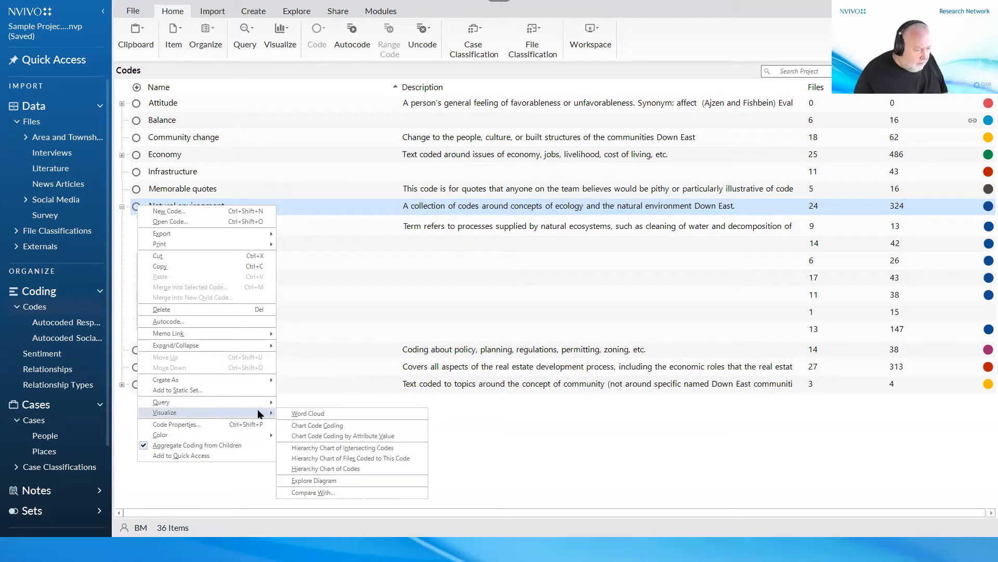
{"action": "left_click", "coordinate": [323, 426]}
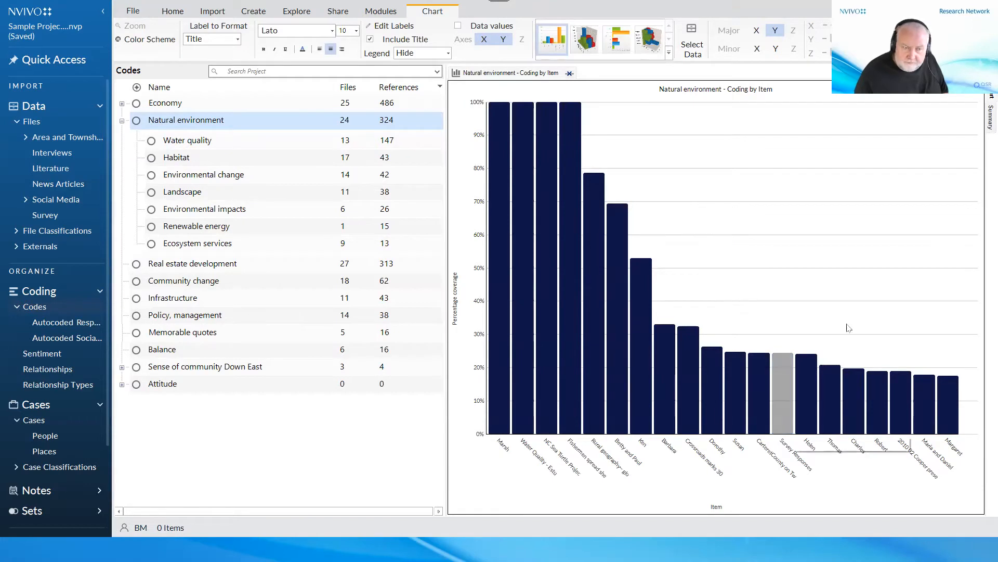
- Change the coding chart to 3D columns, flat bars and finally 3D bars
{"action": "left_click", "coordinate": [587, 39]}
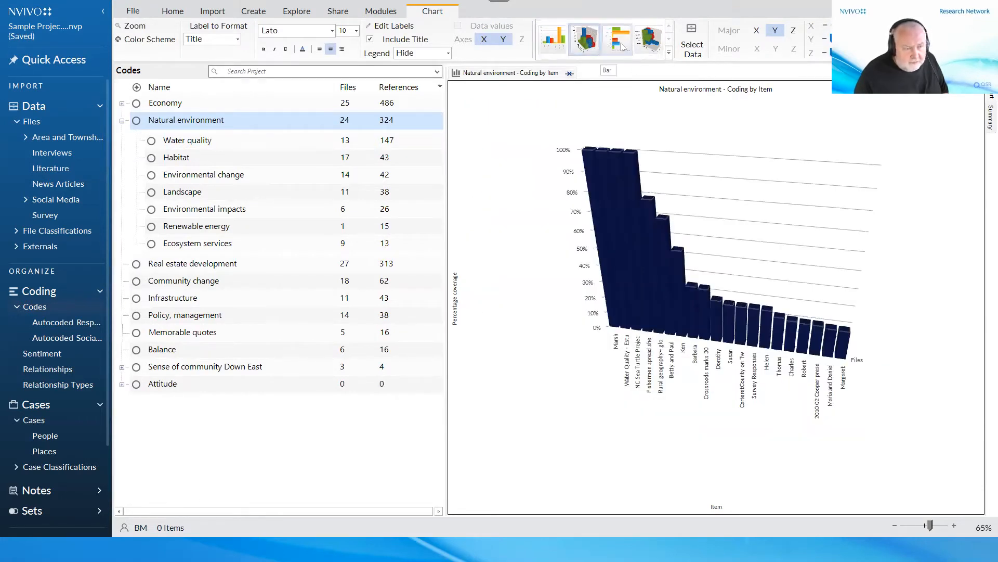
{"action": "left_click", "coordinate": [622, 47]}
{"action": "left_click", "coordinate": [654, 46]}
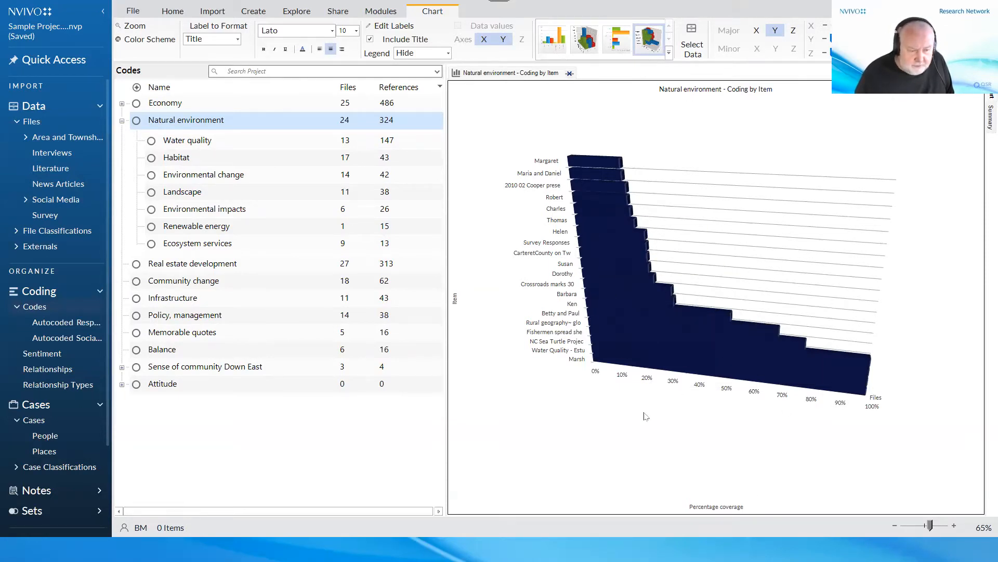
- Open the interview behind the uppermost bar of the coding chart and close the chart, leaving the interview open
{"action": "mouse_move", "coordinate": [591, 161]}
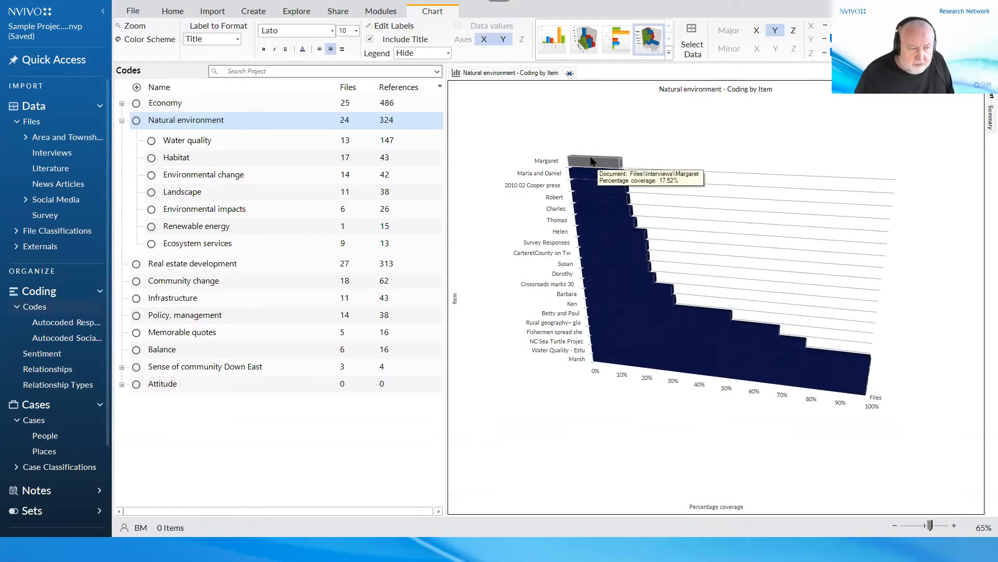
{"action": "double_click", "coordinate": [591, 161]}
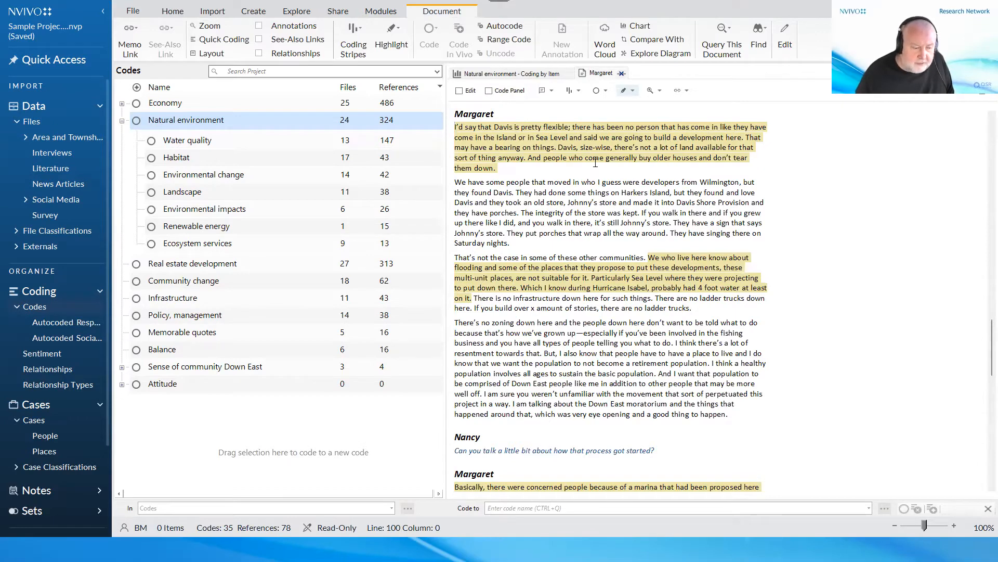
{"action": "left_click", "coordinate": [494, 77]}
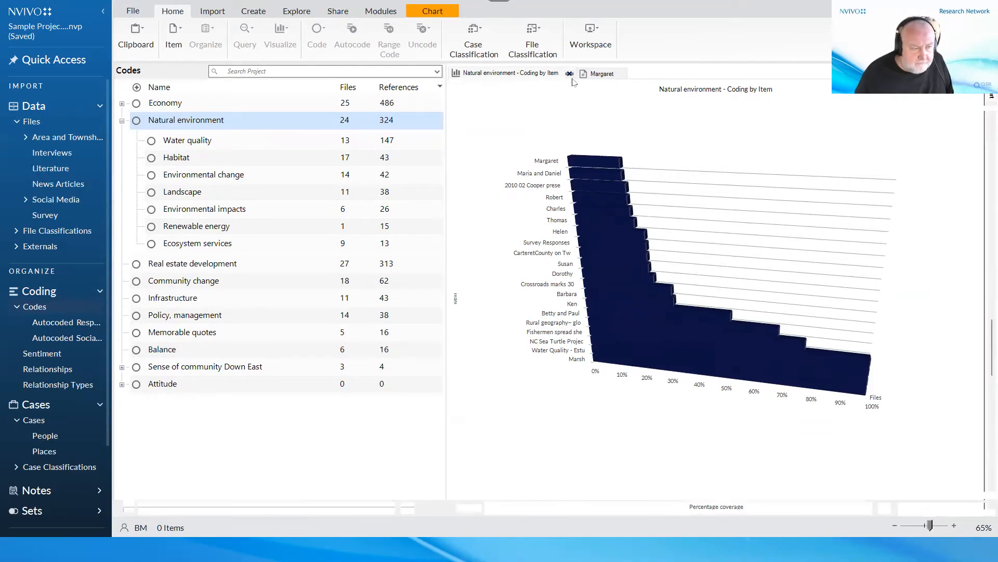
{"action": "left_click", "coordinate": [570, 74]}
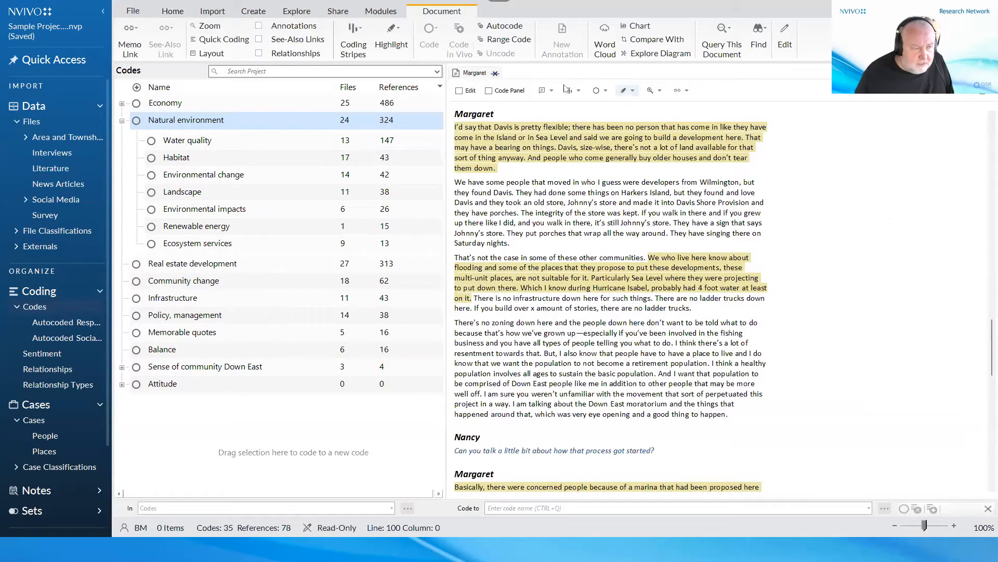
- Close the open interview, then view the coded references of the Natural environment code and close them
{"action": "left_click", "coordinate": [495, 74]}
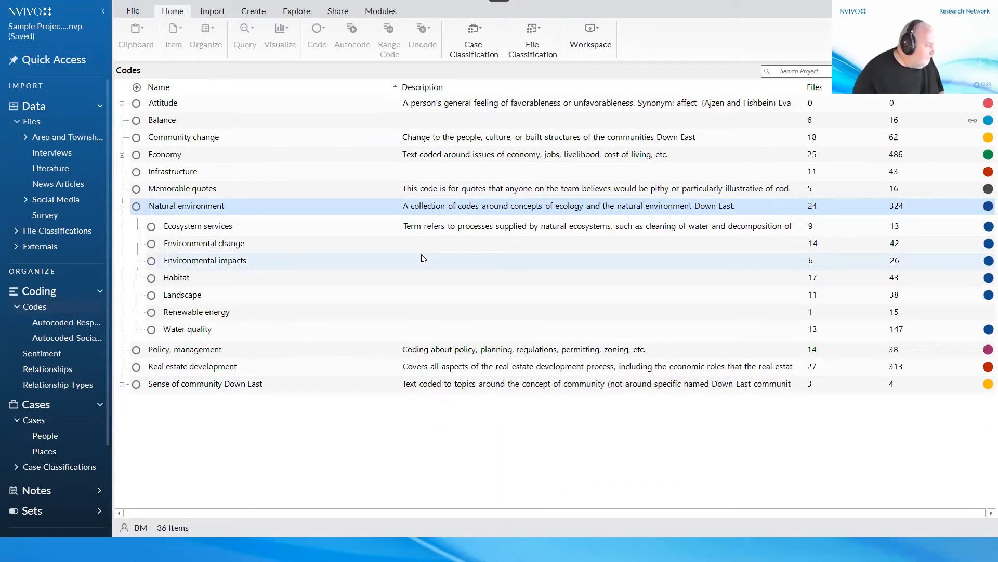
{"action": "double_click", "coordinate": [138, 209]}
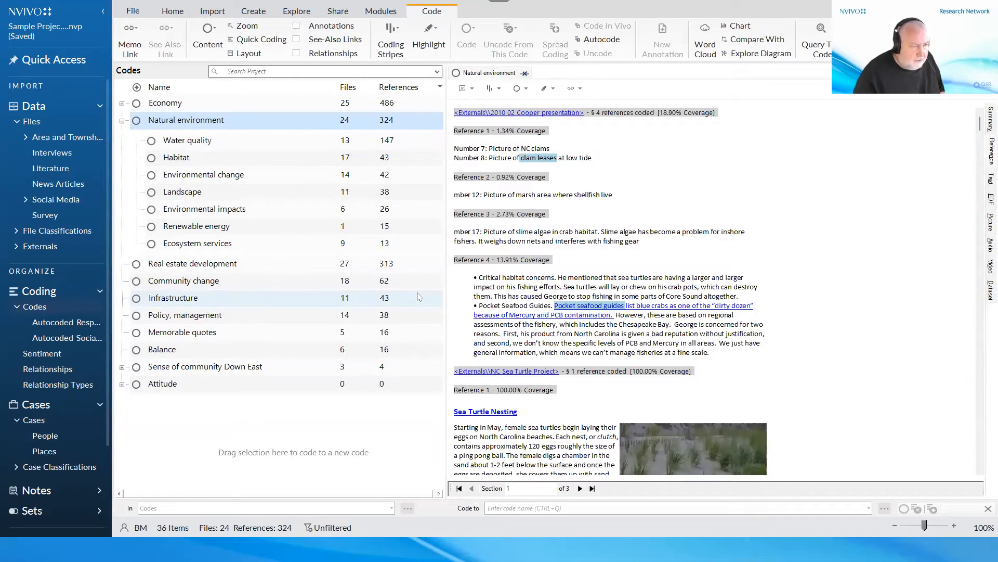
{"action": "left_click", "coordinate": [525, 73]}
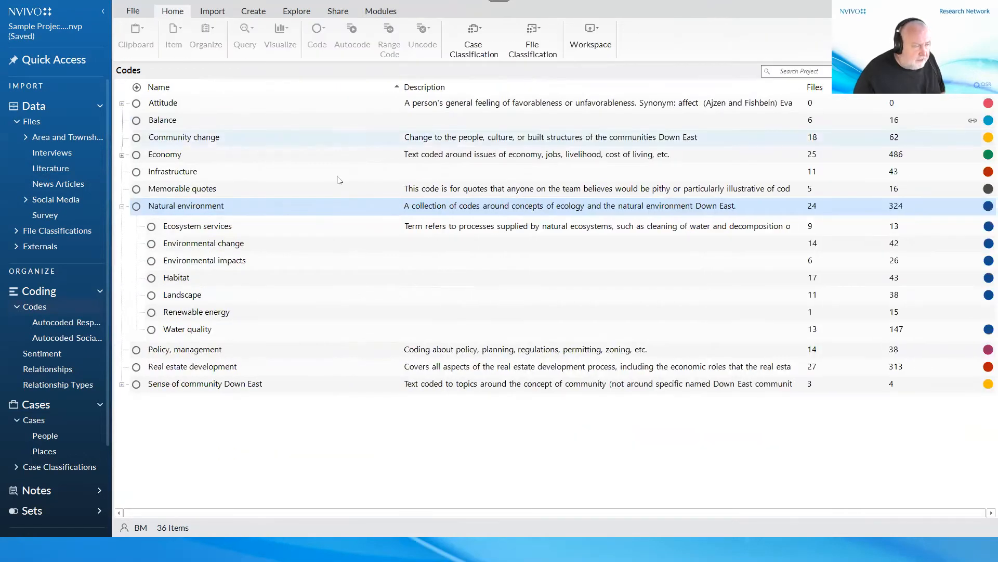
- Open the Community change code and create a word cloud from its coded references
{"action": "double_click", "coordinate": [141, 144]}
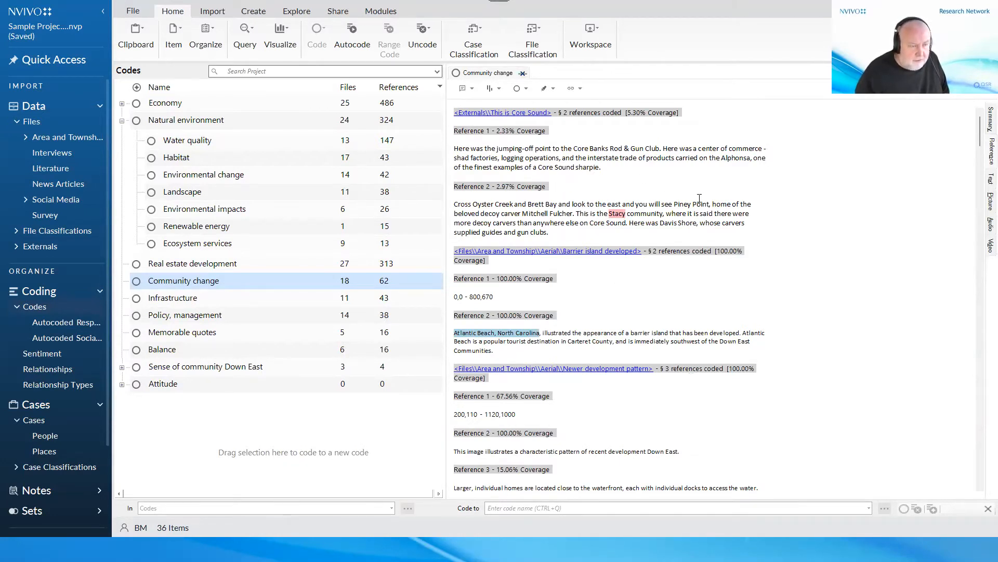
{"action": "left_click", "coordinate": [810, 210]}
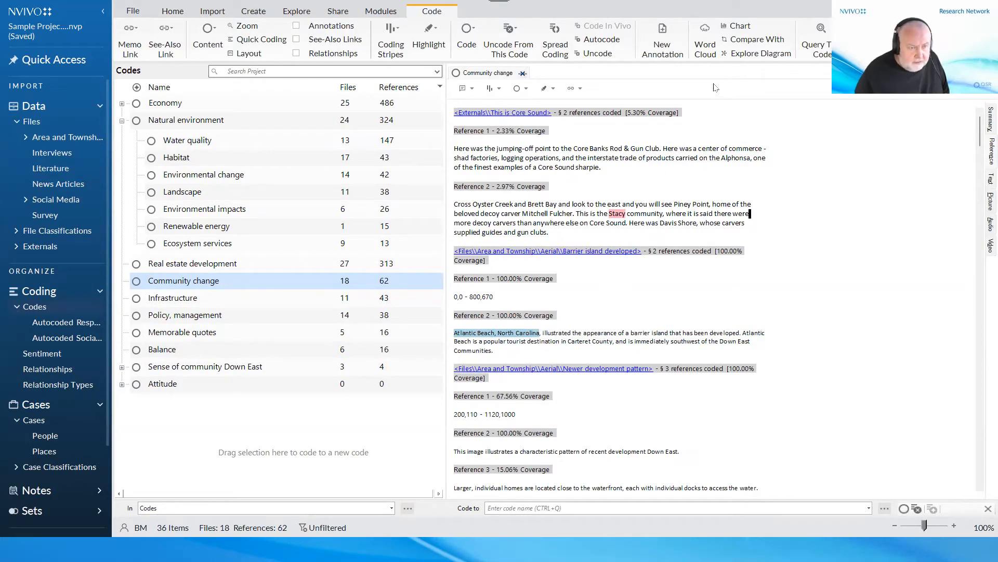
{"action": "left_click", "coordinate": [705, 35]}
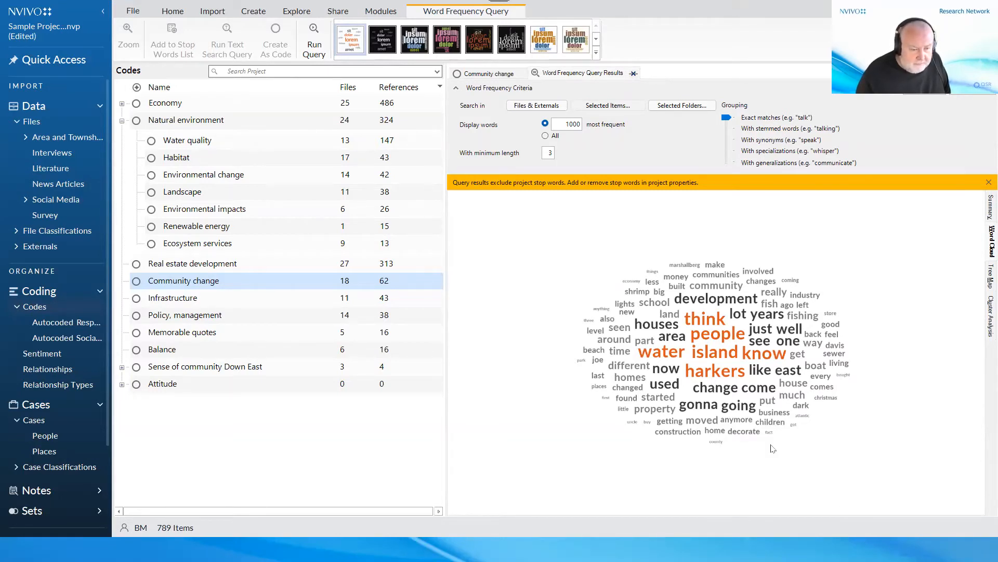
- Regroup the word cloud with stemmed words and apply the mixed style with grey and white words on black
{"action": "left_click_drag", "start_coordinate": [726, 118], "coordinate": [726, 128]}
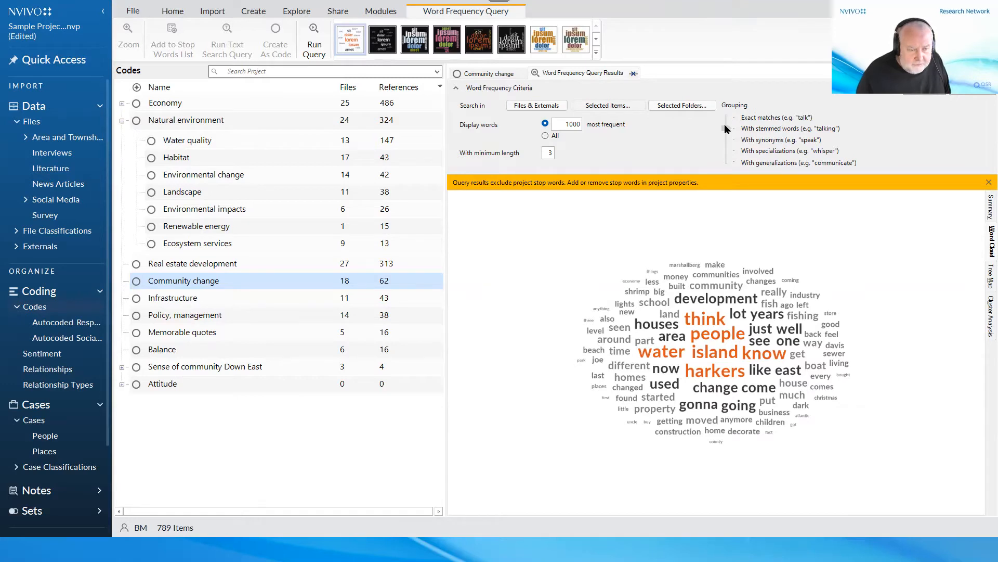
{"action": "left_click", "coordinate": [918, 87]}
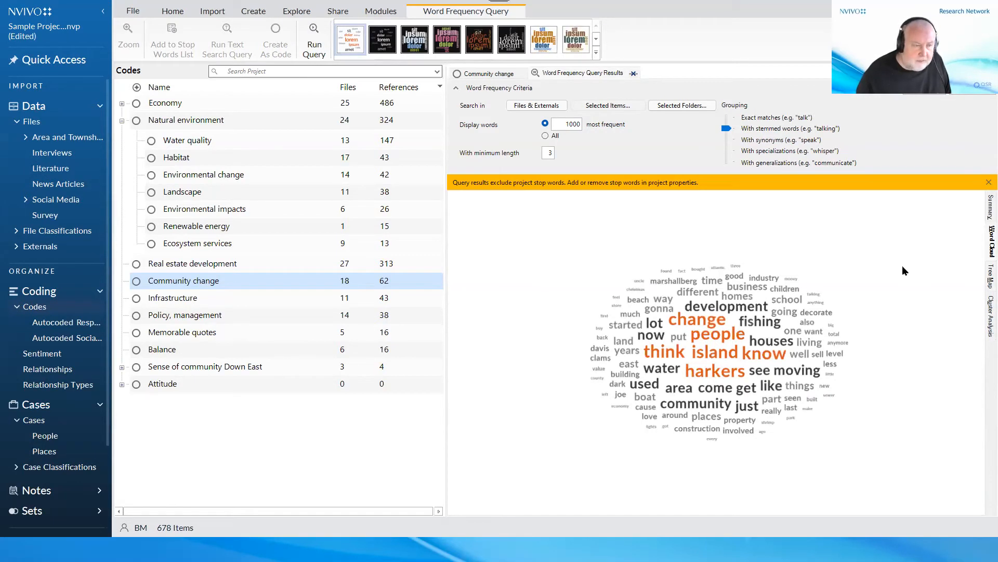
{"action": "left_click", "coordinate": [385, 40]}
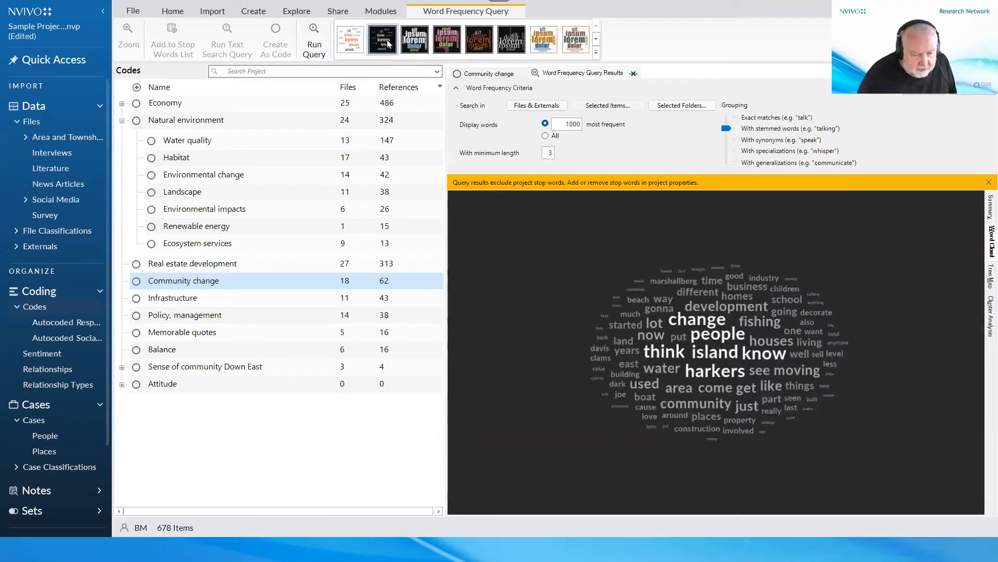
- Examine which file formats the word cloud can be exported to, and cancel the export
{"action": "right_click", "coordinate": [866, 232]}
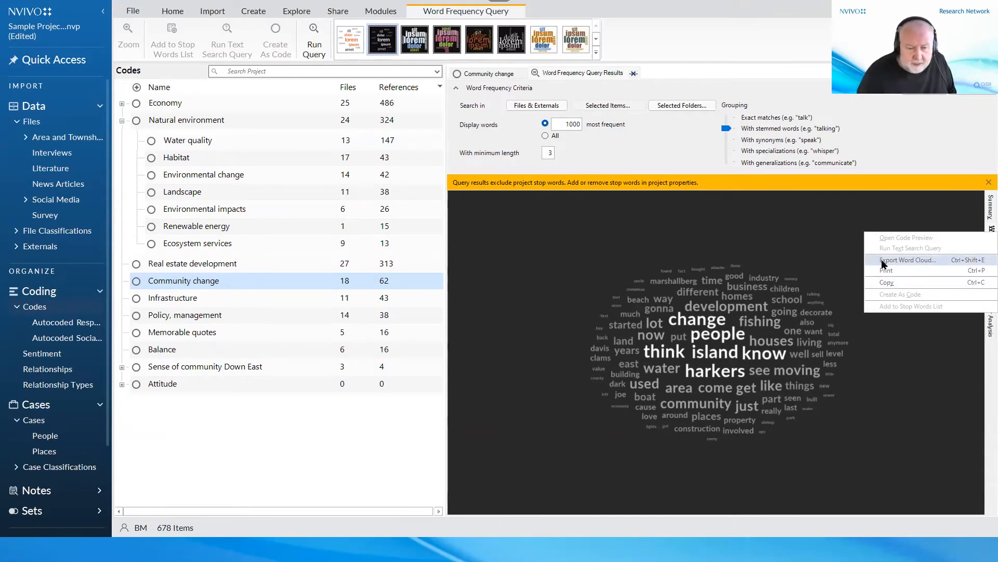
{"action": "left_click", "coordinate": [904, 261]}
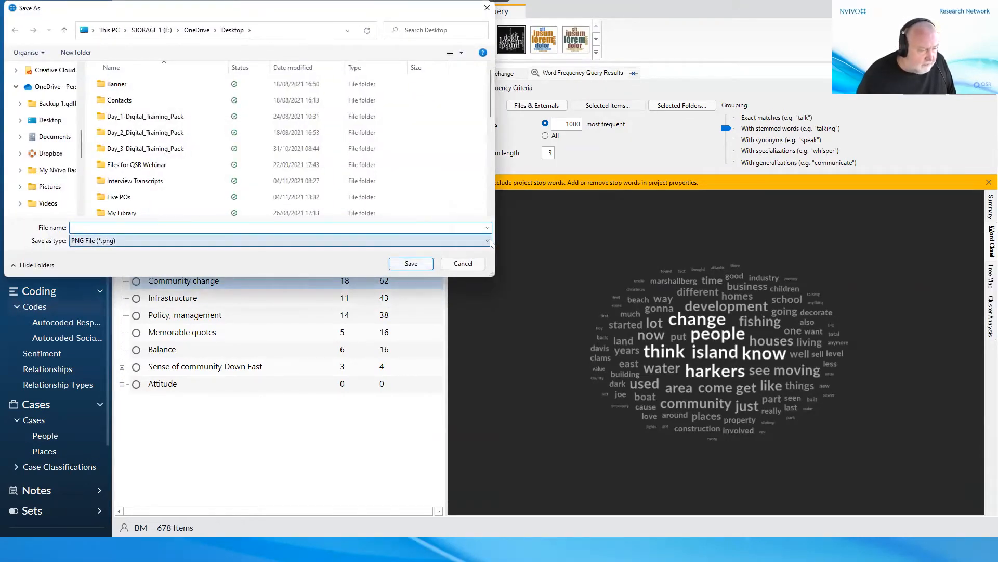
{"action": "left_click", "coordinate": [489, 241]}
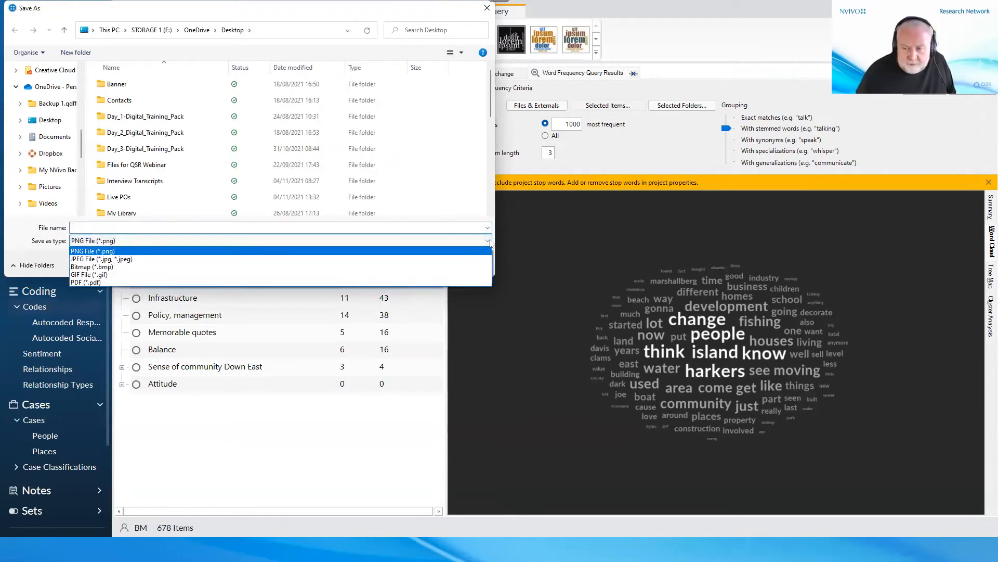
{"action": "left_click", "coordinate": [490, 242]}
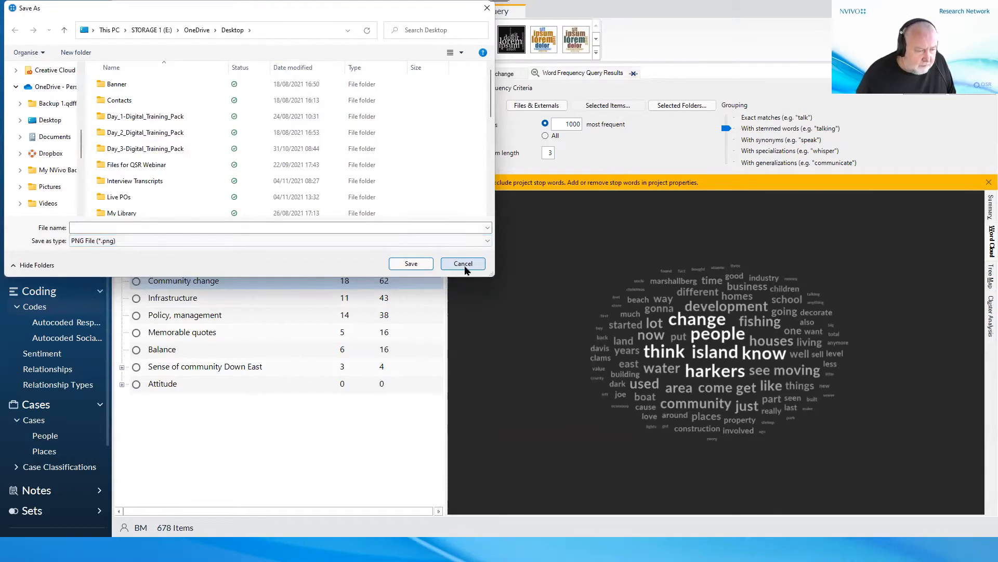
{"action": "left_click", "coordinate": [458, 264]}
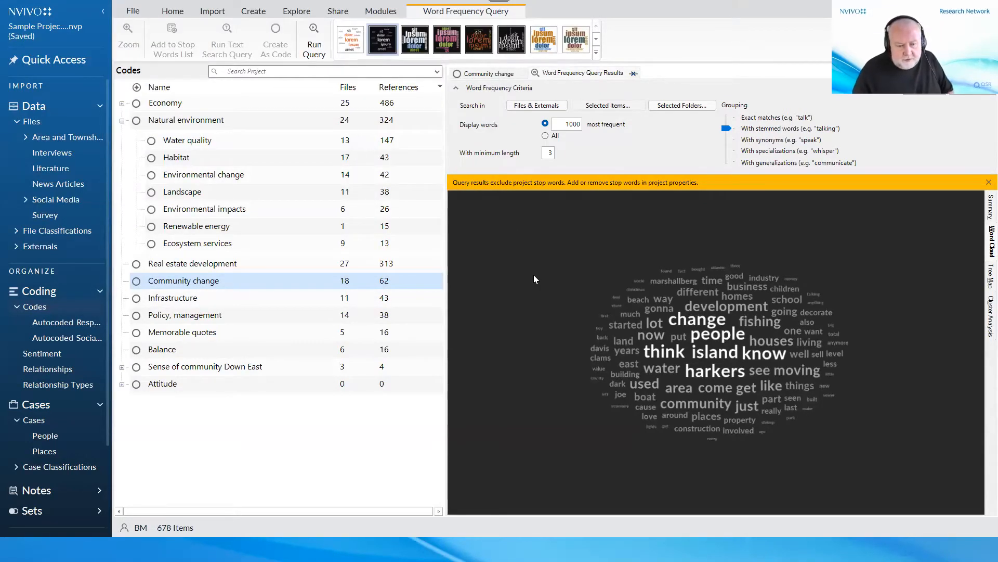
- Examine the available word cloud styles and the commands offered for the word "change"
{"action": "left_click", "coordinate": [597, 54]}
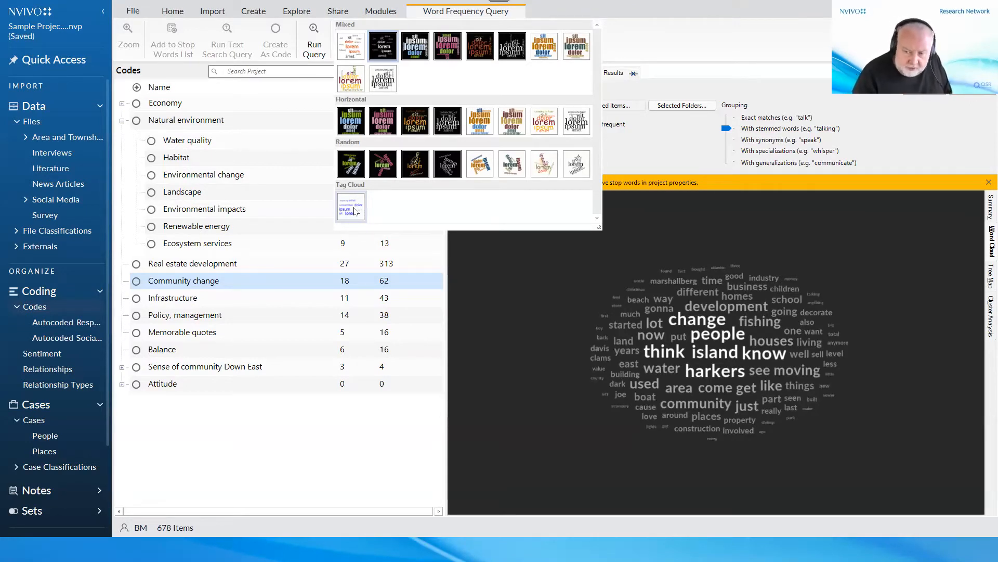
{"action": "left_click", "coordinate": [824, 221]}
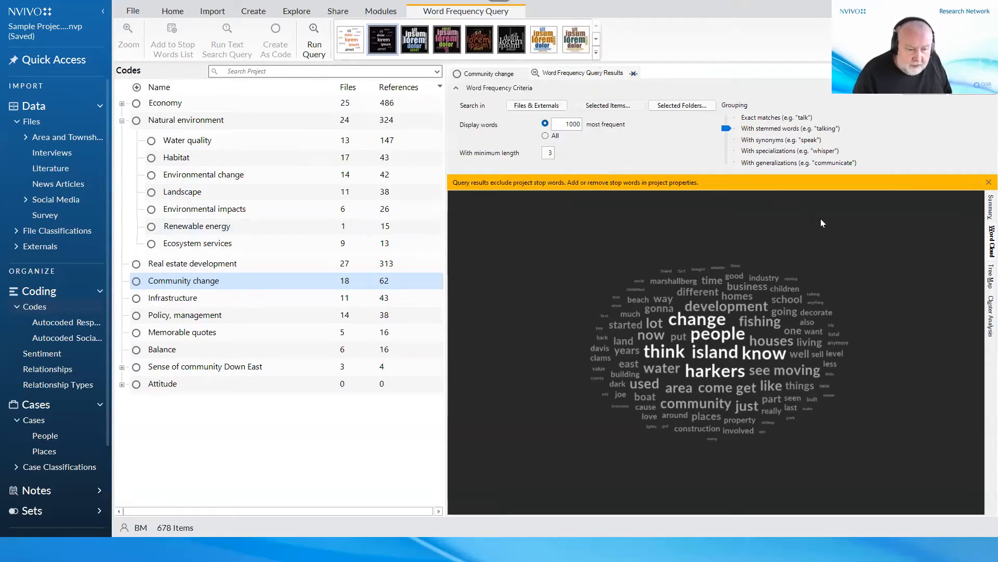
{"action": "right_click", "coordinate": [795, 227]}
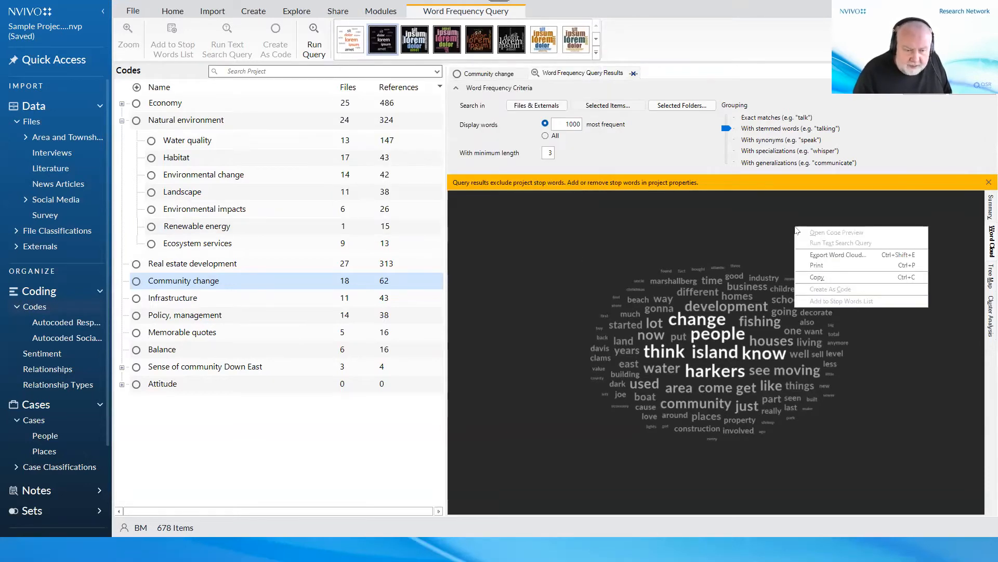
{"action": "right_click", "coordinate": [696, 319]}
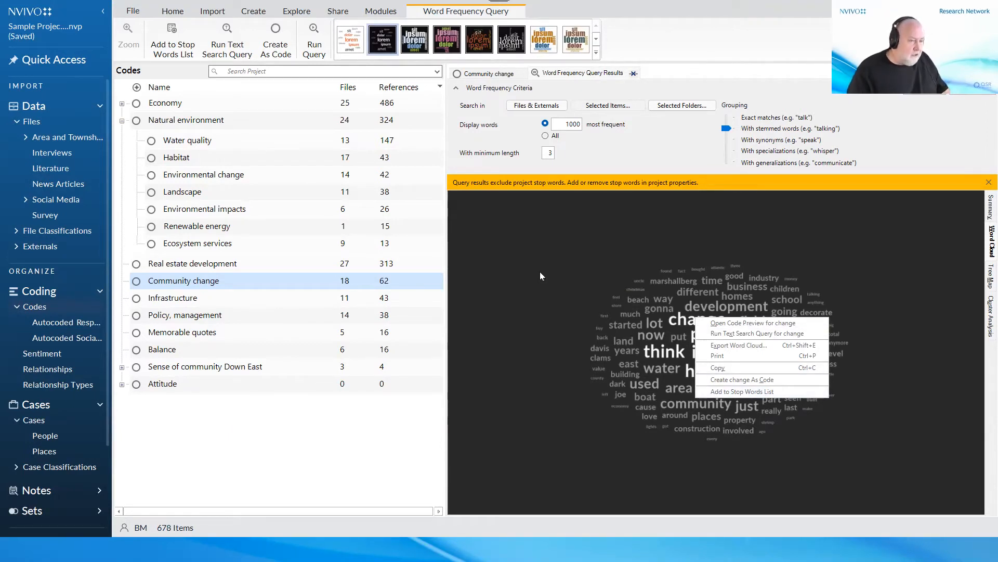
- Close the word frequency results and the Community change code
{"action": "left_click", "coordinate": [633, 73]}
{"action": "left_click", "coordinate": [634, 73]}
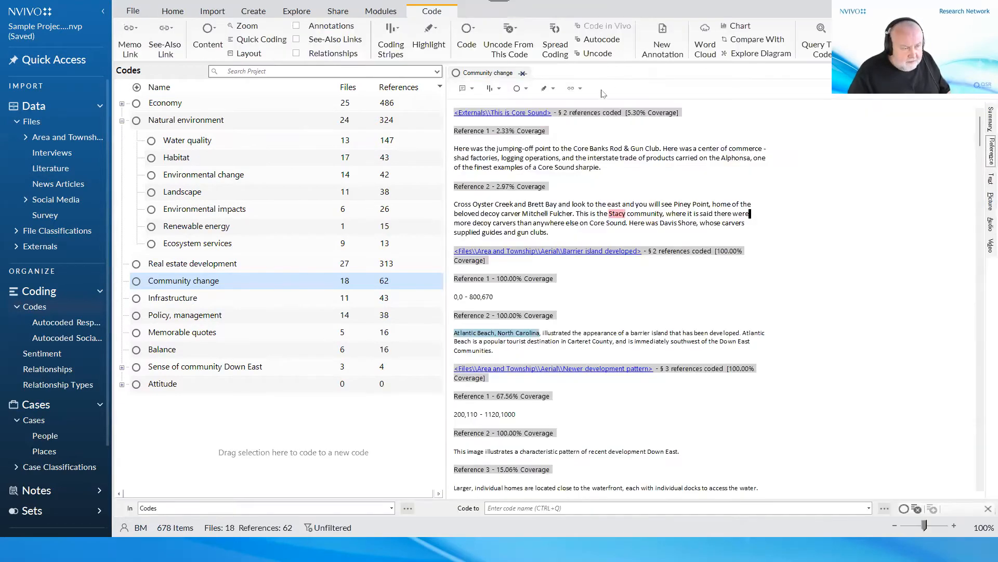
{"action": "left_click", "coordinate": [523, 74]}
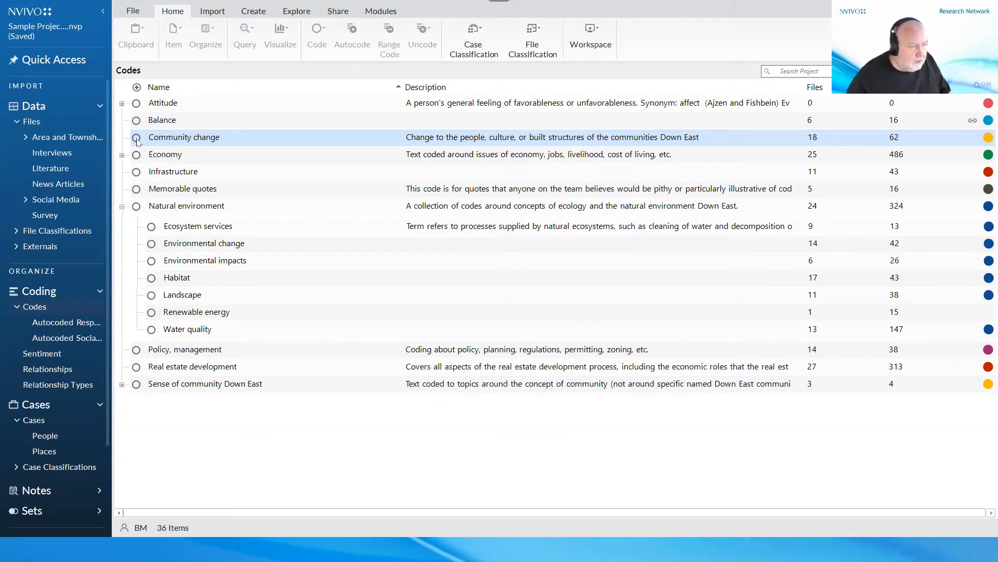
- Start a chart of Community change coding by attribute value, with the Person classification's Age Group as X-axis attribute
{"action": "right_click", "coordinate": [137, 142]}
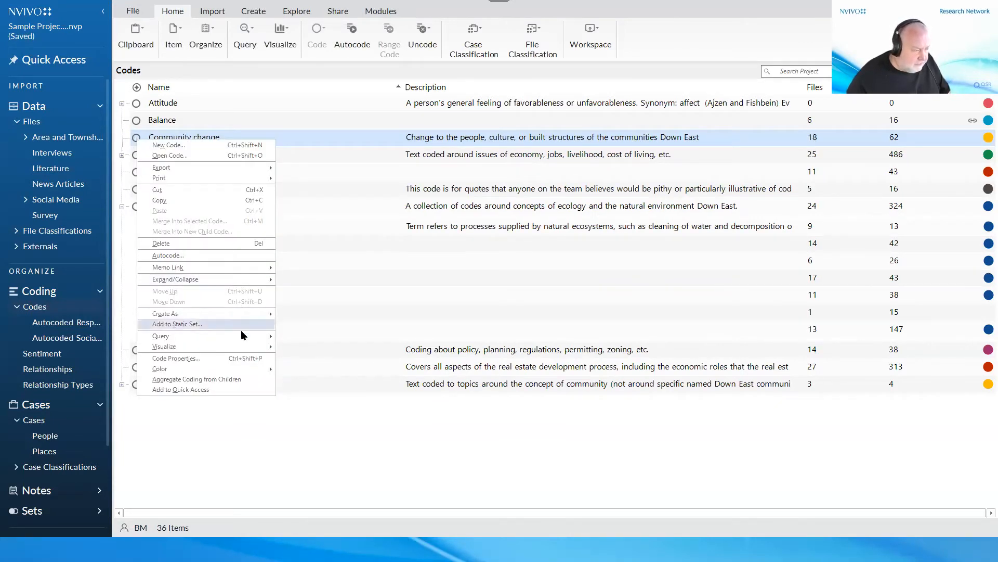
{"action": "mouse_move", "coordinate": [238, 346]}
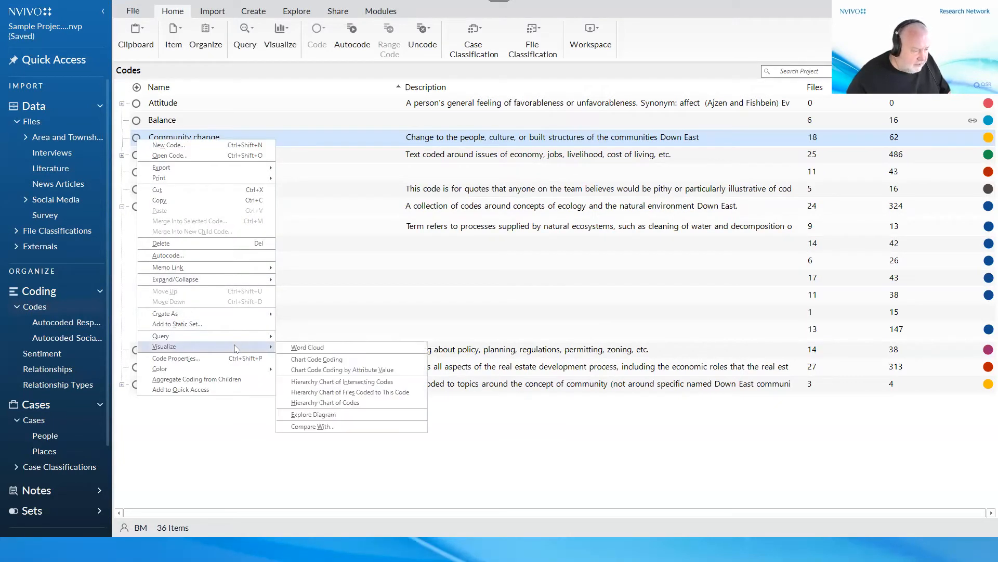
{"action": "left_click", "coordinate": [308, 369]}
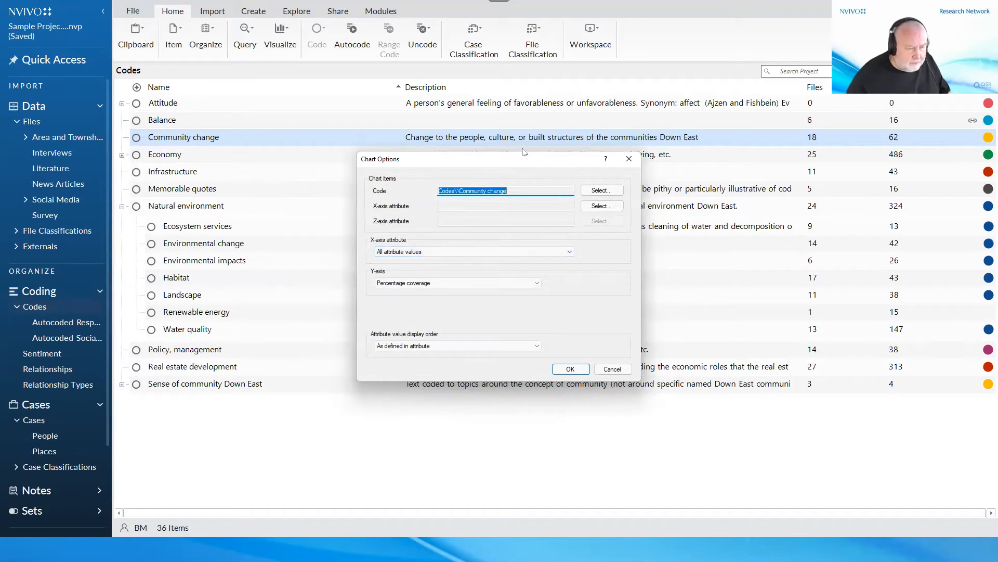
{"action": "left_click_drag", "start_coordinate": [519, 155], "coordinate": [503, 89]}
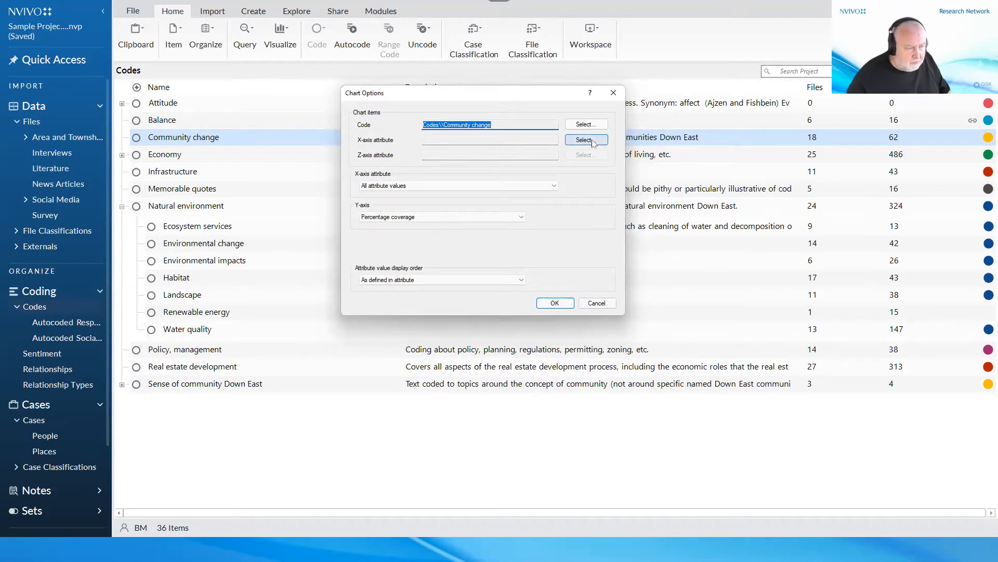
{"action": "left_click", "coordinate": [592, 140]}
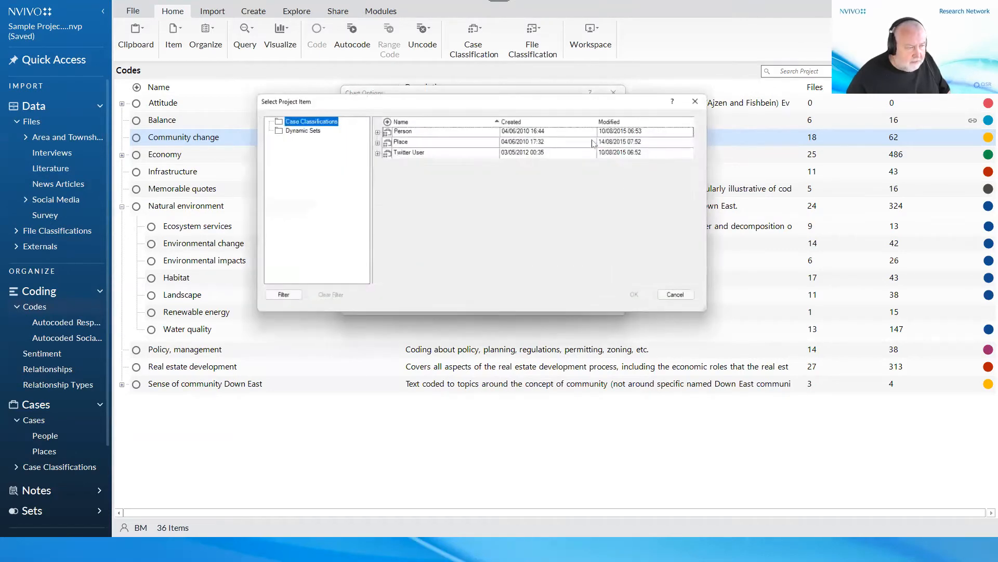
{"action": "left_click", "coordinate": [376, 131]}
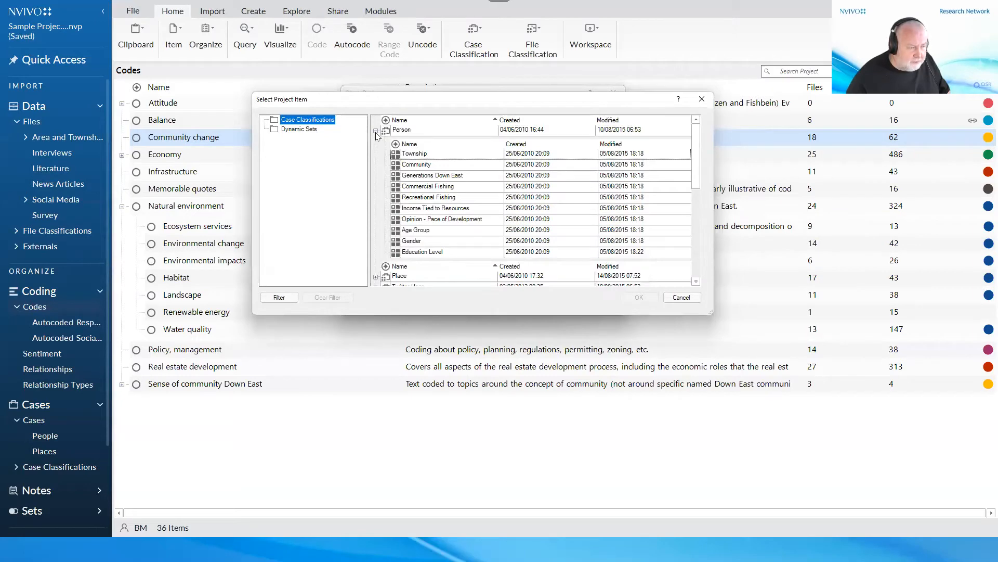
{"action": "left_click", "coordinate": [408, 232]}
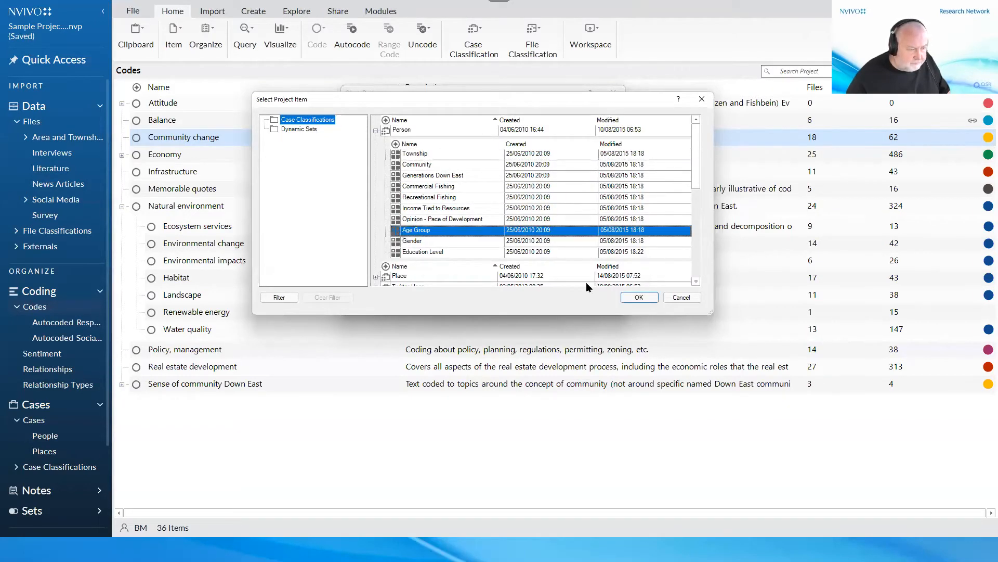
{"action": "left_click", "coordinate": [639, 297]}
- Include all attribute values except 'Unassigned', 'Not Applicable', keep percentage coverage on the Y-axis, and create the chart
{"action": "left_click", "coordinate": [488, 188]}
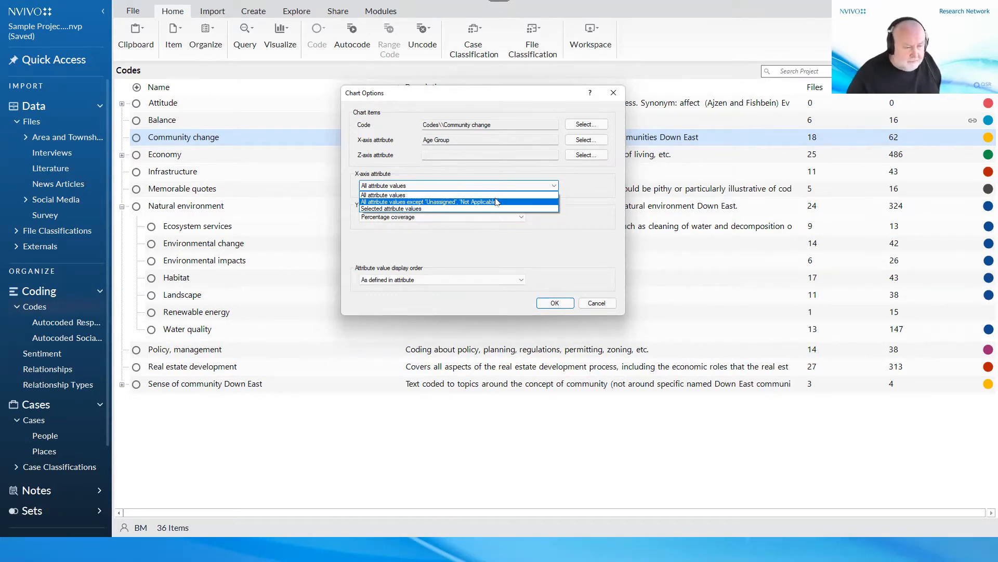
{"action": "left_click", "coordinate": [492, 205]}
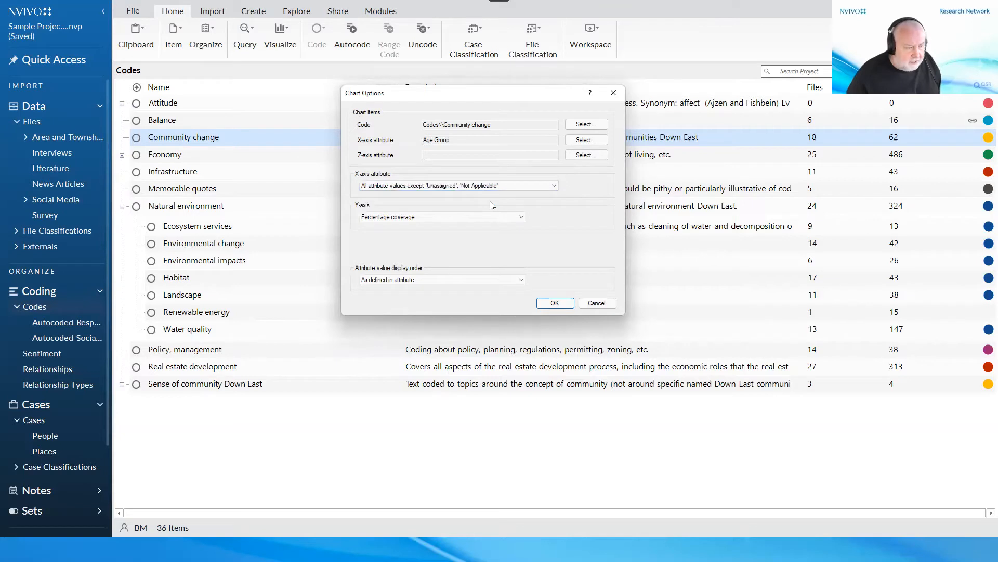
{"action": "left_click", "coordinate": [520, 217]}
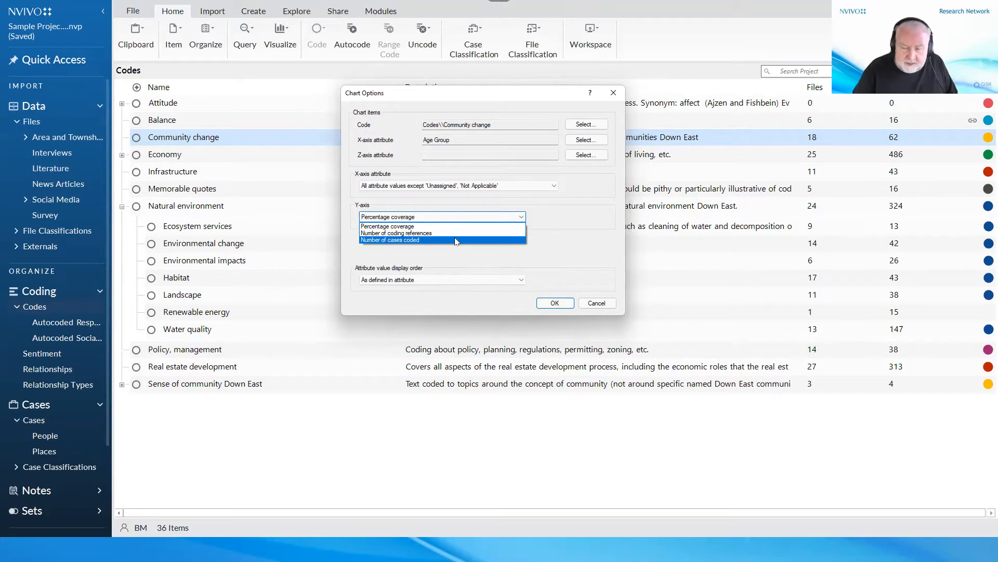
{"action": "left_click", "coordinate": [442, 227]}
{"action": "left_click", "coordinate": [560, 306]}
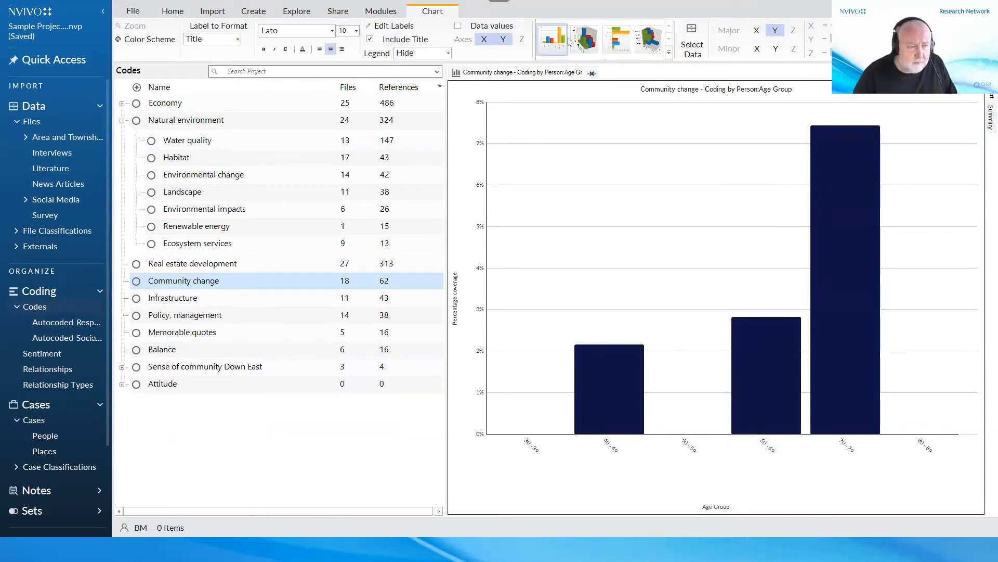
- Change the age group chart to 3D columns, inspect its columns and open the coded references behind the 70 - 79 column
{"action": "left_click", "coordinate": [585, 39]}
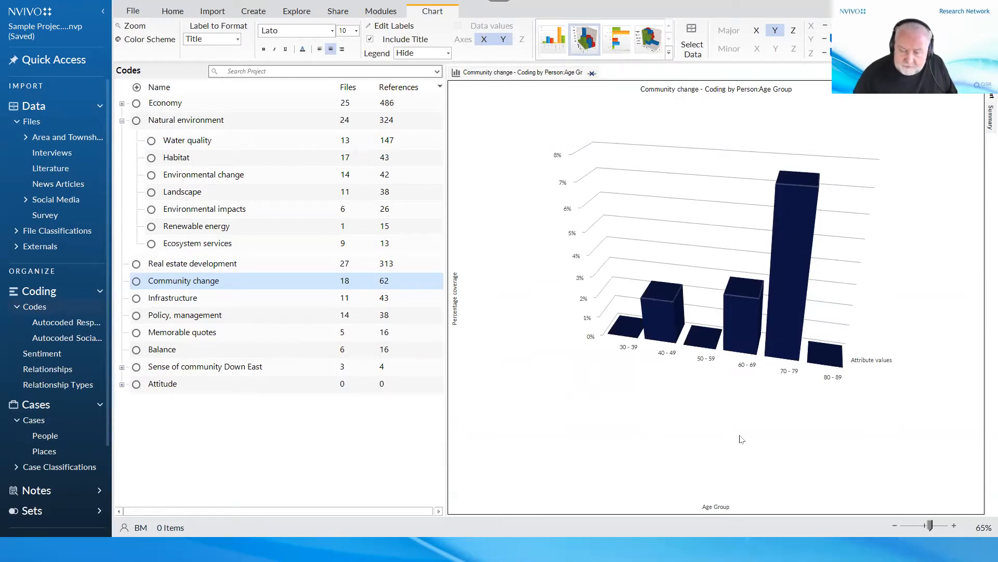
{"action": "mouse_move", "coordinate": [775, 196]}
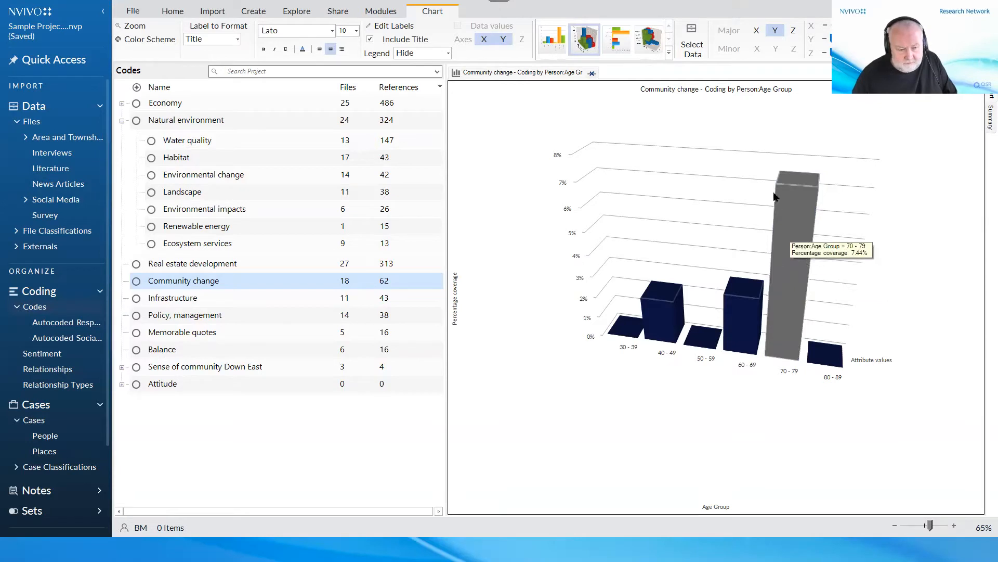
{"action": "mouse_move", "coordinate": [670, 344]}
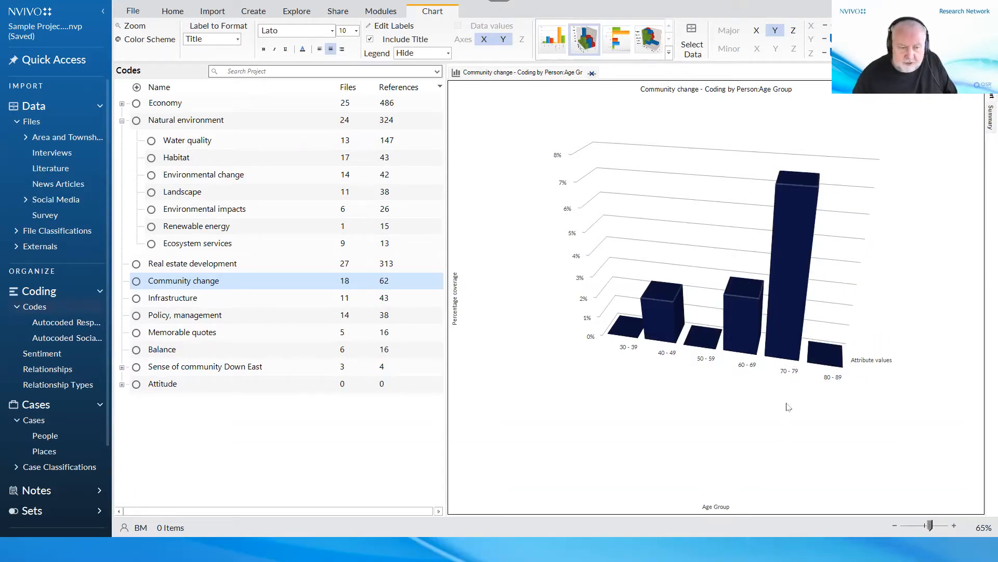
{"action": "mouse_move", "coordinate": [795, 267]}
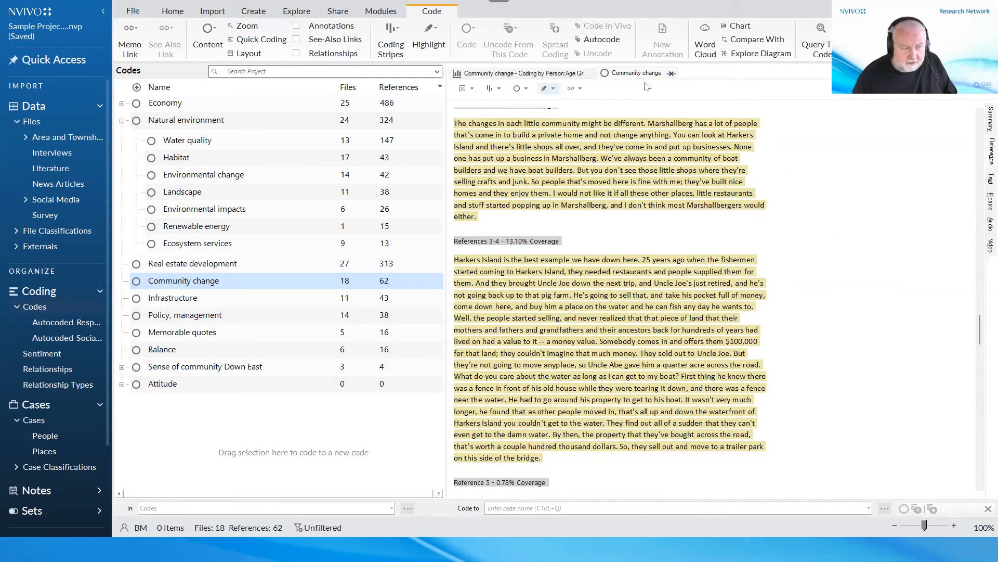
- Chart cases by attribute value for the Person case classification's Age Group attribute and change the chart to 3D columns
{"action": "left_click", "coordinate": [509, 73]}
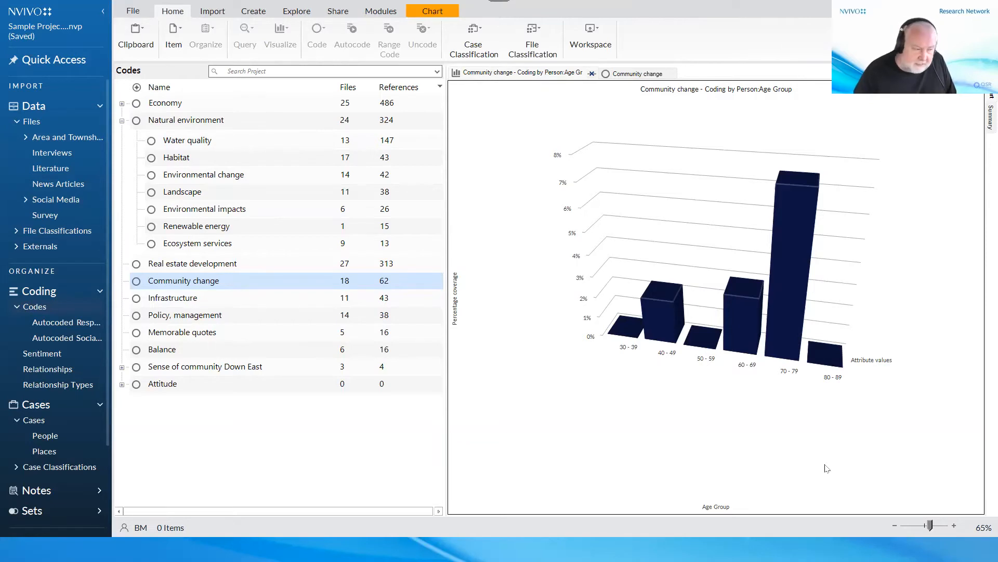
{"action": "left_click", "coordinate": [105, 355]}
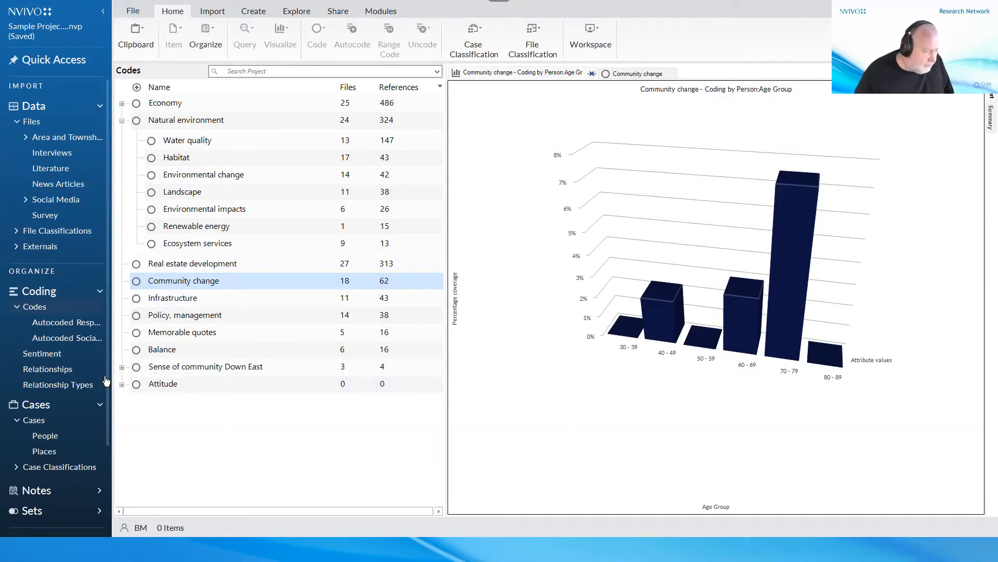
{"action": "left_click", "coordinate": [17, 471]}
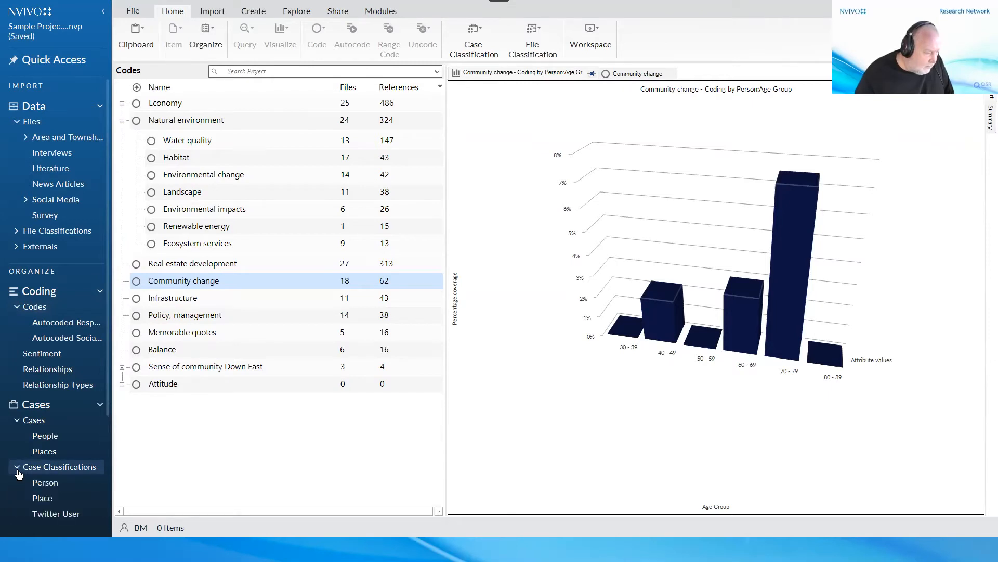
{"action": "left_click", "coordinate": [45, 483]}
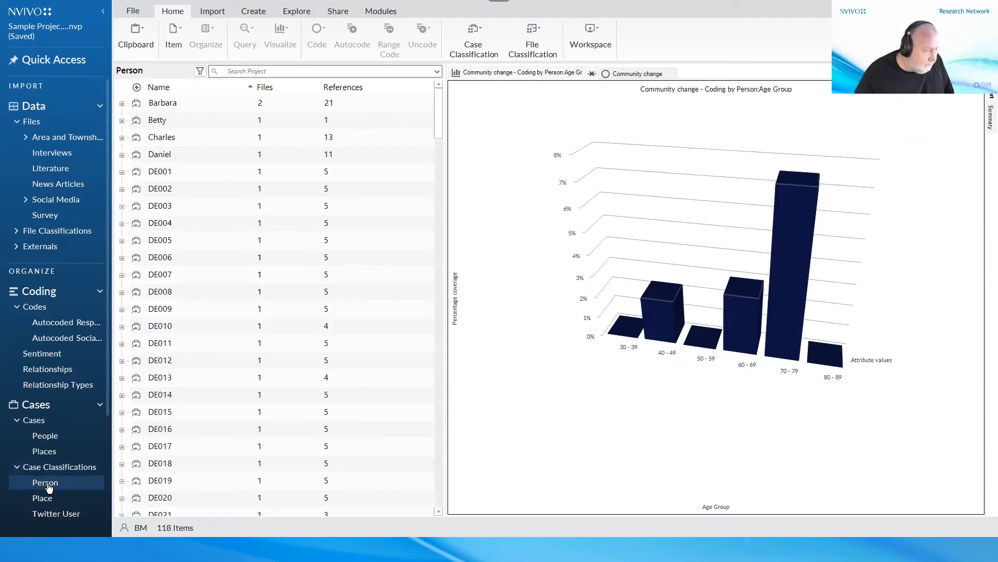
{"action": "left_click", "coordinate": [48, 467]}
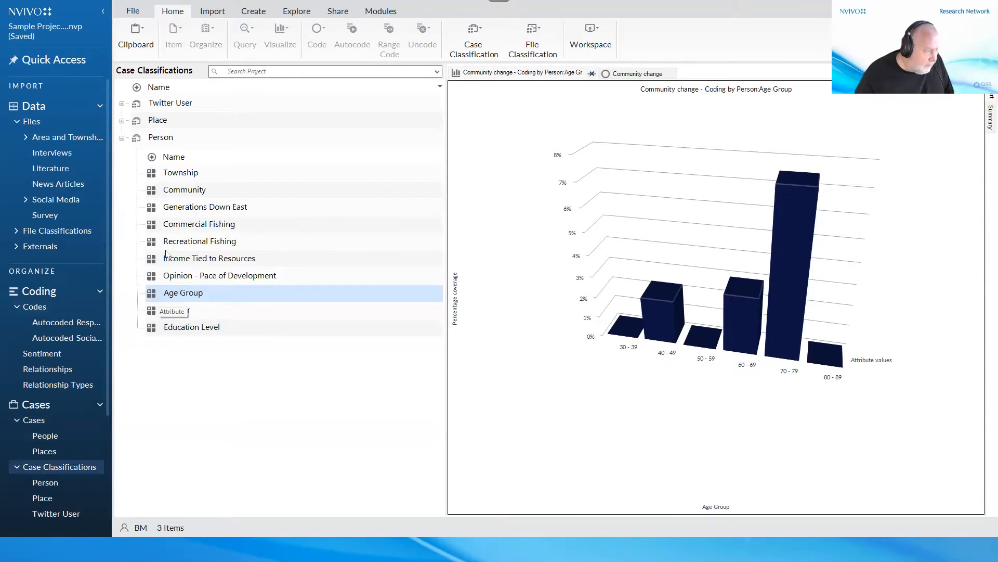
{"action": "right_click", "coordinate": [153, 296]}
{"action": "mouse_move", "coordinate": [208, 398]}
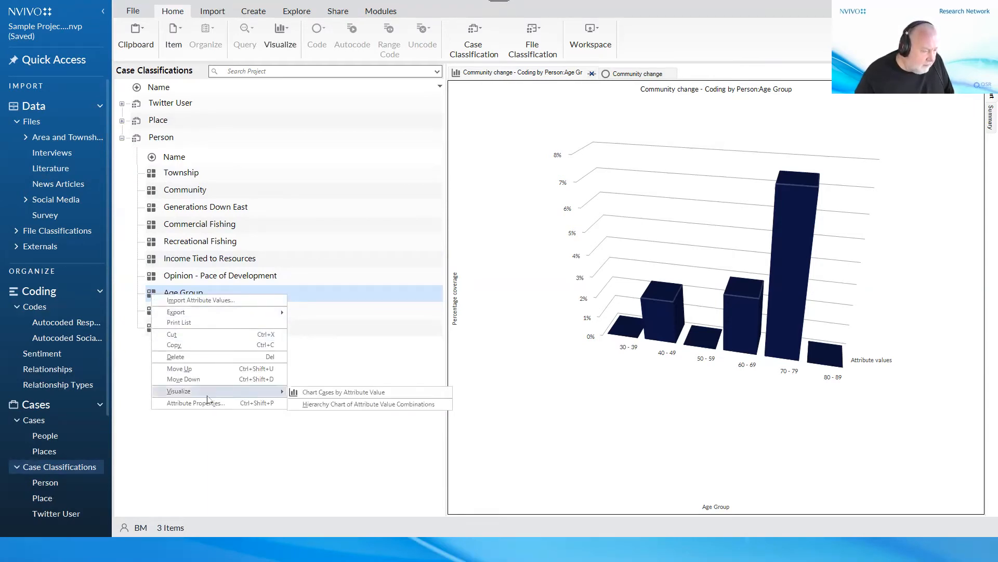
{"action": "left_click", "coordinate": [325, 393]}
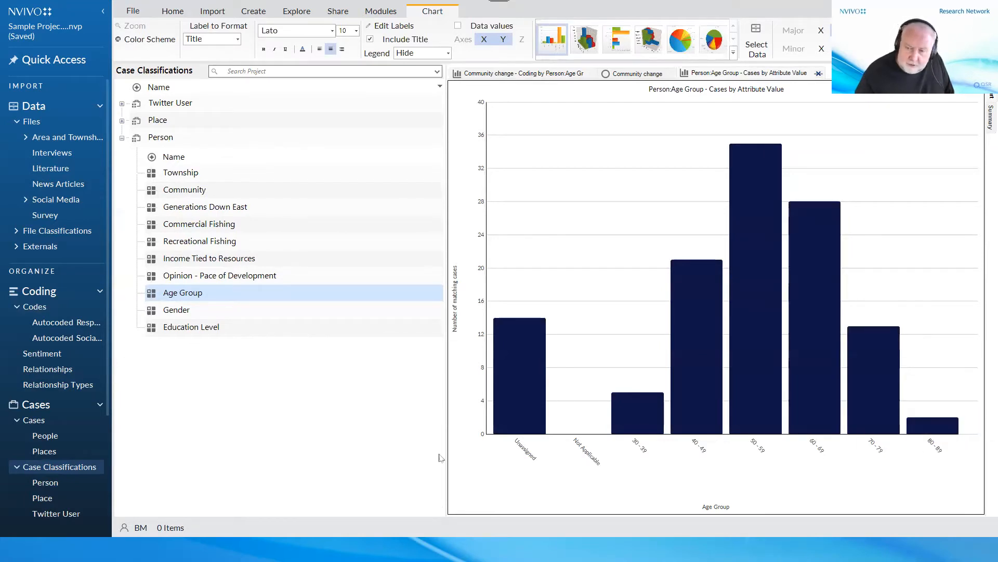
{"action": "left_click", "coordinate": [581, 52]}
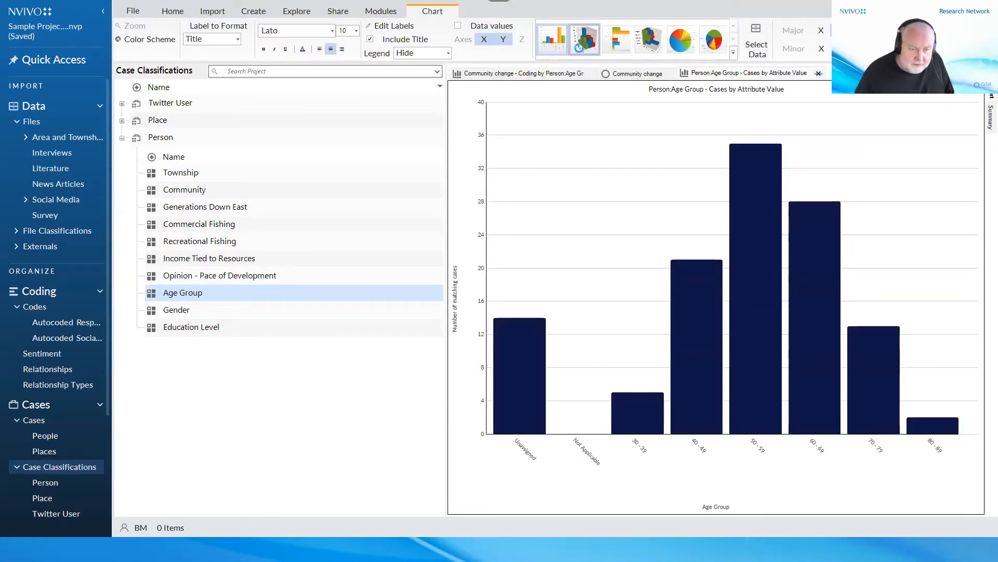
- Review the Community change coding chart by age group, and close both charts and the Community change code
{"action": "left_click", "coordinate": [528, 77]}
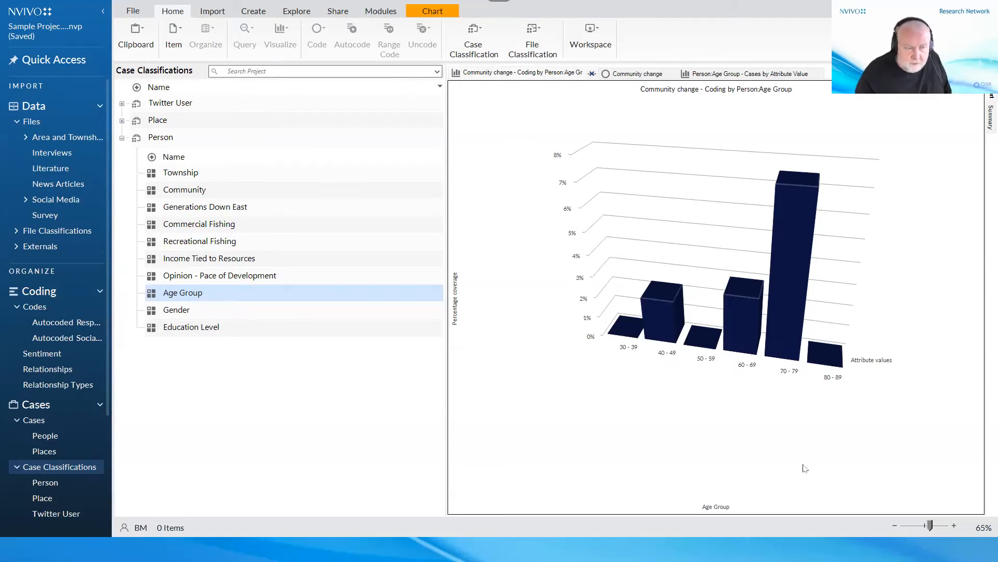
{"action": "left_click", "coordinate": [818, 74]}
{"action": "left_click", "coordinate": [674, 74]}
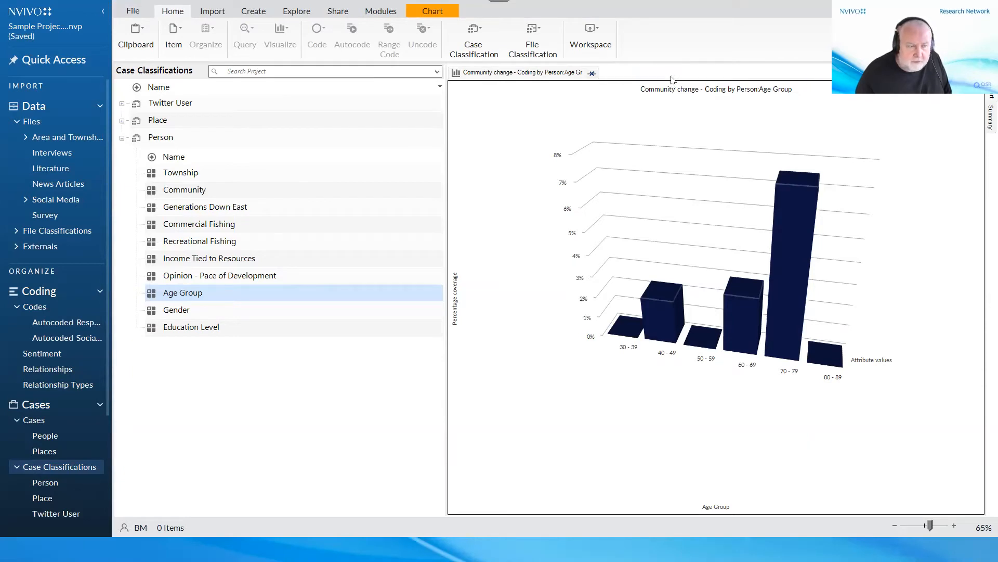
{"action": "left_click", "coordinate": [592, 73]}
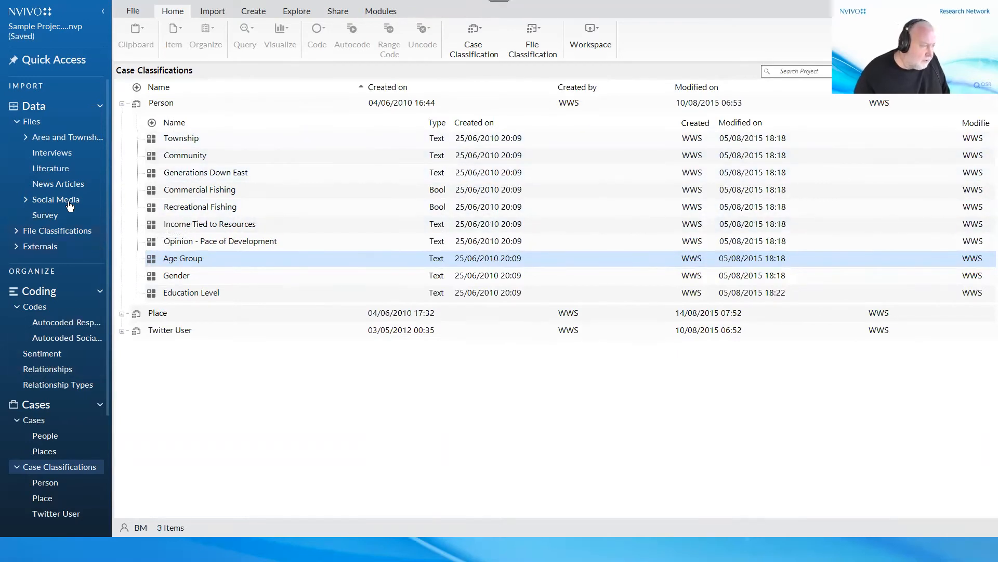
- Run a text search query for "change" with stemmed words included
{"action": "left_click", "coordinate": [36, 306]}
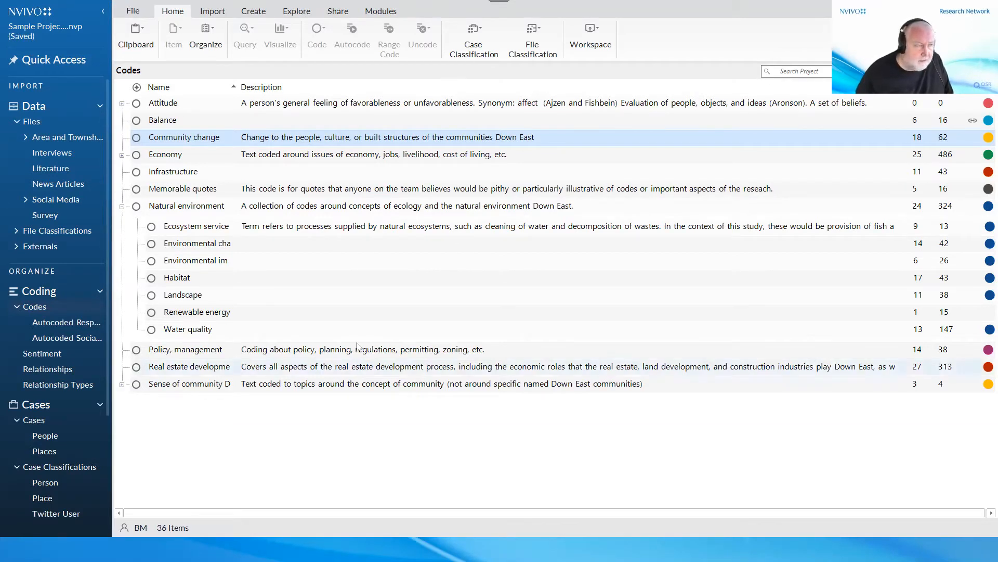
{"action": "left_click", "coordinate": [301, 15]}
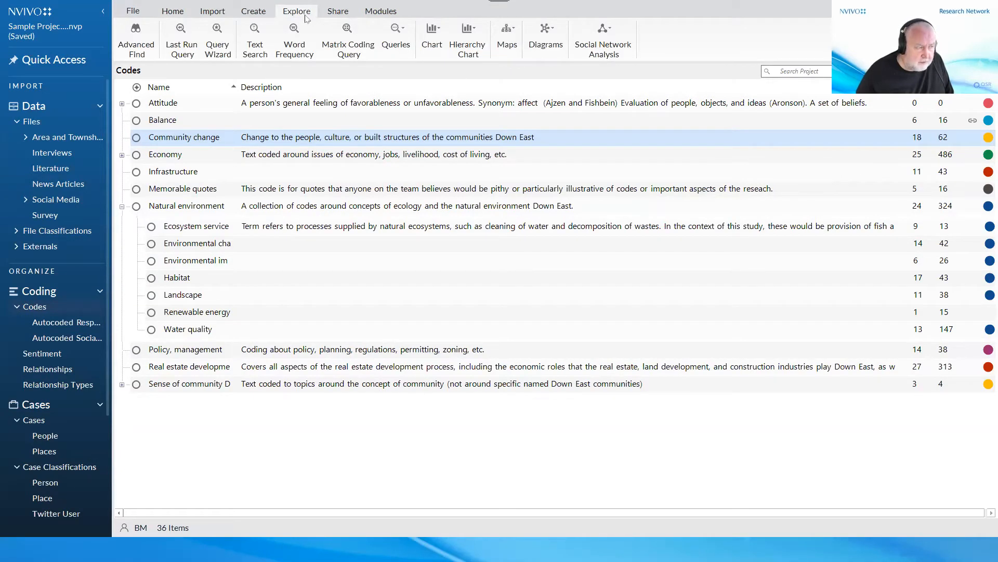
{"action": "left_click", "coordinate": [252, 46]}
{"action": "left_click", "coordinate": [476, 142]}
{"action": "type", "text": "change"}
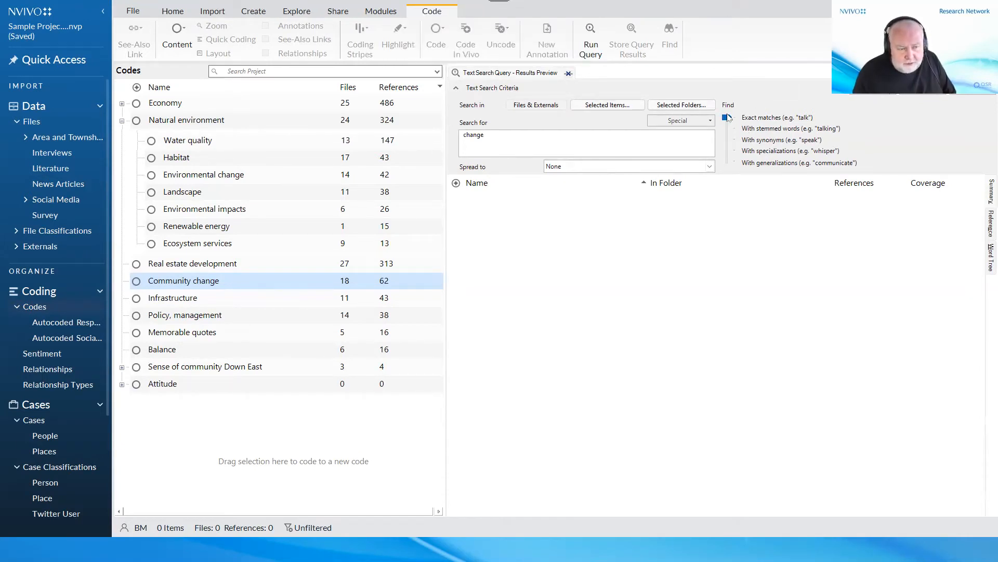
{"action": "left_click_drag", "start_coordinate": [727, 120], "coordinate": [727, 129]}
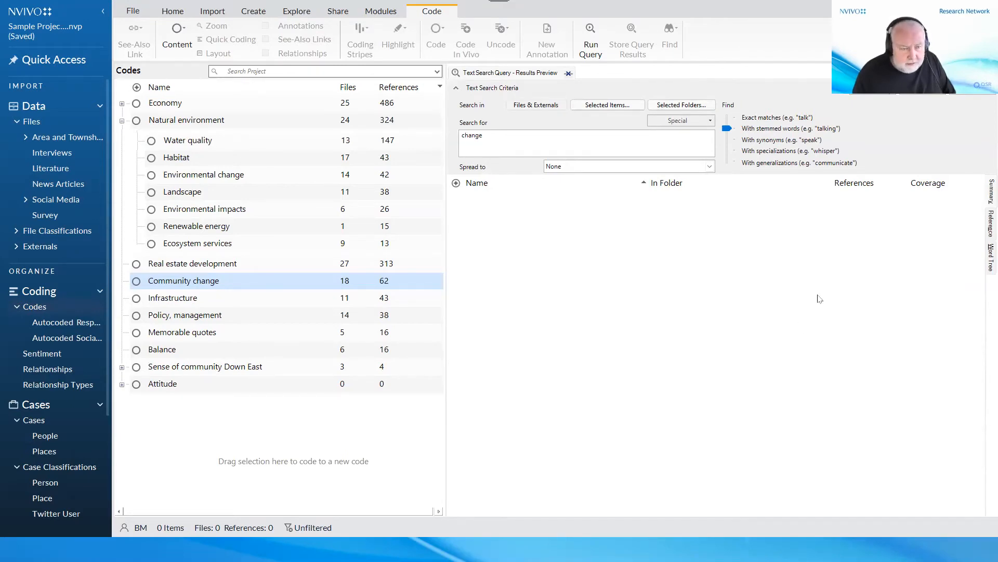
{"action": "left_click", "coordinate": [866, 93]}
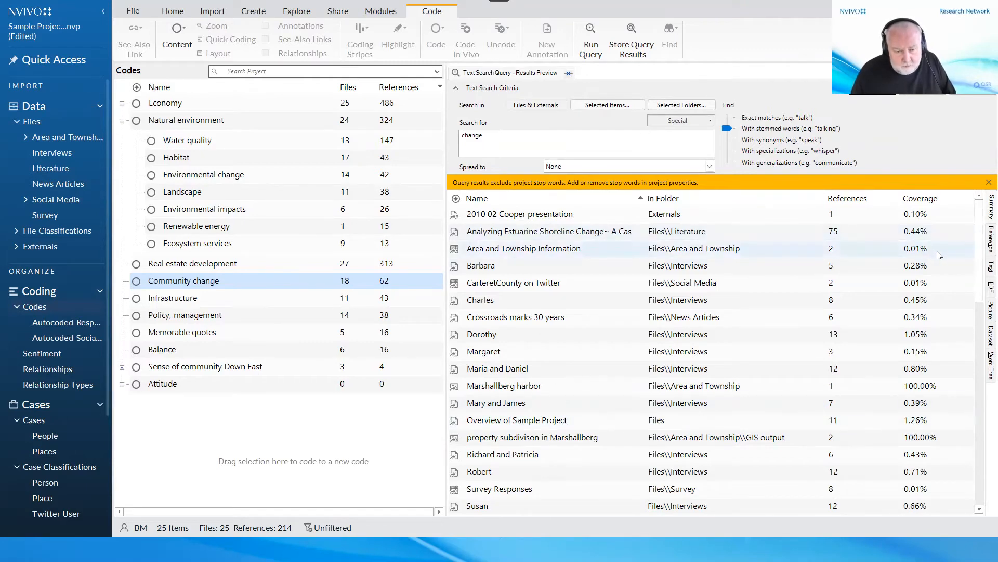
- Examine the branches around "change" in the text search's word tree, and close the query results
{"action": "left_click", "coordinate": [988, 367]}
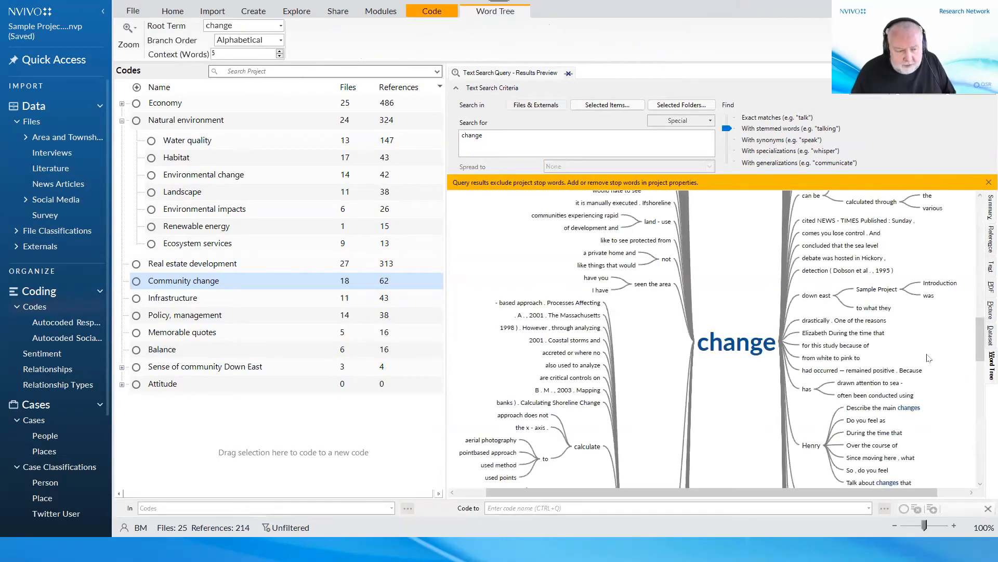
{"action": "scroll", "coordinate": [911, 328], "scroll_direction": "down", "scroll_amount": 3}
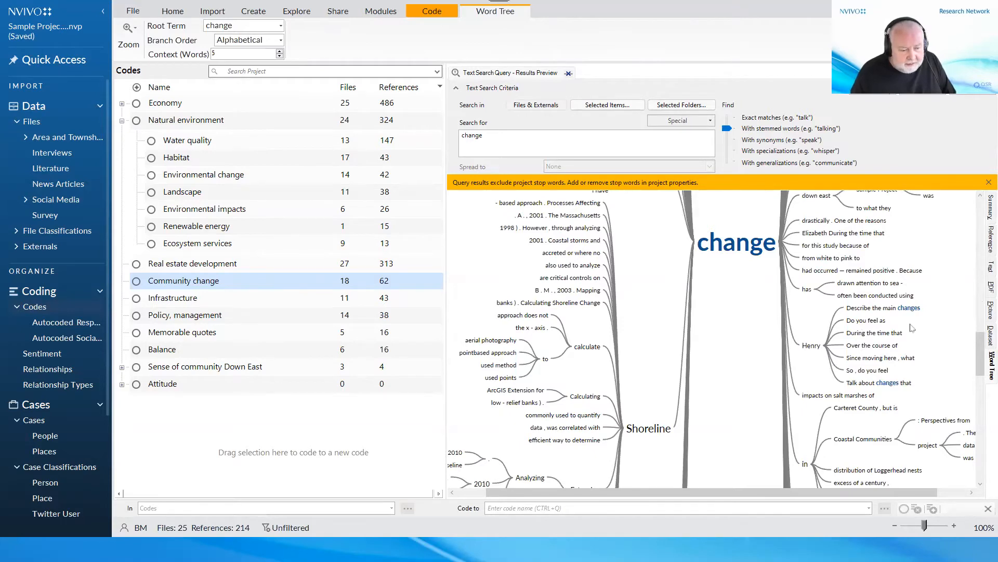
{"action": "scroll", "coordinate": [910, 328], "scroll_direction": "down", "scroll_amount": 6}
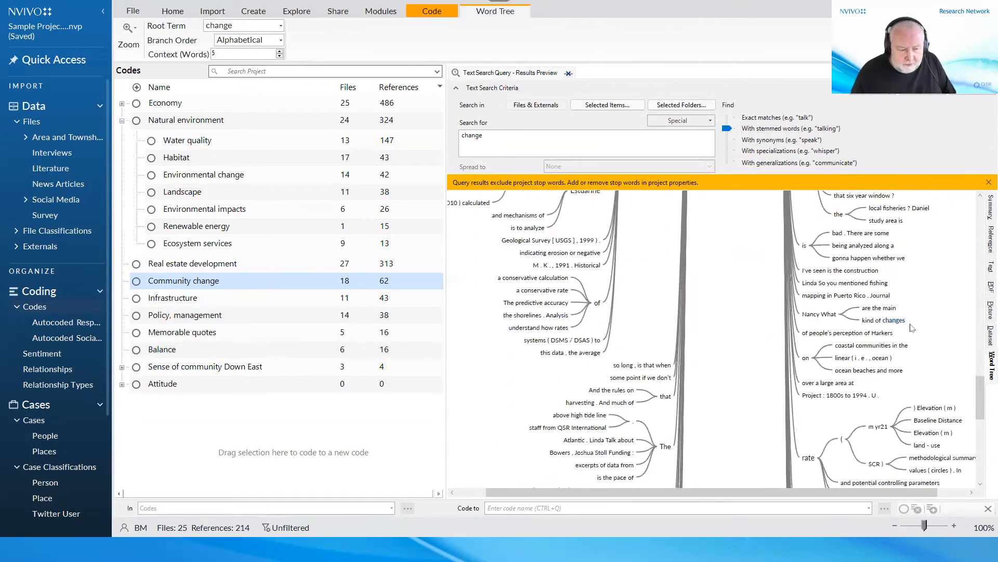
{"action": "scroll", "coordinate": [912, 327], "scroll_direction": "up", "scroll_amount": 7}
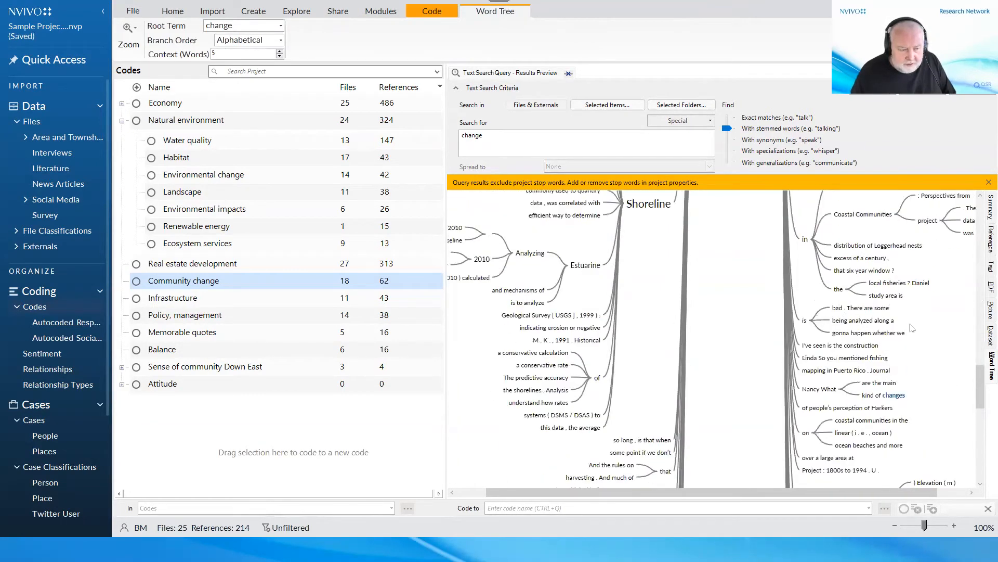
{"action": "scroll", "coordinate": [910, 327], "scroll_direction": "up", "scroll_amount": 8}
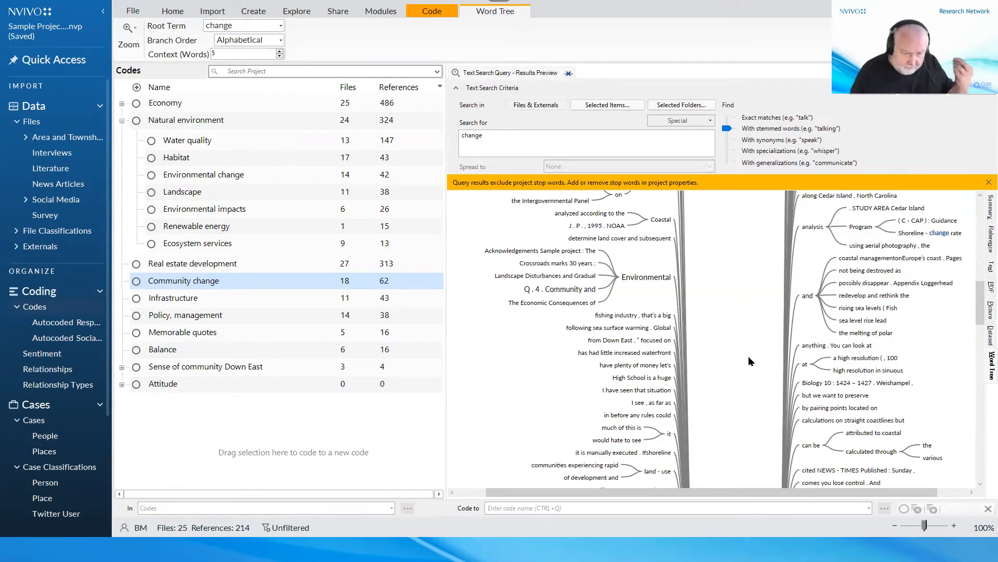
{"action": "scroll", "coordinate": [734, 315], "scroll_direction": "up", "scroll_amount": 3}
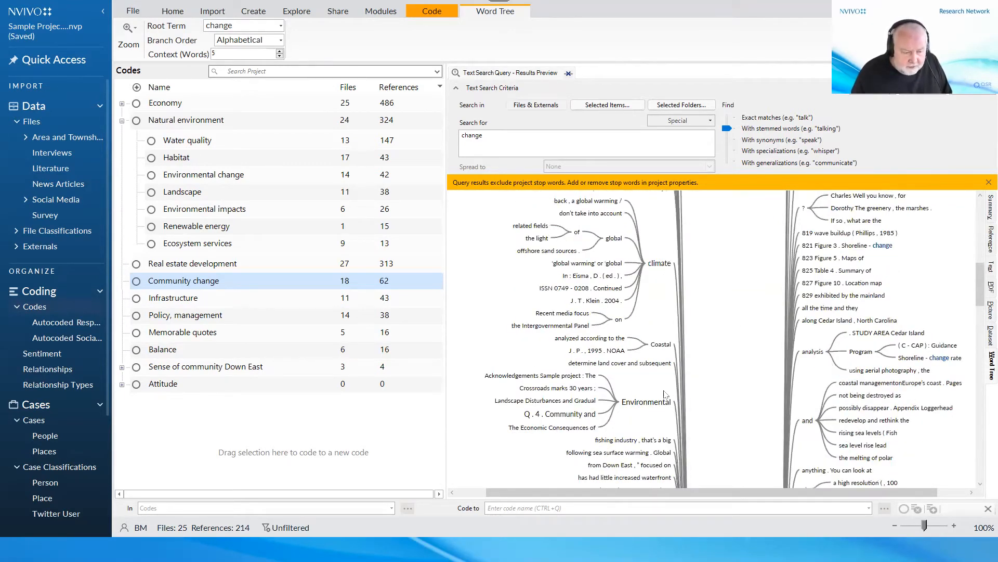
{"action": "scroll", "coordinate": [718, 346], "scroll_direction": "down", "scroll_amount": 5}
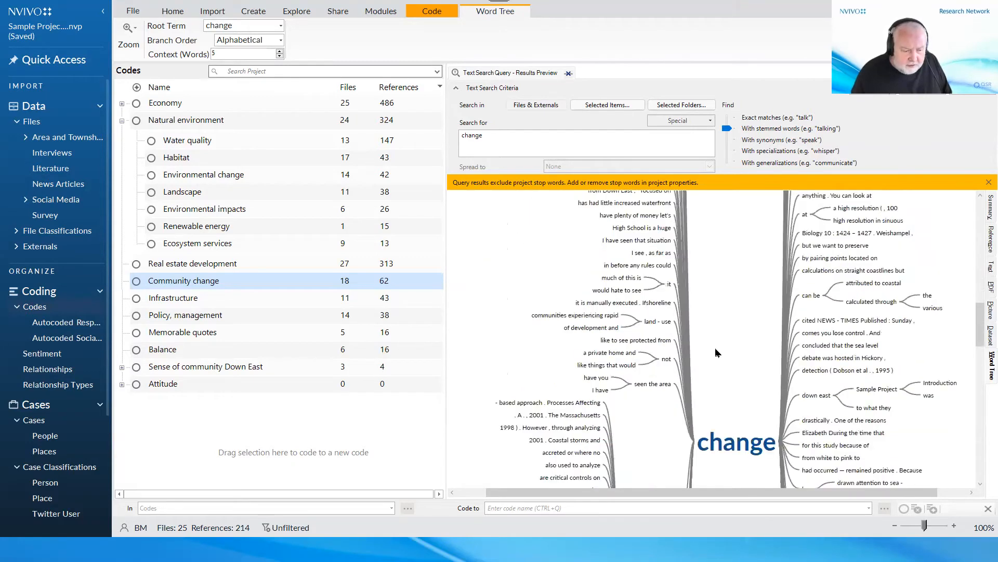
{"action": "scroll", "coordinate": [718, 352], "scroll_direction": "down", "scroll_amount": 4}
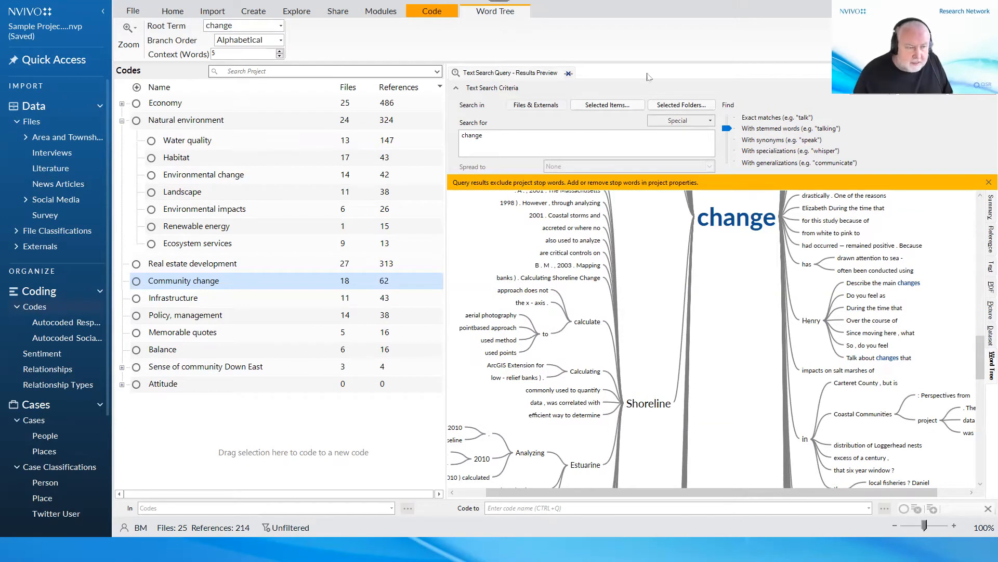
{"action": "left_click", "coordinate": [568, 74]}
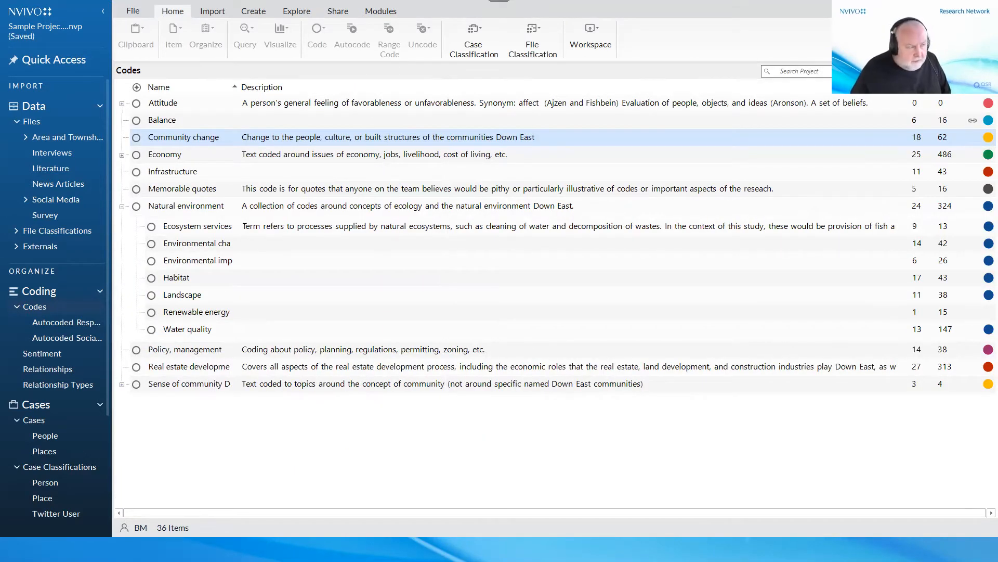
- Create a comparison diagram of the Jobs and cost of living and Tourism codes under Economy
{"action": "left_click", "coordinate": [295, 10]}
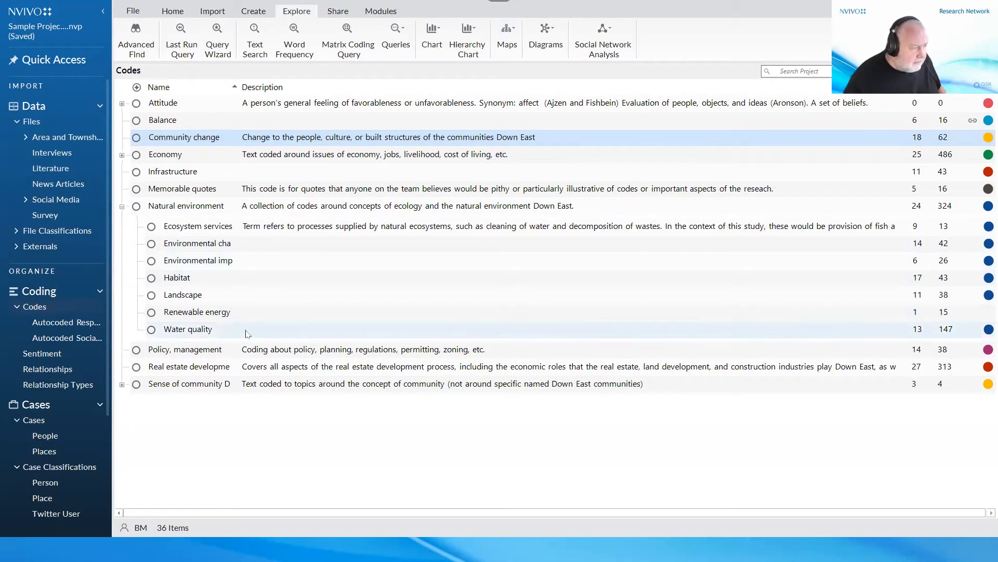
{"action": "left_click", "coordinate": [122, 155]}
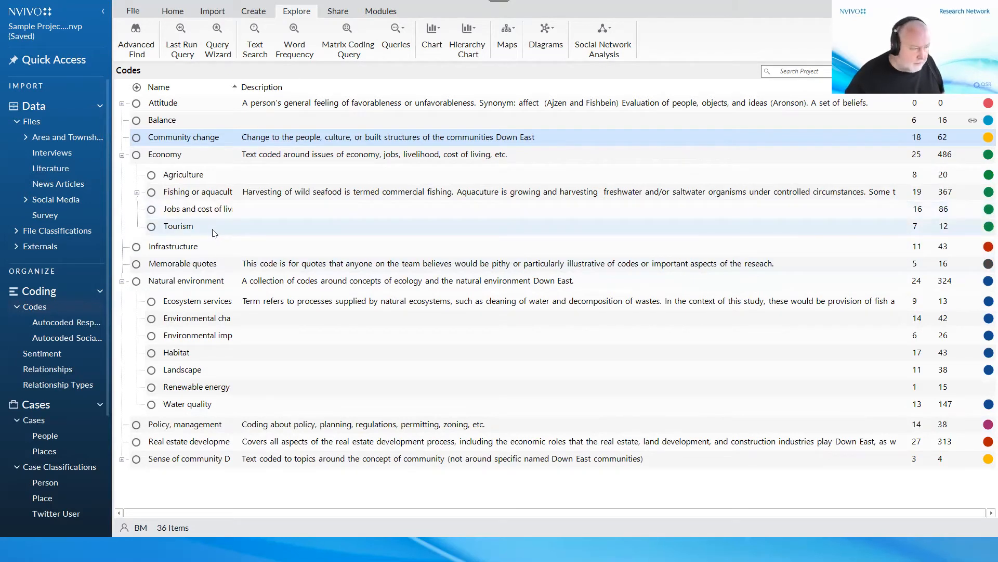
{"action": "left_click", "coordinate": [201, 211]}
{"action": "left_click", "coordinate": [212, 231], "text": "ctrl"}
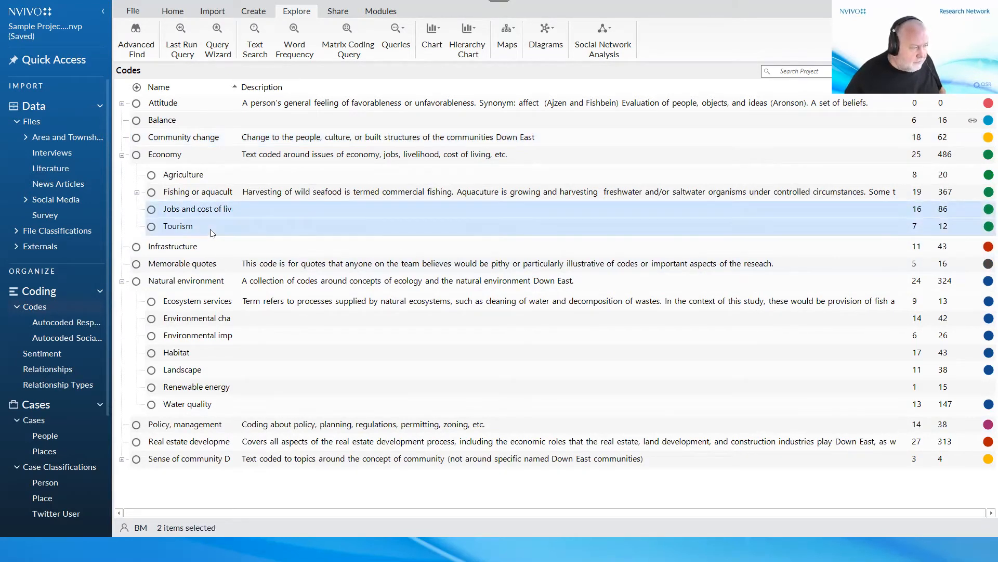
{"action": "right_click", "coordinate": [270, 210]}
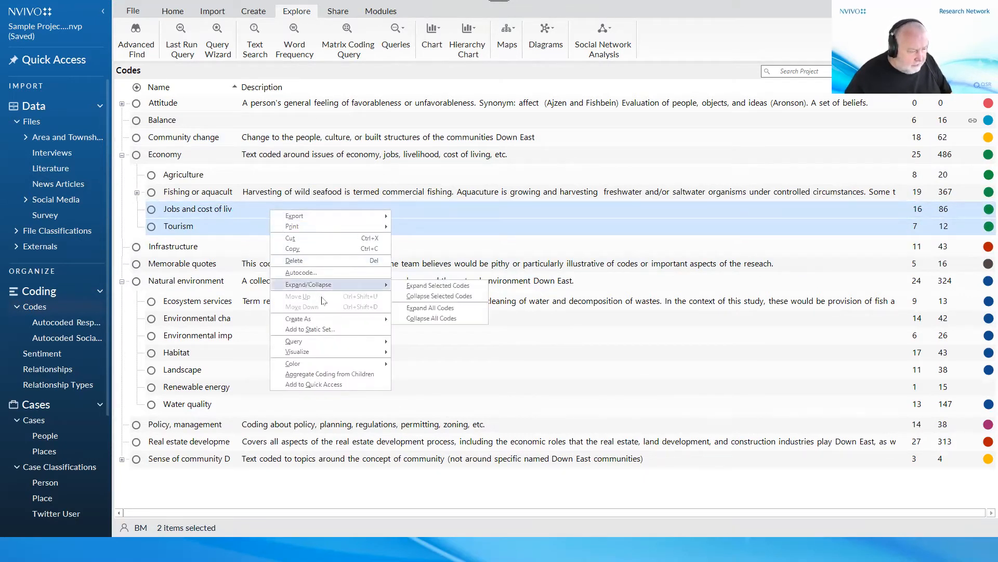
{"action": "mouse_move", "coordinate": [341, 353]}
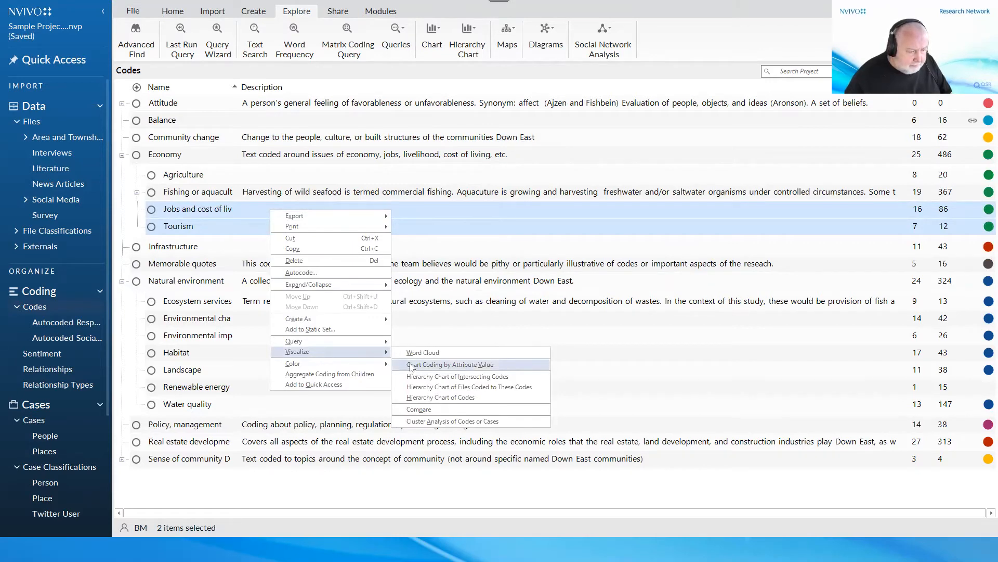
{"action": "left_click", "coordinate": [419, 410]}
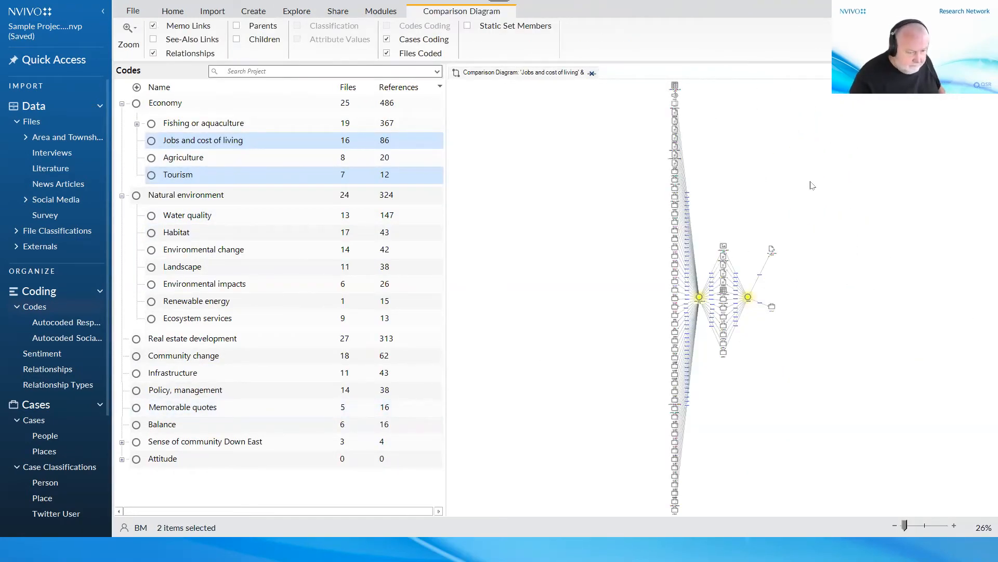
- Hide the coded files in the comparison diagram and inspect the cases linked to the two codes
{"action": "scroll", "coordinate": [813, 185], "scroll_direction": "up", "scroll_amount": 4}
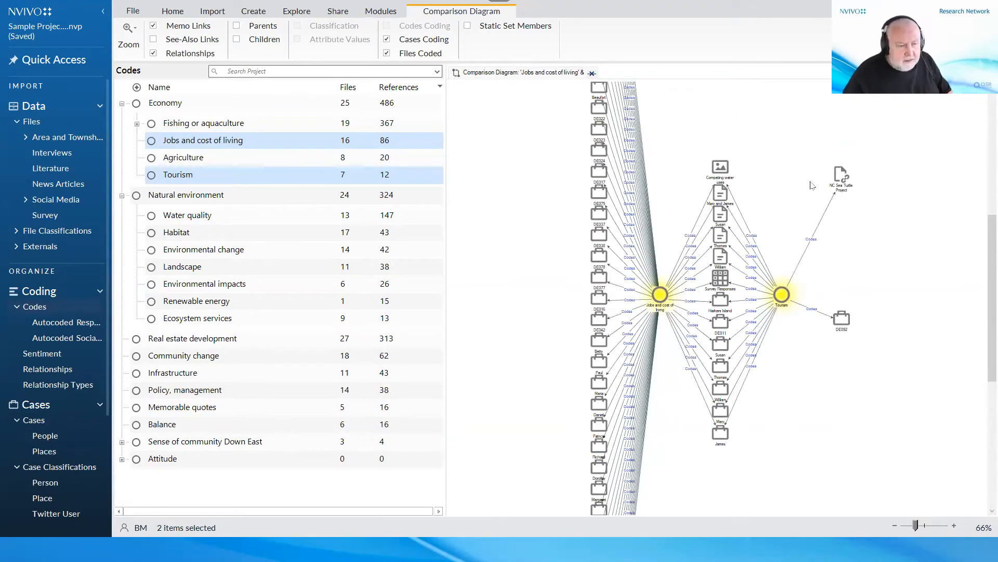
{"action": "left_click", "coordinate": [422, 56]}
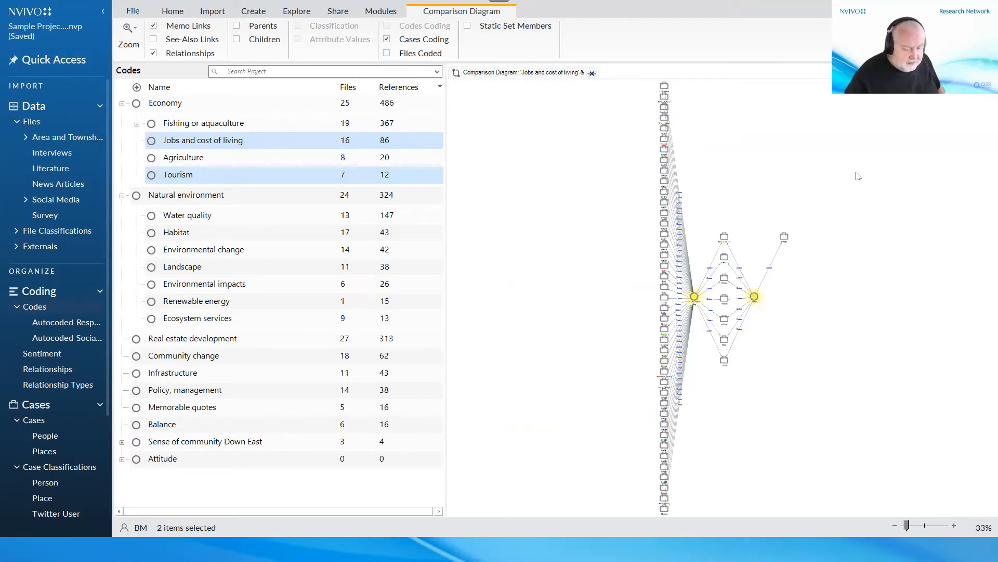
{"action": "scroll", "coordinate": [858, 176], "scroll_direction": "up", "scroll_amount": 4}
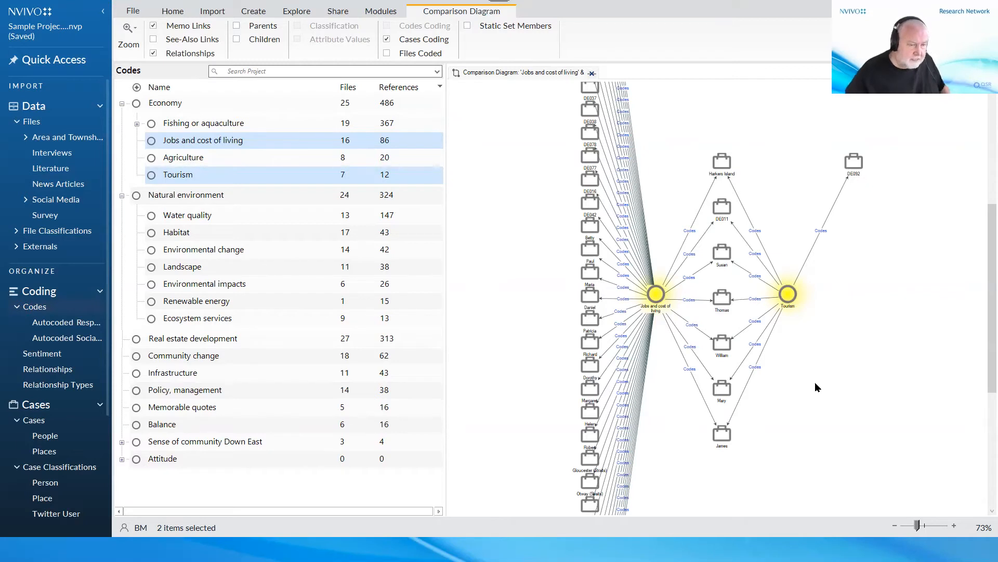
- Create a comparison diagram of the Fishing or aquaculture and Jobs and cost of living codes under Economy
{"action": "left_click", "coordinate": [152, 141]}
{"action": "left_click", "coordinate": [151, 125], "text": "ctrl"}
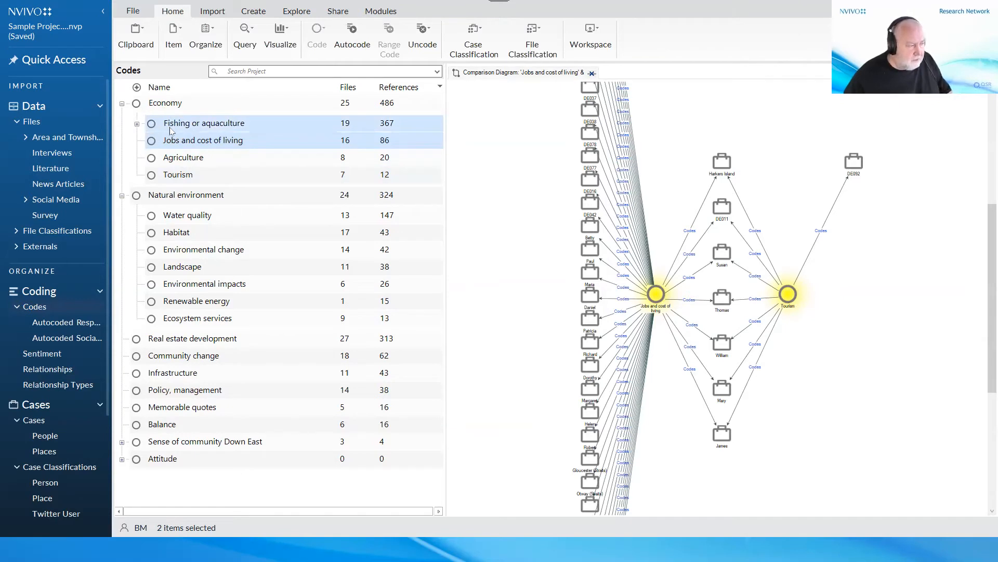
{"action": "right_click", "coordinate": [170, 131]}
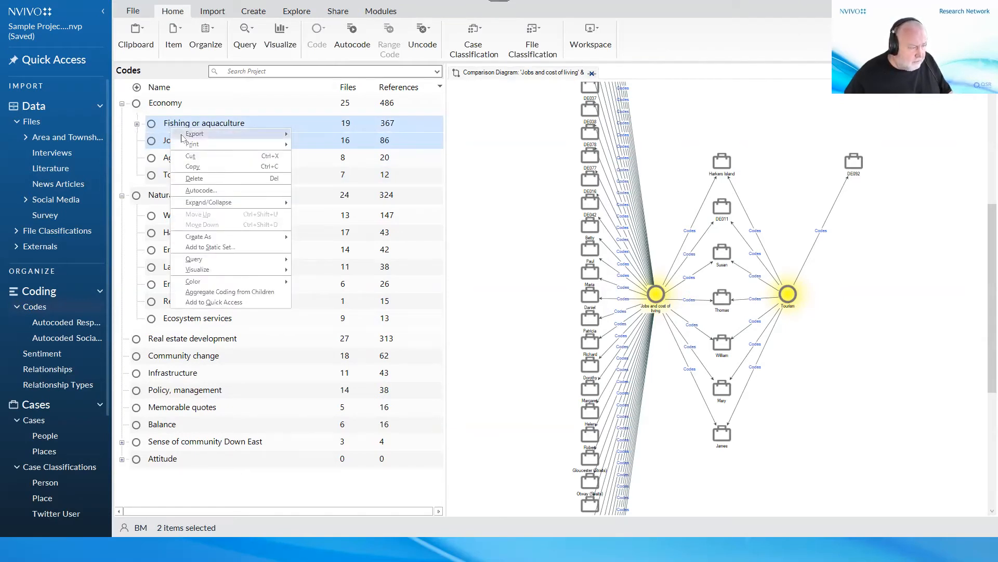
{"action": "mouse_move", "coordinate": [231, 270]}
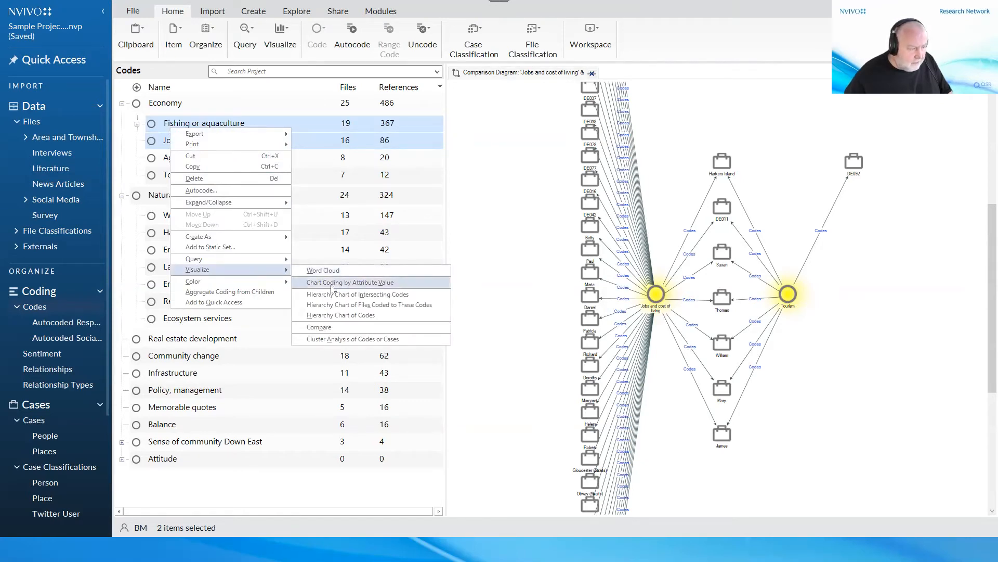
{"action": "left_click", "coordinate": [319, 327]}
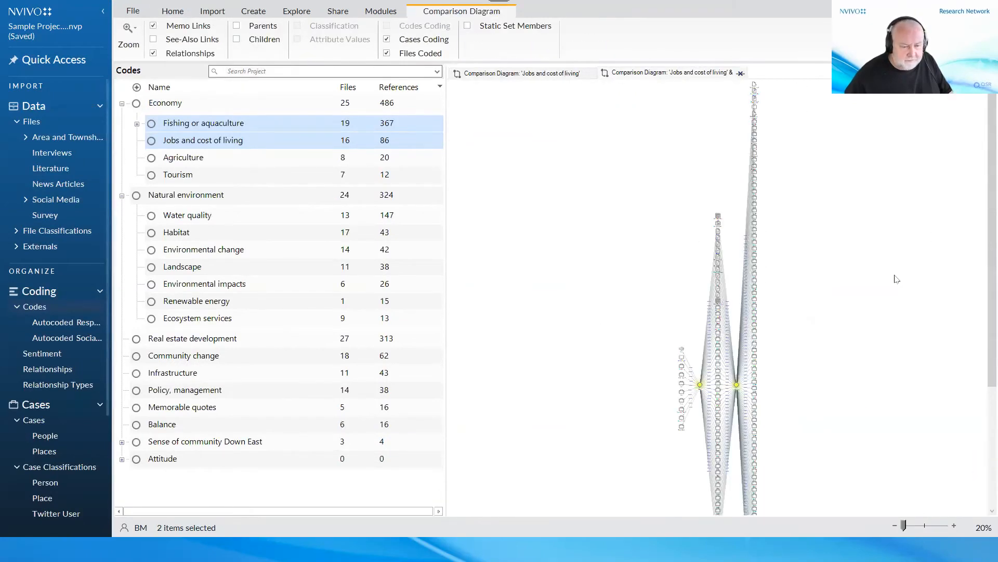
- Examine the shared and separate items in the new comparison diagram, and close both comparison diagrams
{"action": "scroll", "coordinate": [894, 280], "scroll_direction": "up", "scroll_amount": 7}
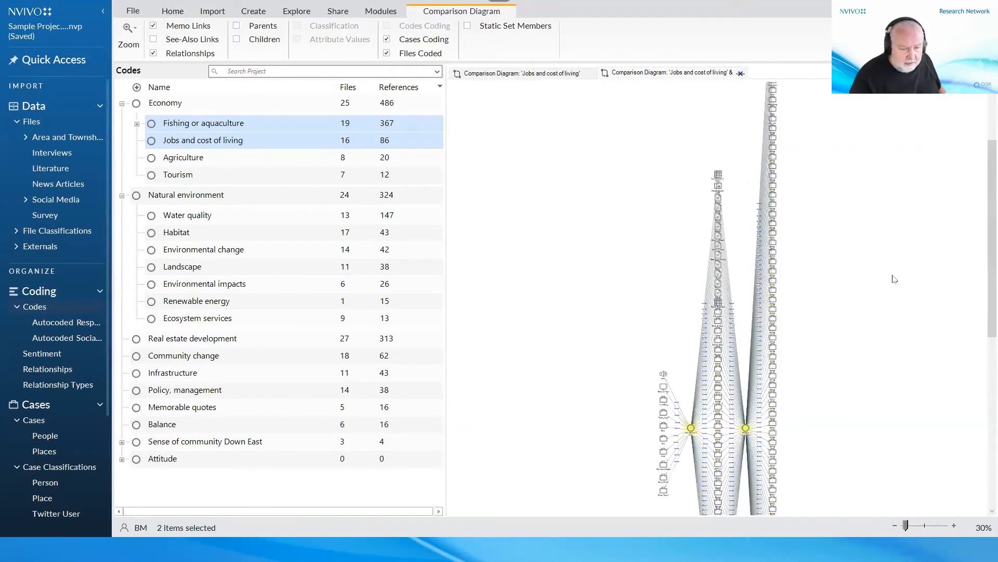
{"action": "scroll", "coordinate": [894, 279], "scroll_direction": "down", "scroll_amount": 6}
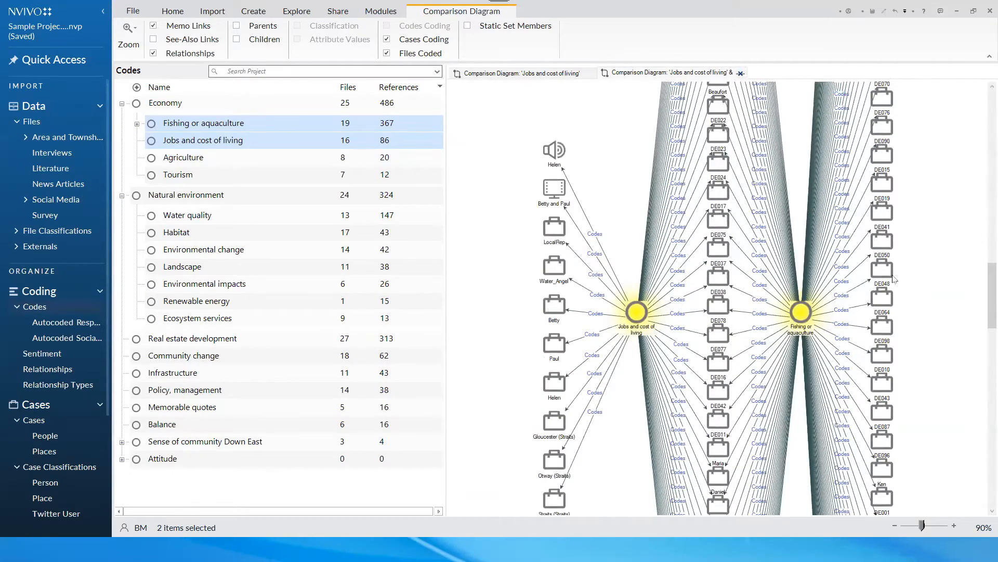
{"action": "scroll", "coordinate": [895, 279], "scroll_direction": "down", "scroll_amount": 2}
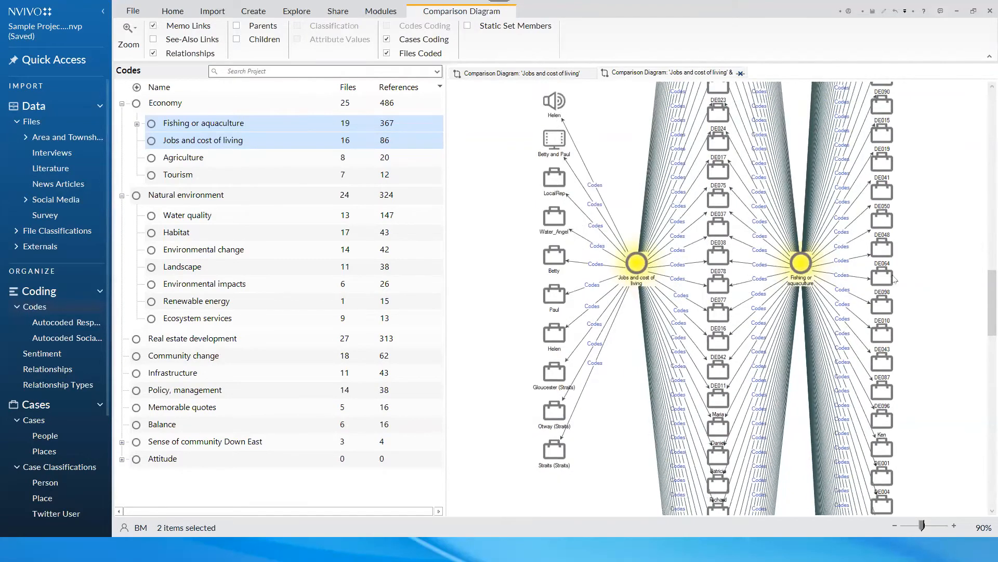
{"action": "scroll", "coordinate": [894, 279], "scroll_direction": "up", "scroll_amount": 2}
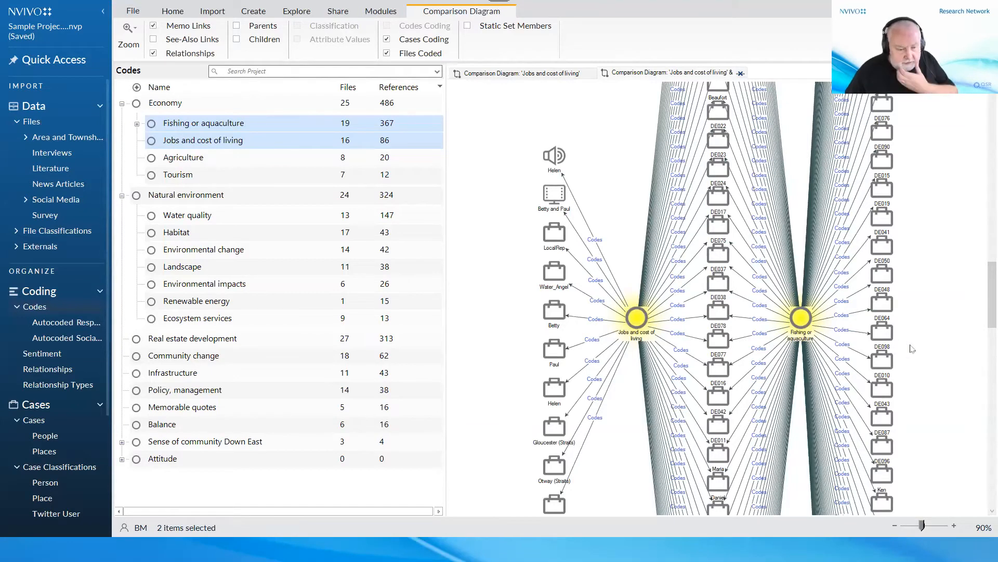
{"action": "scroll", "coordinate": [785, 155], "scroll_direction": "down", "scroll_amount": 1}
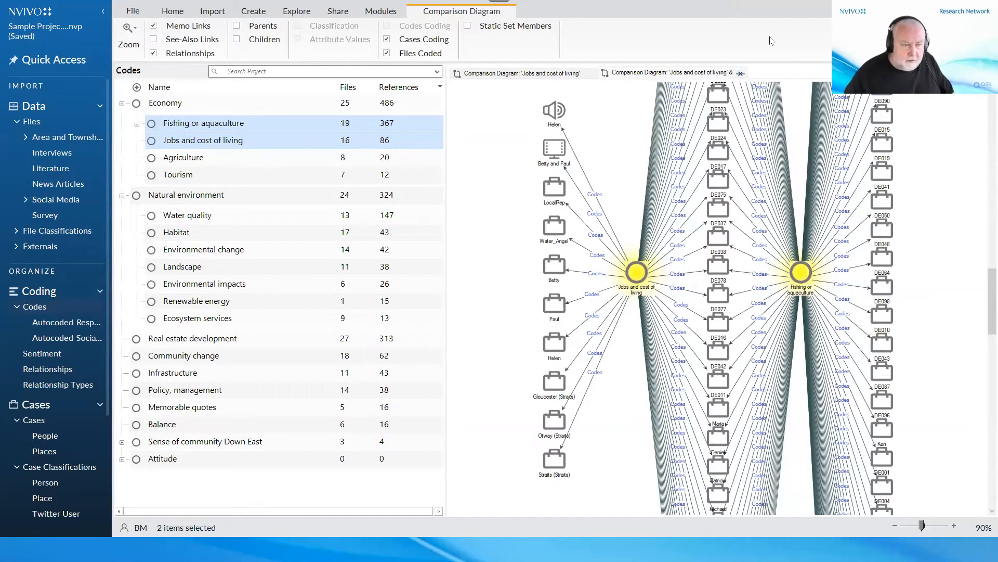
{"action": "left_click", "coordinate": [741, 73]}
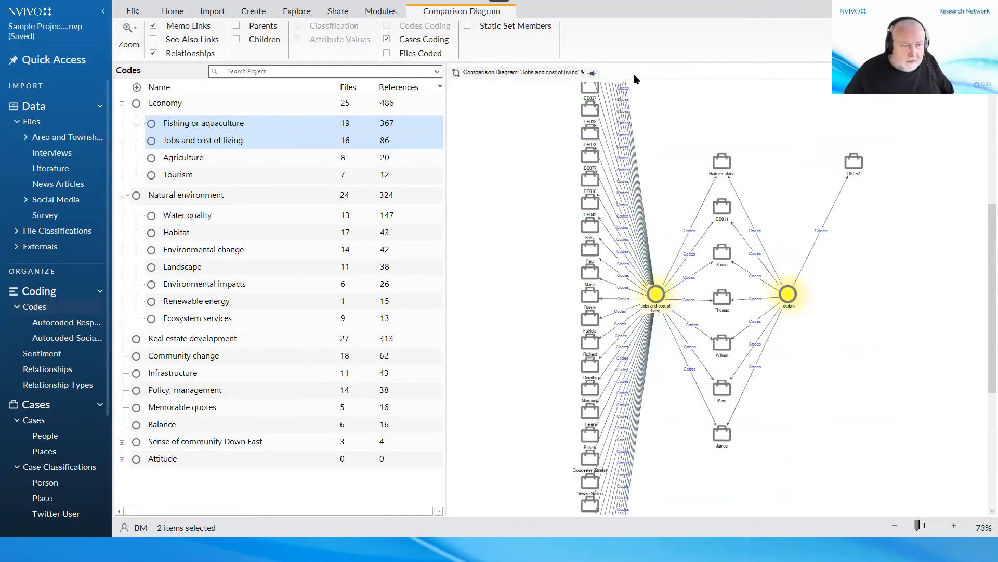
{"action": "left_click", "coordinate": [591, 73]}
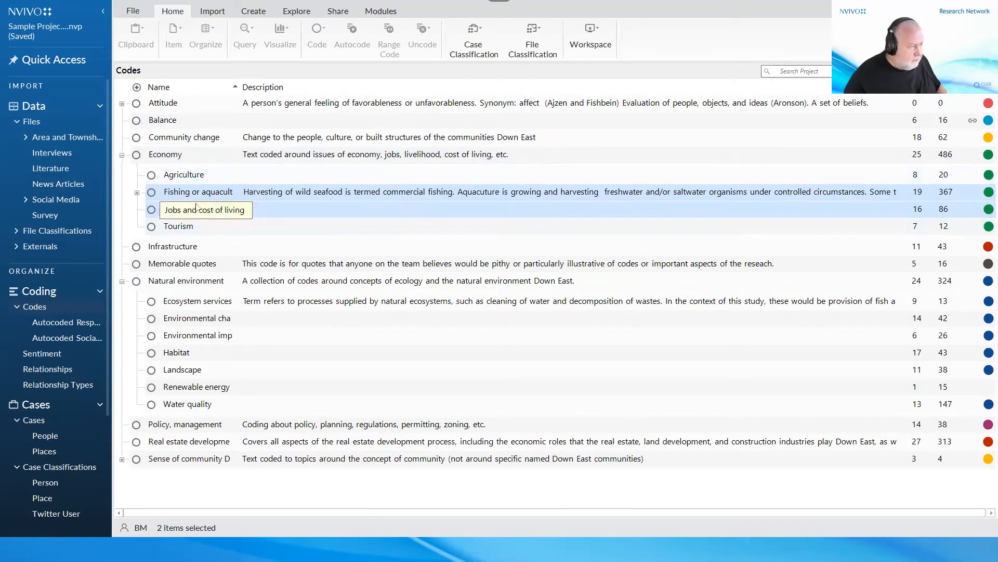
- Expand the Fishing or aquaculture code in the codes list and select the Natural environment code
{"action": "left_click", "coordinate": [40, 309]}
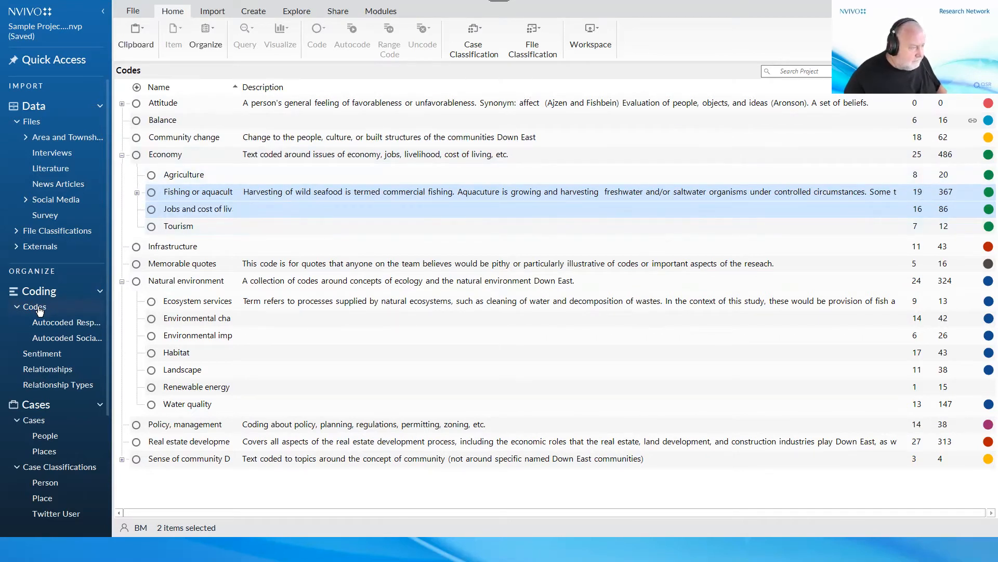
{"action": "left_click", "coordinate": [137, 192]}
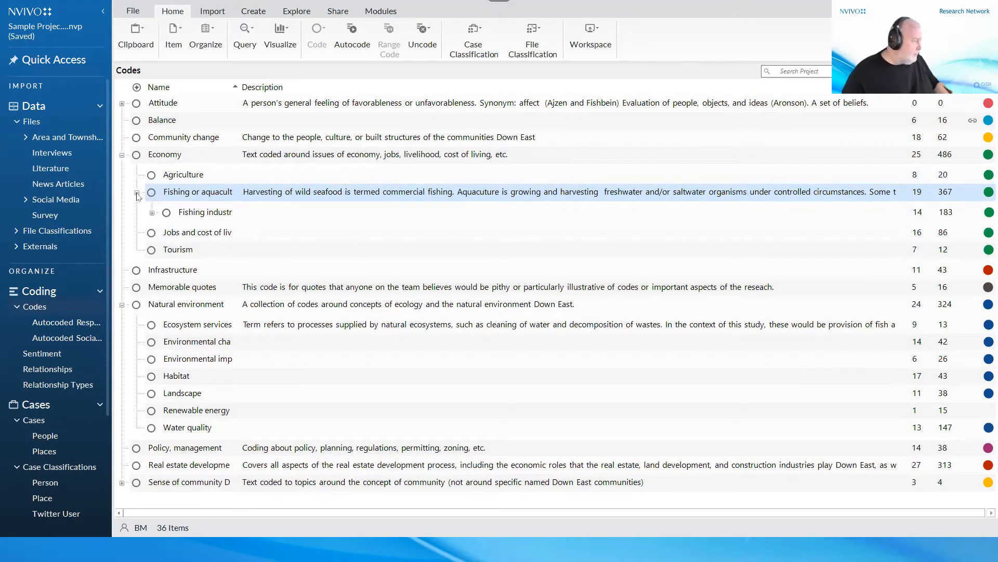
{"action": "left_click", "coordinate": [182, 307]}
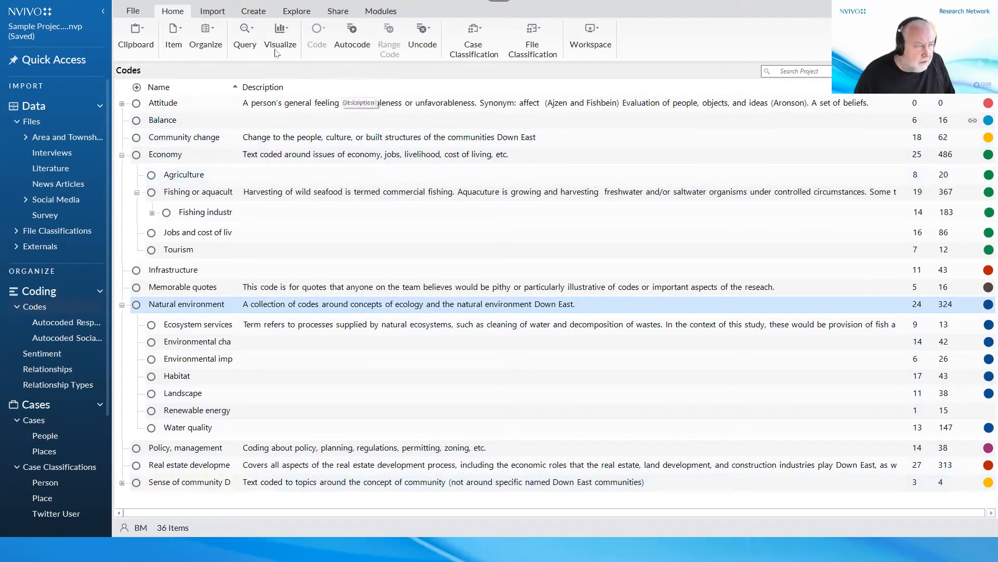
- Start a cluster analysis of codes and set it to cluster by coding similarity
{"action": "left_click", "coordinate": [298, 11]}
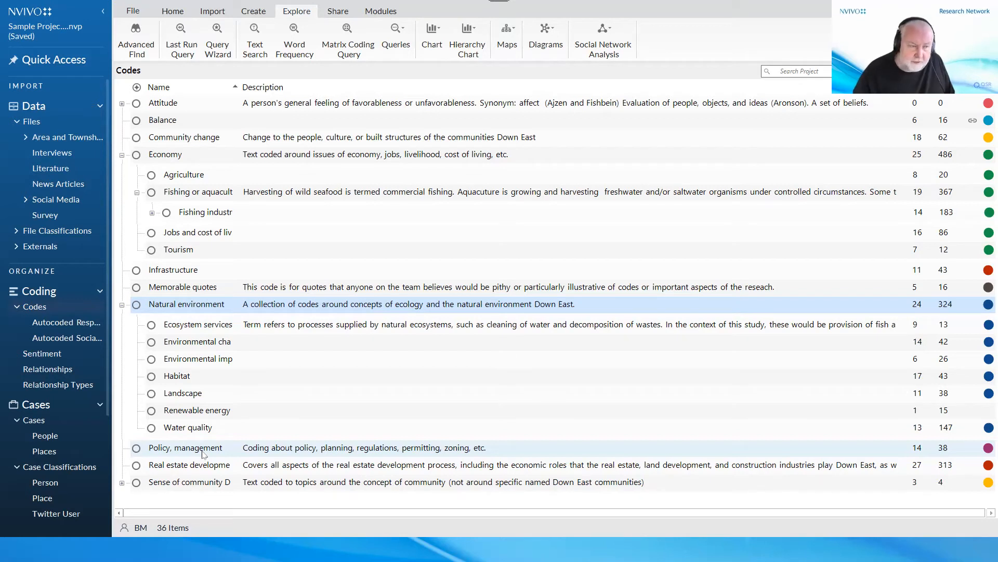
{"action": "left_click", "coordinate": [555, 48]}
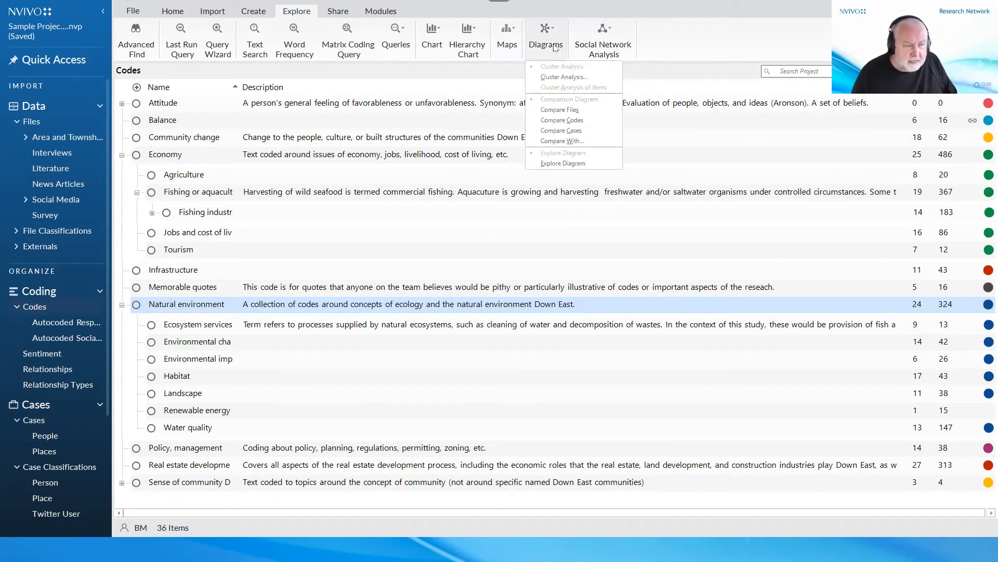
{"action": "left_click", "coordinate": [561, 78]}
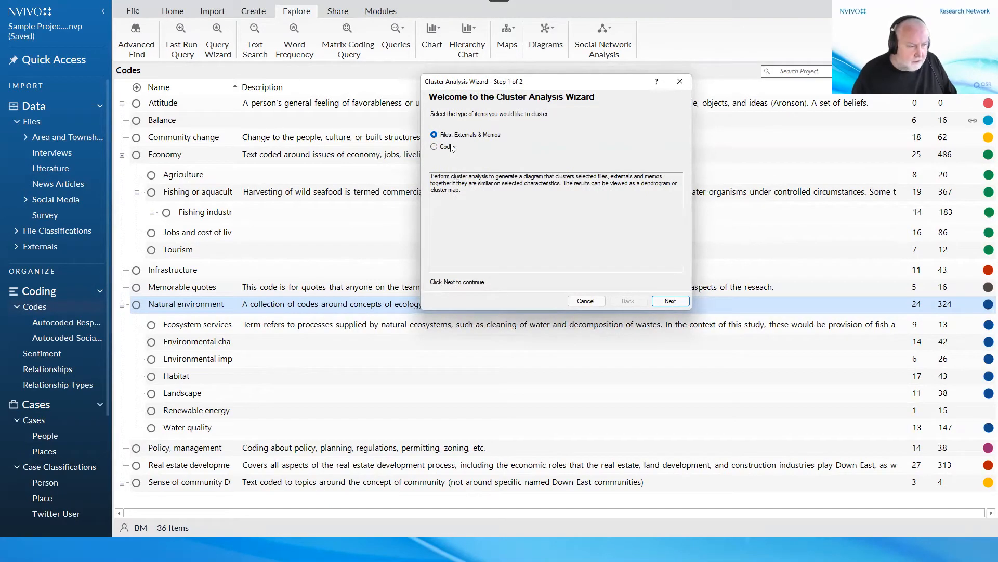
{"action": "left_click", "coordinate": [450, 148]}
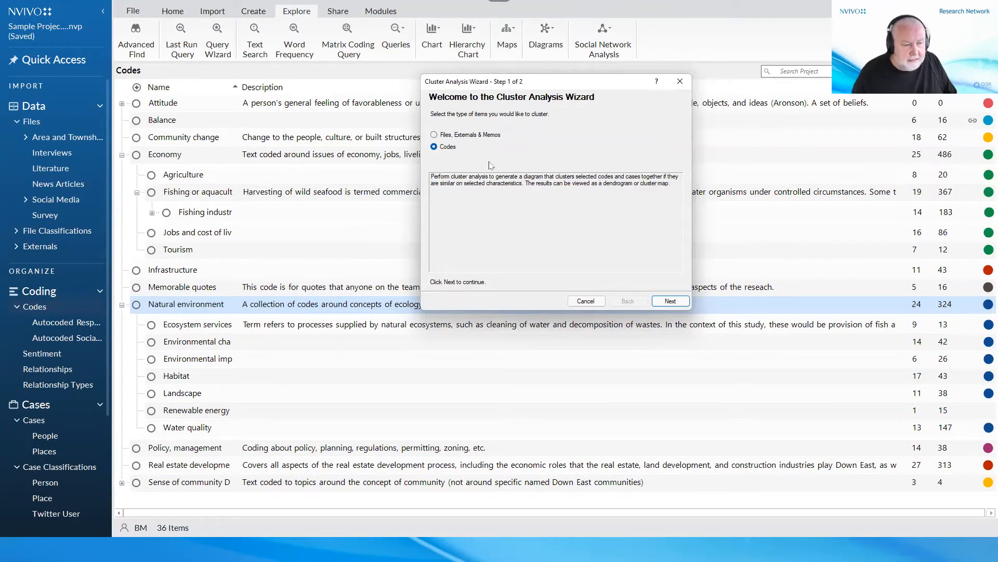
{"action": "left_click", "coordinate": [673, 300]}
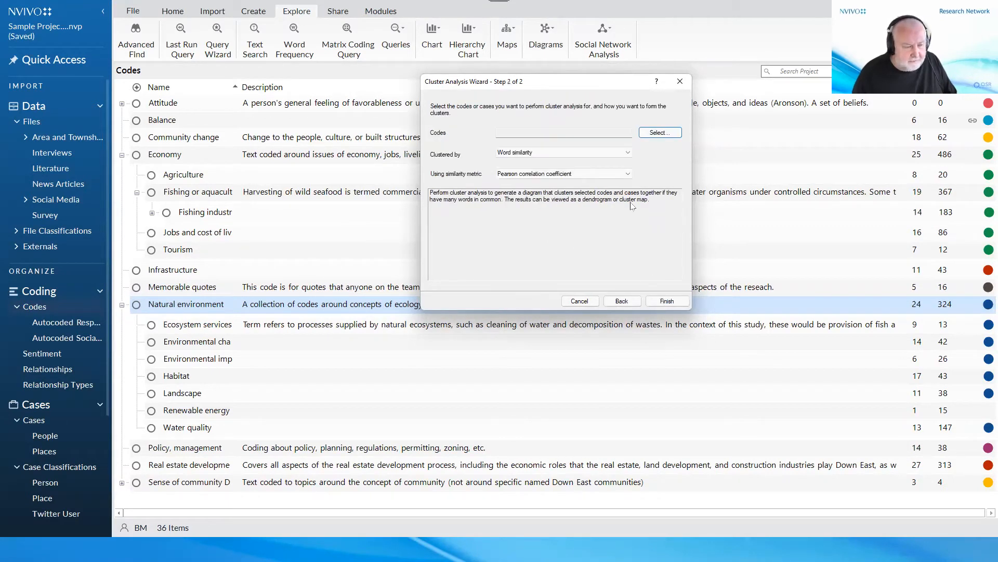
{"action": "left_click", "coordinate": [628, 154]}
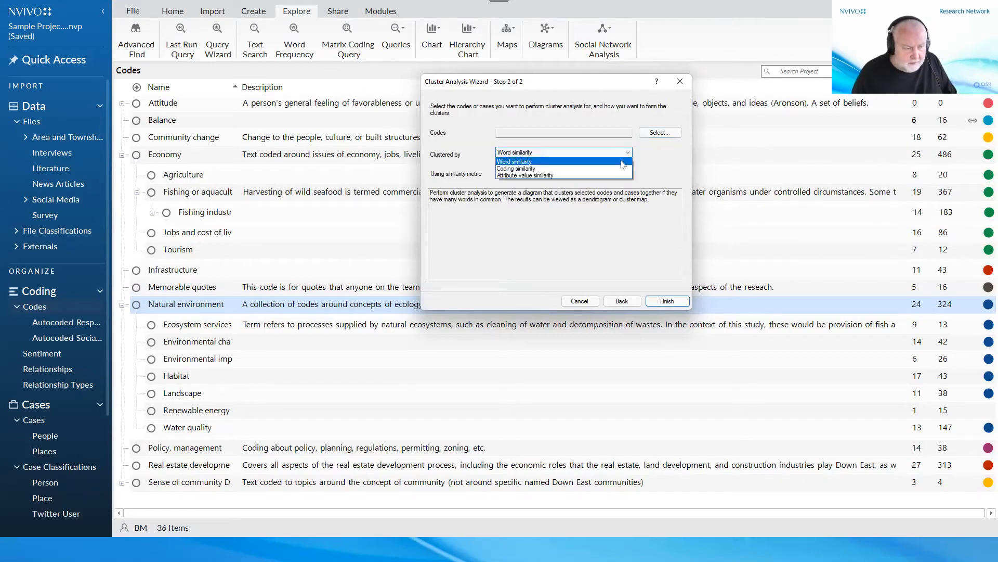
{"action": "left_click", "coordinate": [591, 170]}
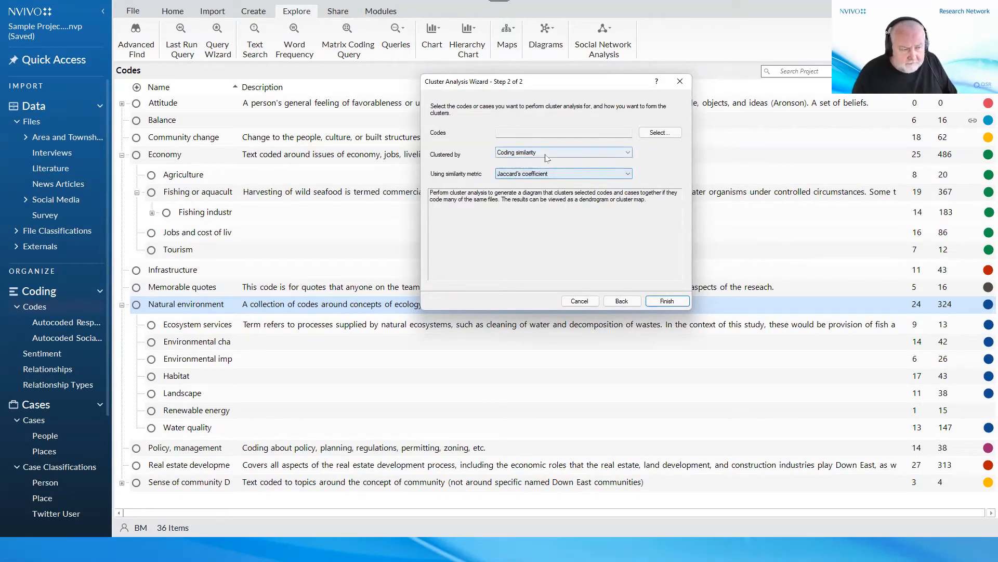
- Include all seven child codes of Natural environment, from Ecosystem services to Water quality, and generate the cluster analysis
{"action": "left_click", "coordinate": [666, 131]}
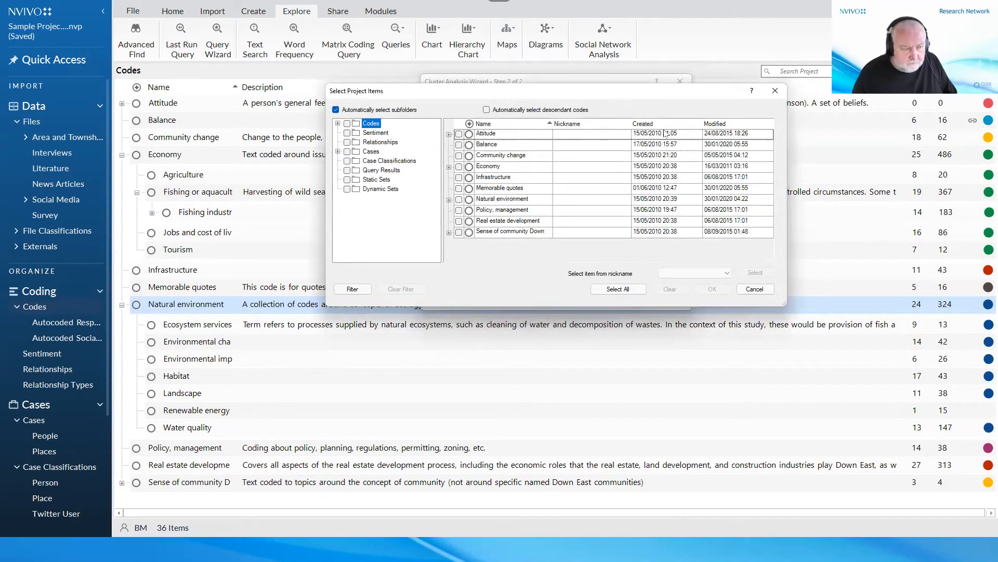
{"action": "left_click", "coordinate": [449, 200]}
{"action": "scroll", "coordinate": [597, 202], "scroll_direction": "down", "scroll_amount": 1}
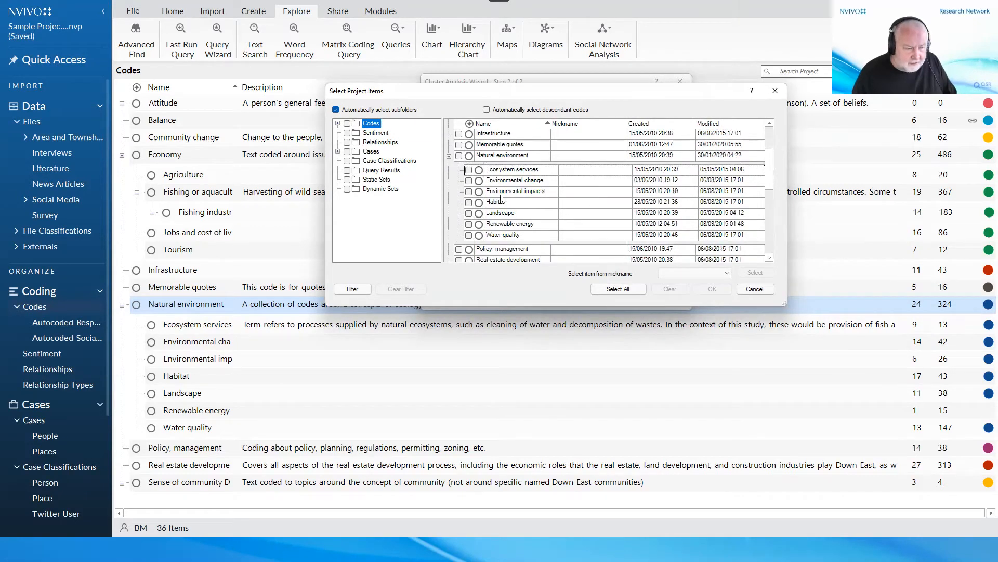
{"action": "left_click", "coordinate": [469, 170]}
{"action": "left_click", "coordinate": [468, 180]}
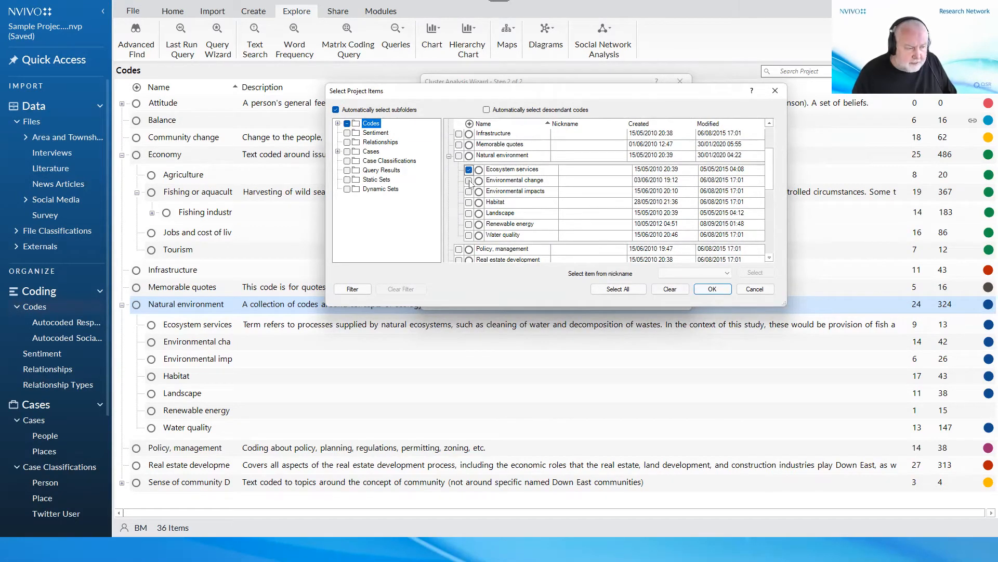
{"action": "left_click", "coordinate": [469, 192]}
{"action": "left_click", "coordinate": [469, 202]}
{"action": "left_click", "coordinate": [469, 213]}
{"action": "left_click", "coordinate": [468, 224]}
{"action": "left_click", "coordinate": [469, 236]}
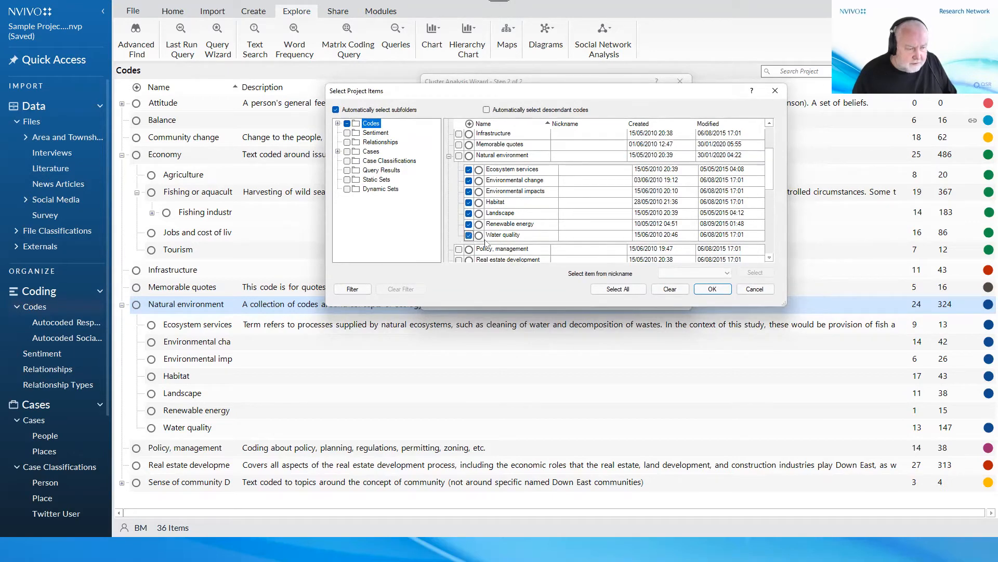
{"action": "left_click", "coordinate": [703, 287]}
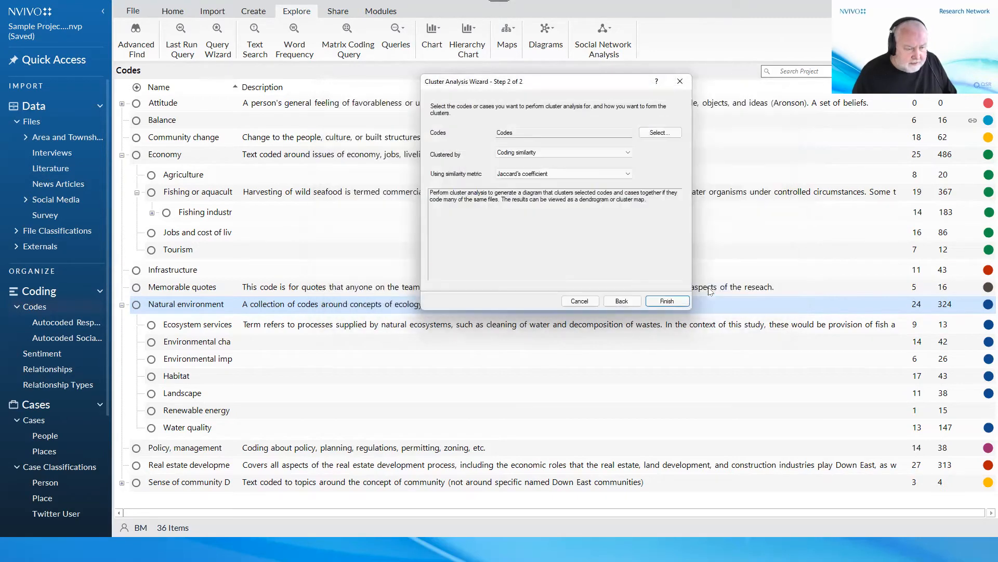
{"action": "left_click", "coordinate": [667, 301]}
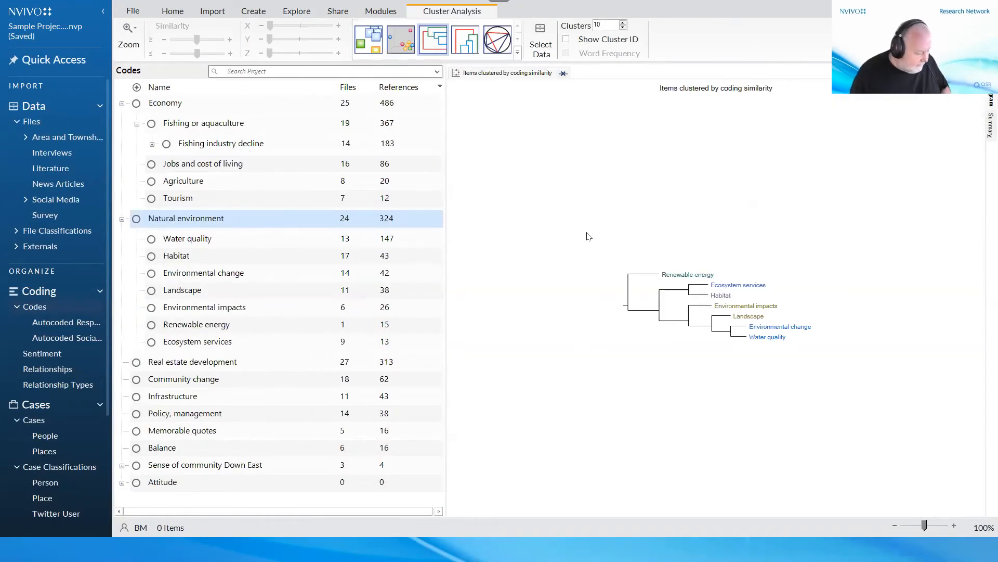
- Inspect the dendrogram, open the coded references of Environmental change from it, and return to the cluster diagram
{"action": "scroll", "coordinate": [588, 235], "scroll_direction": "up", "scroll_amount": 11}
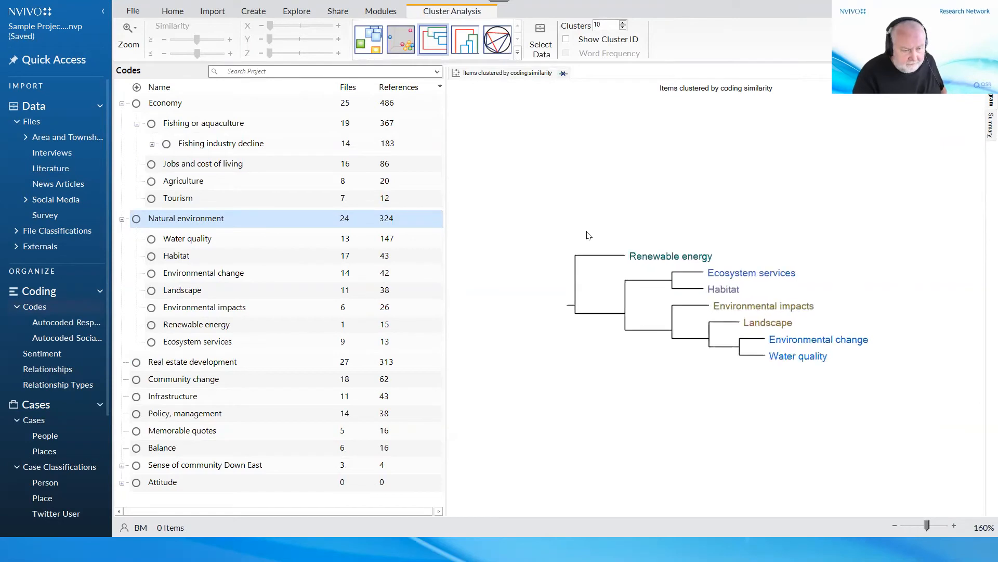
{"action": "scroll", "coordinate": [588, 235], "scroll_direction": "up", "scroll_amount": 1}
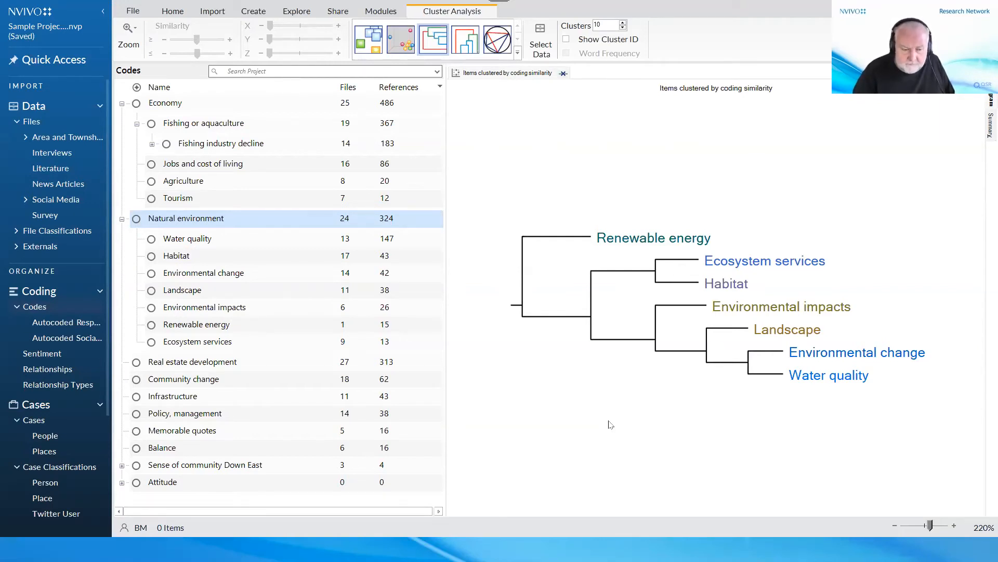
{"action": "left_click", "coordinate": [835, 356]}
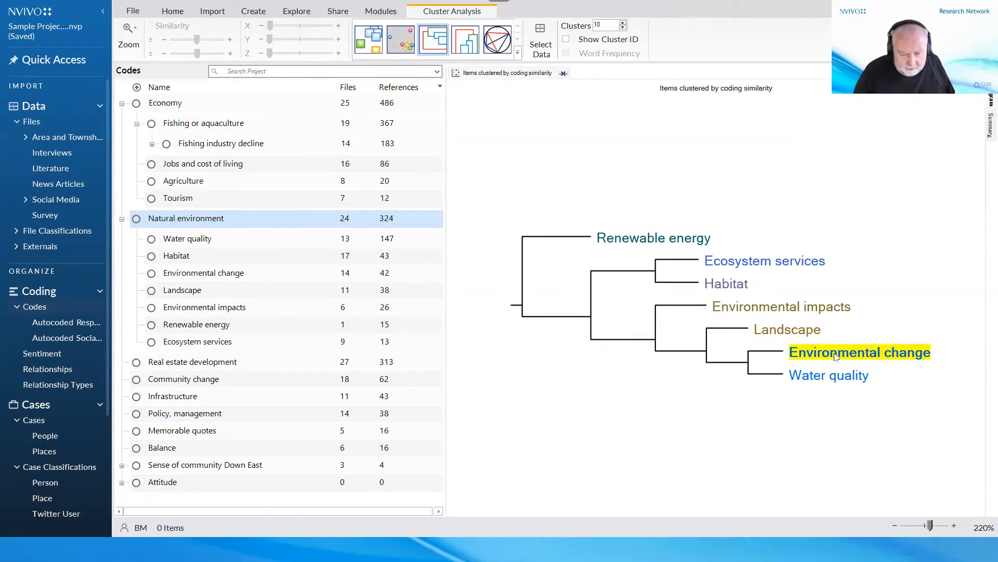
{"action": "double_click", "coordinate": [835, 355]}
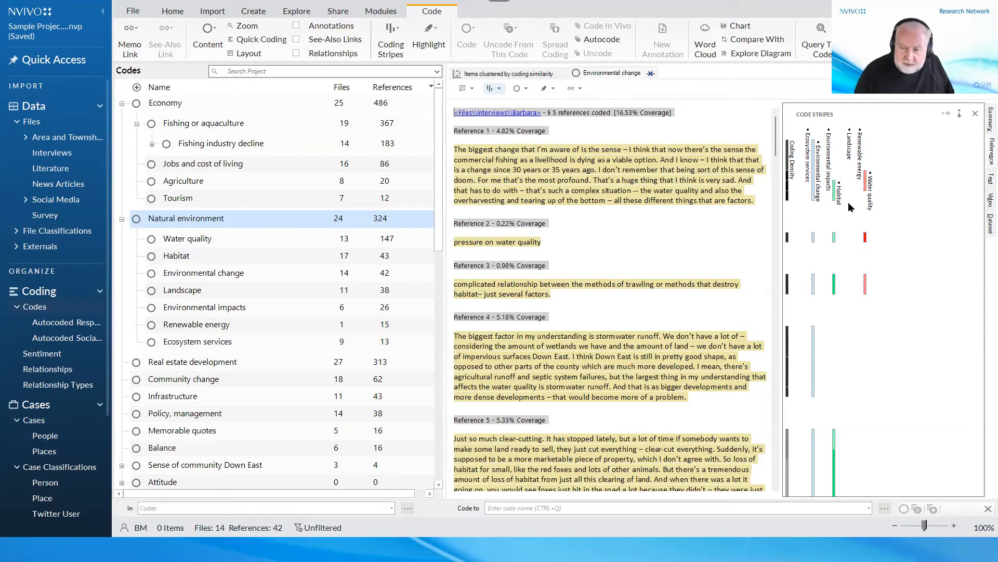
{"action": "left_click", "coordinate": [515, 78]}
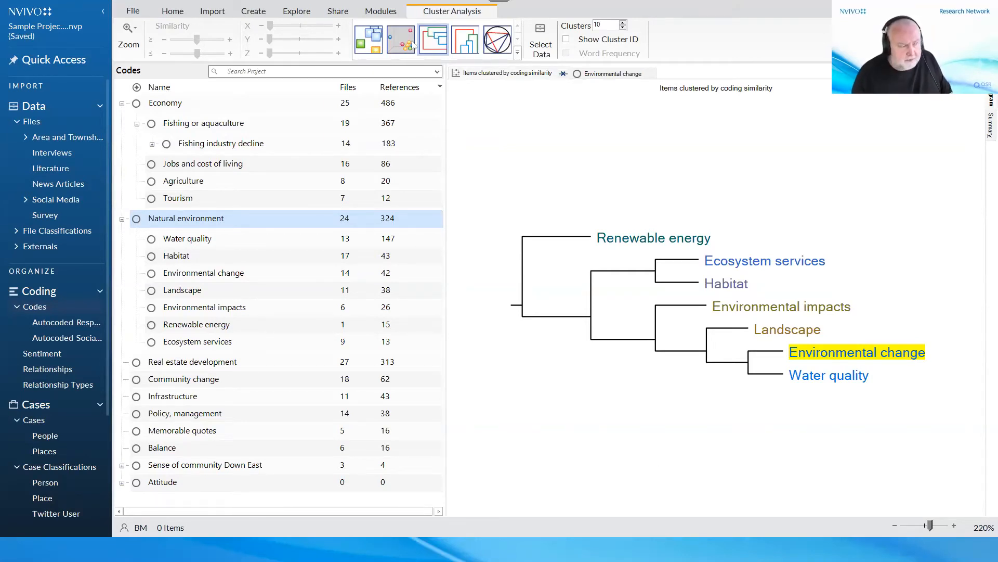
- Display the cluster analysis in turn as a cluster map, a vertical dendrogram and a circle graph
{"action": "left_click", "coordinate": [372, 45]}
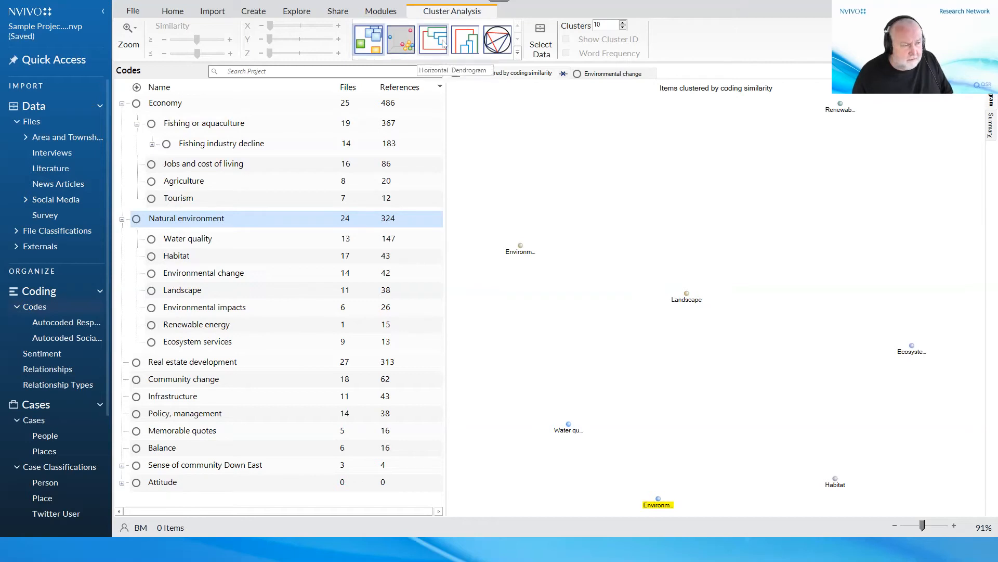
{"action": "left_click", "coordinate": [459, 44]}
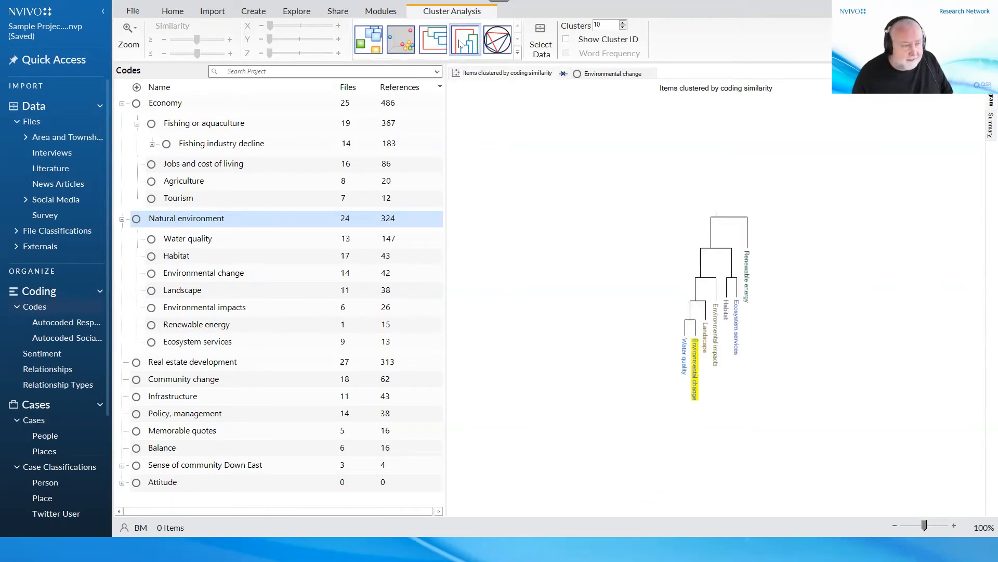
{"action": "left_click", "coordinate": [498, 39]}
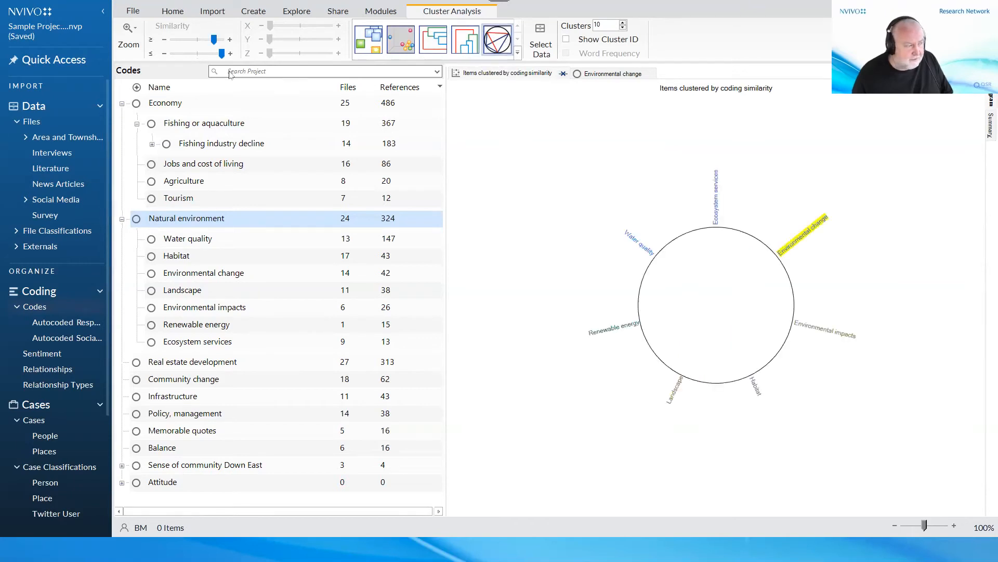
- Adjust the lower and upper similarity limits of the circle graph to draw more connecting lines between the codes
{"action": "left_click_drag", "start_coordinate": [220, 55], "coordinate": [201, 61]}
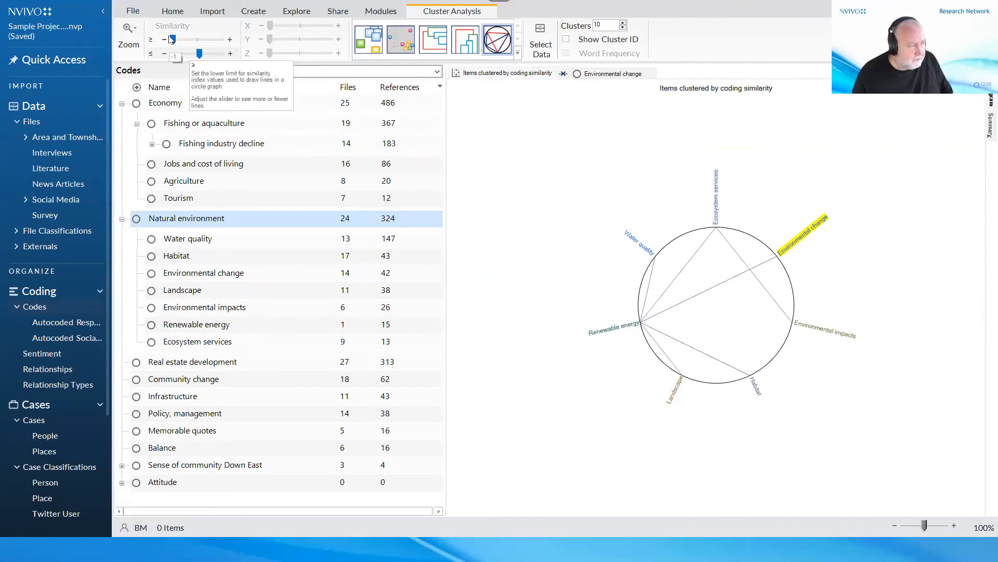
{"action": "left_click_drag", "start_coordinate": [177, 44], "coordinate": [217, 61]}
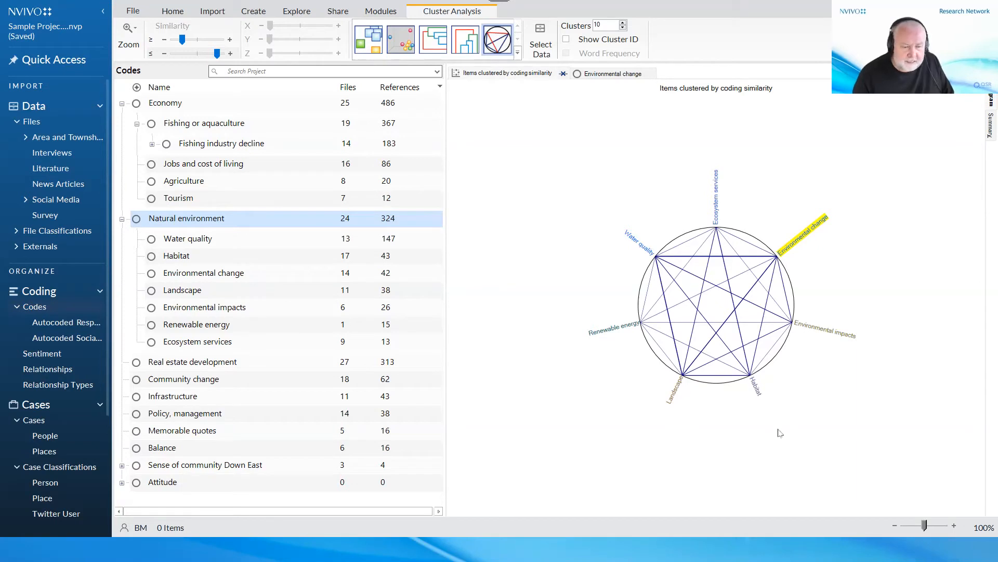
- Return the cluster analysis to the horizontal dendrogram, and close both the Environmental change references and the cluster analysis
{"action": "left_click", "coordinate": [436, 41]}
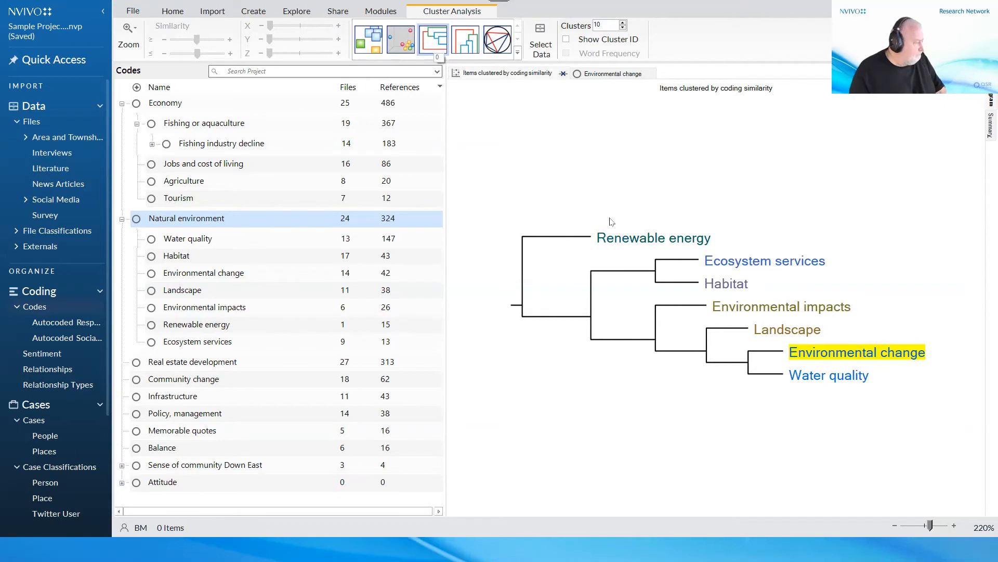
{"action": "left_click", "coordinate": [650, 74]}
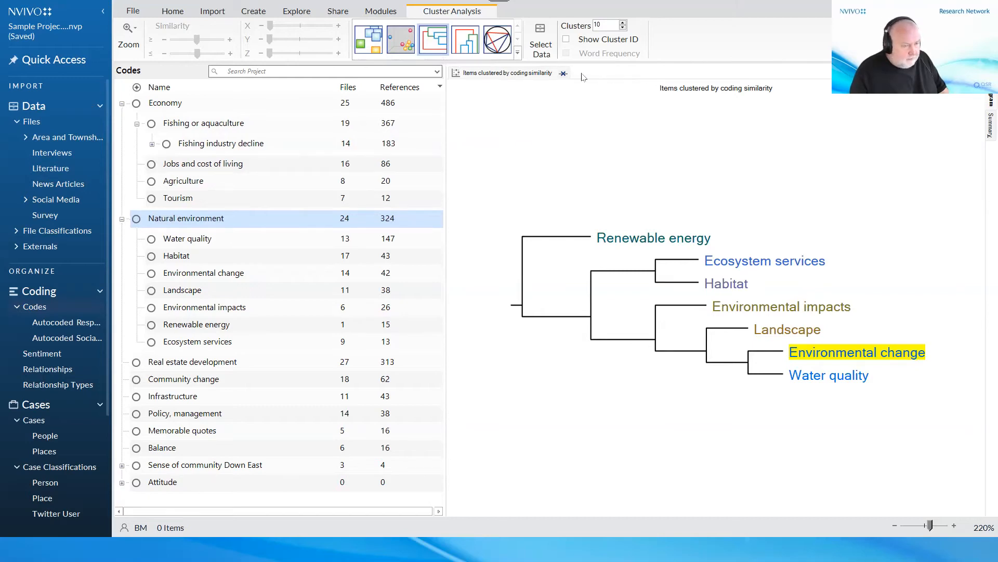
{"action": "left_click", "coordinate": [563, 74]}
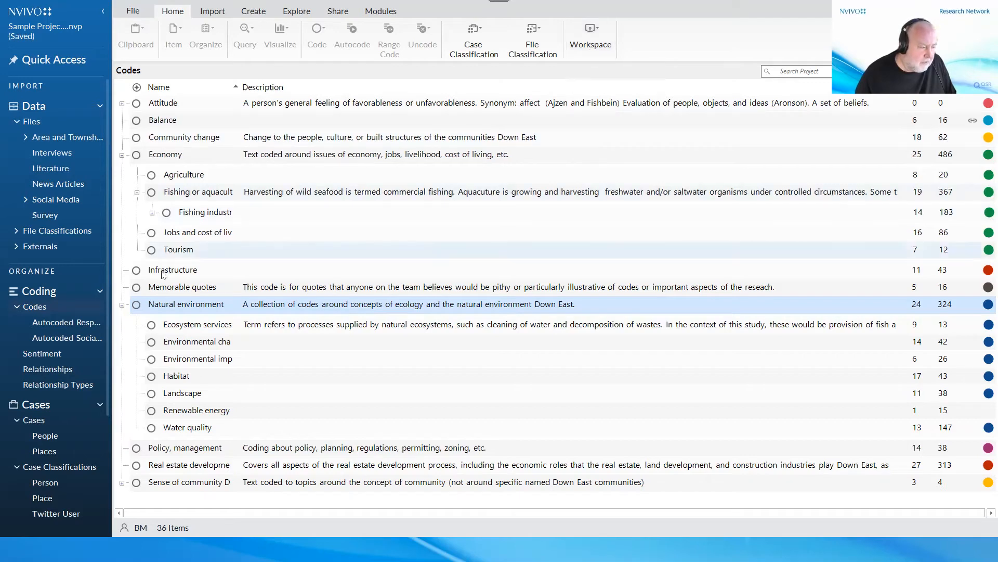
- Generate an egocentric sociogram for the first case under Interview Participants in the People cases
{"action": "left_click_drag", "start_coordinate": [105, 251], "coordinate": [105, 380]}
{"action": "left_click", "coordinate": [52, 341]}
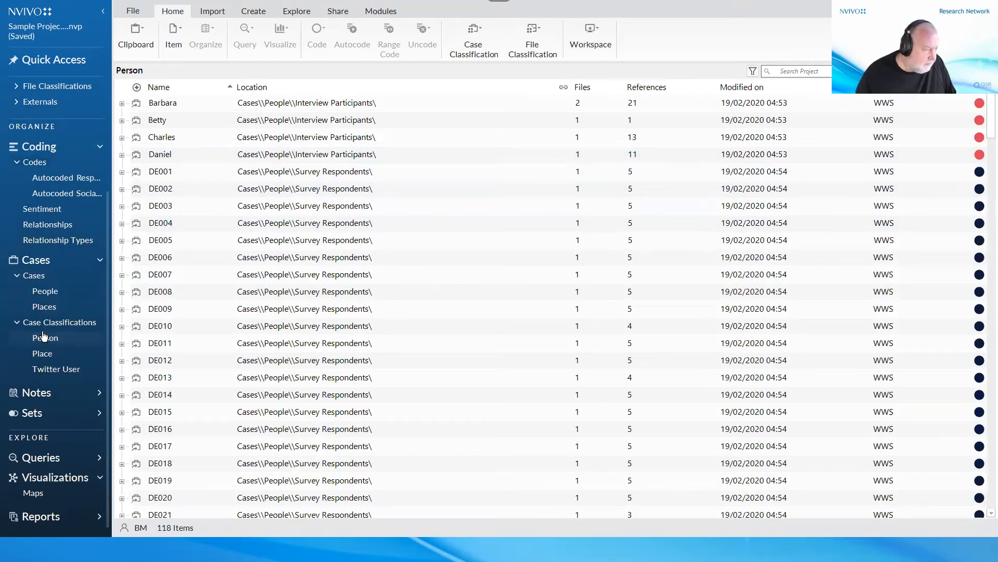
{"action": "left_click", "coordinate": [45, 292]}
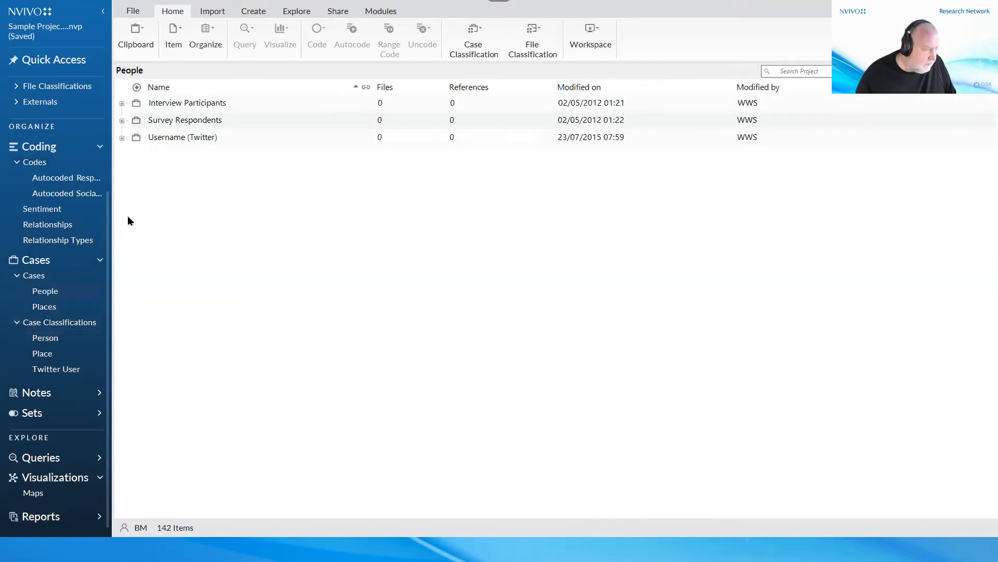
{"action": "left_click", "coordinate": [122, 104]}
{"action": "left_click", "coordinate": [150, 125]}
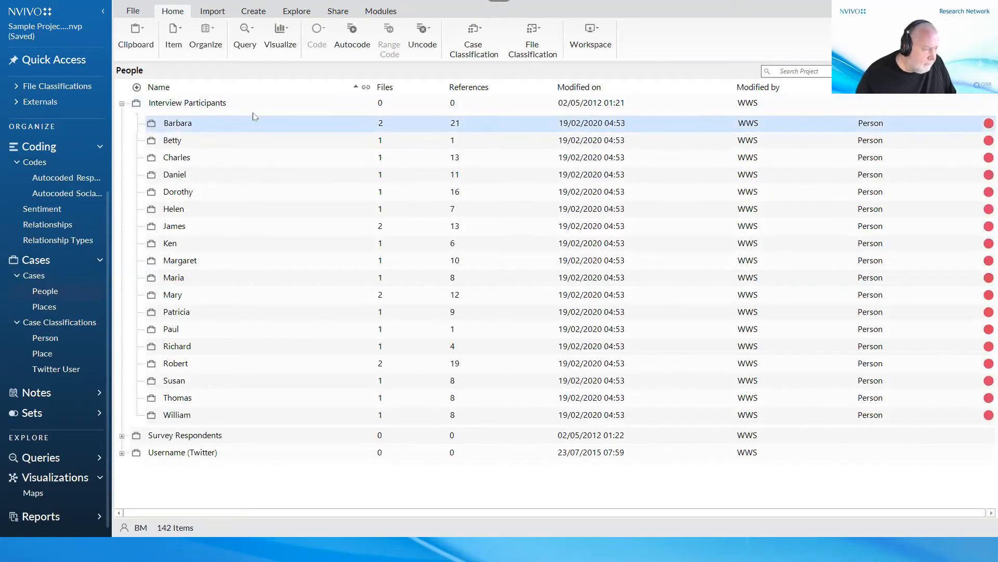
{"action": "right_click", "coordinate": [291, 125]}
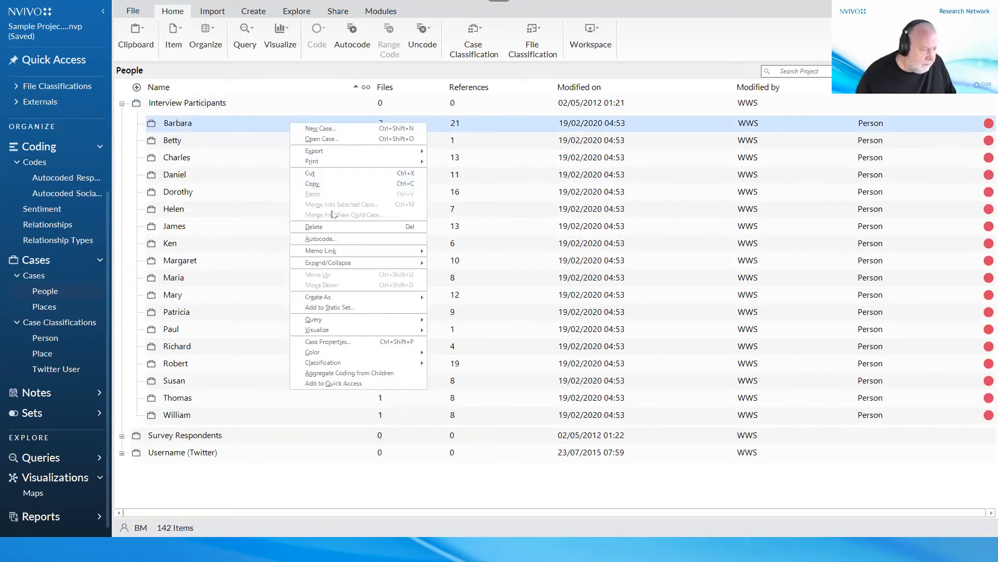
{"action": "mouse_move", "coordinate": [379, 332]}
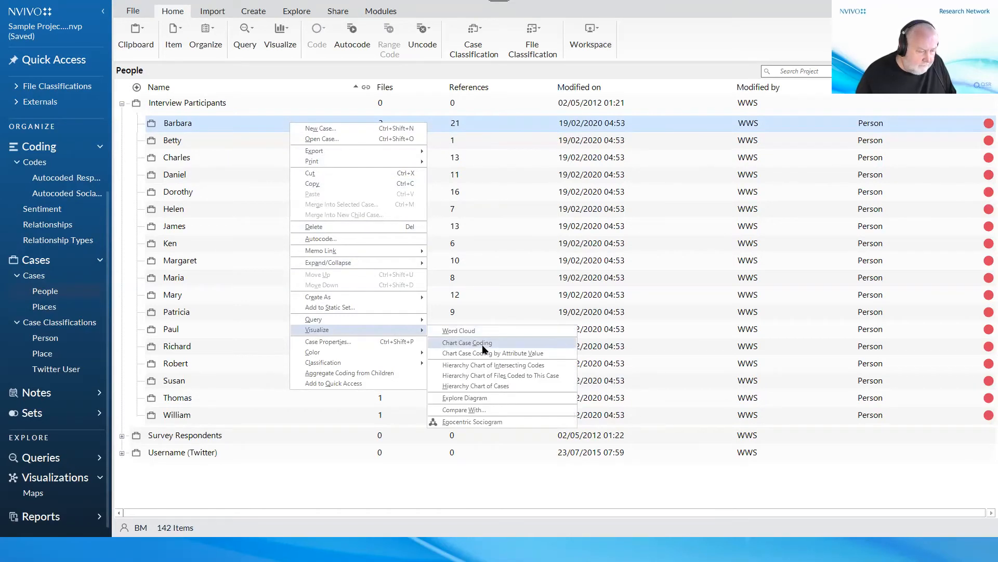
{"action": "left_click", "coordinate": [498, 425]}
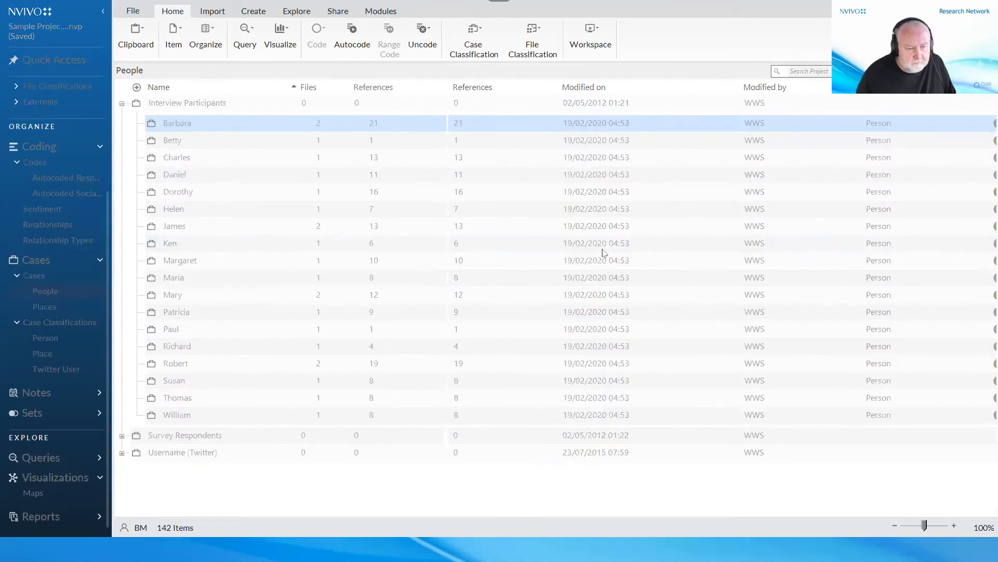
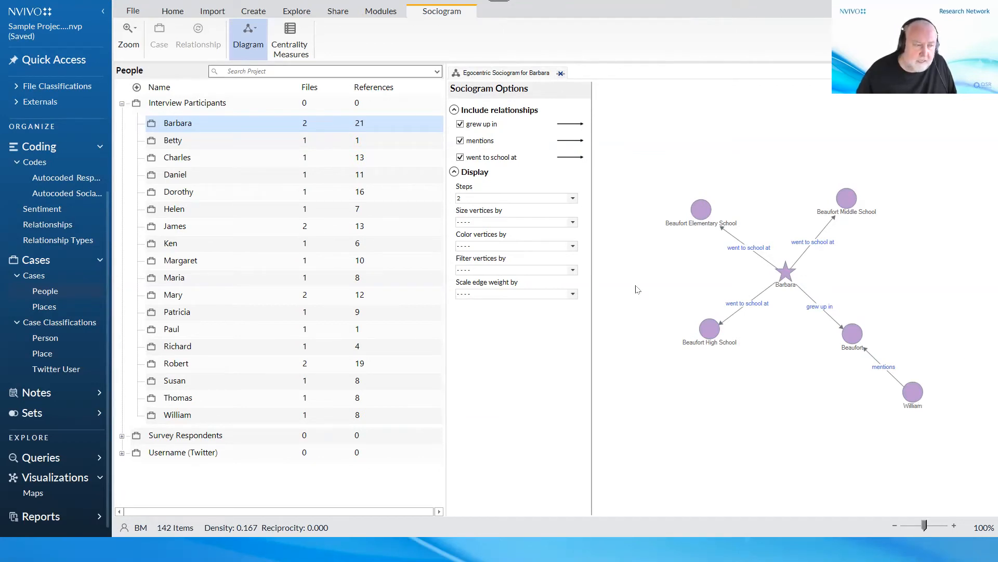
- Redraw the sociogram with 3 steps, and close it once the extended network has been viewed
{"action": "left_click", "coordinate": [573, 199]}
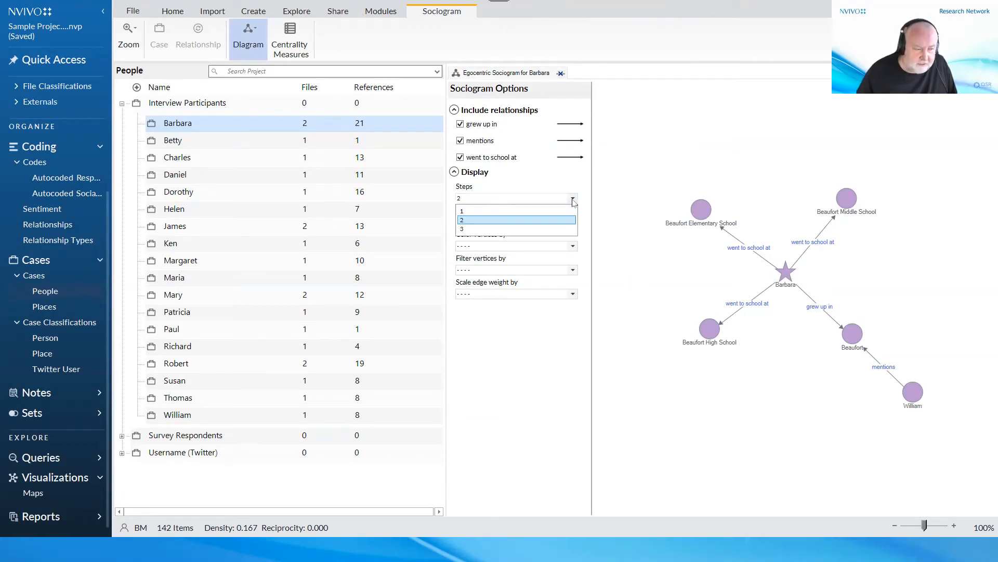
{"action": "left_click", "coordinate": [549, 229]}
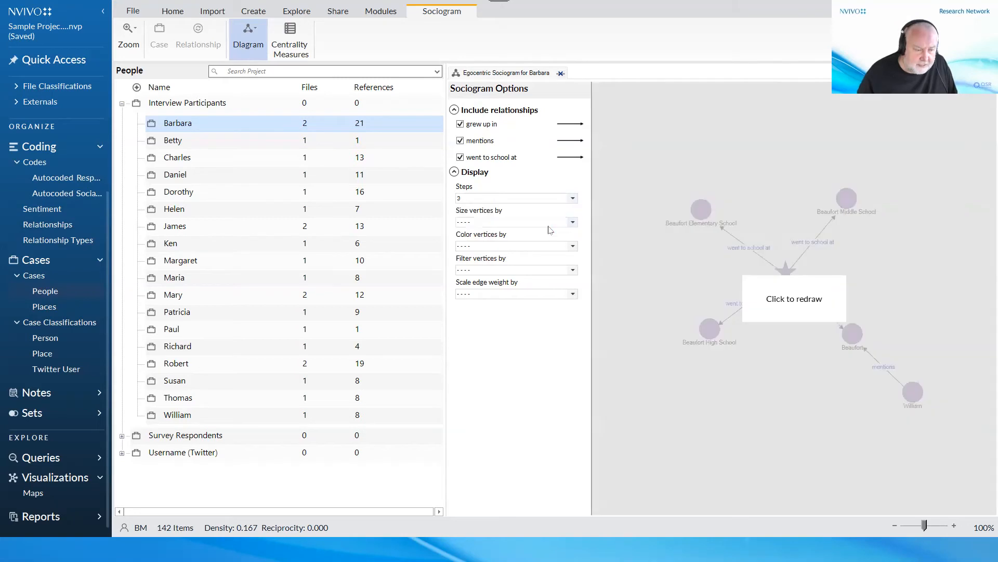
{"action": "left_click", "coordinate": [775, 310]}
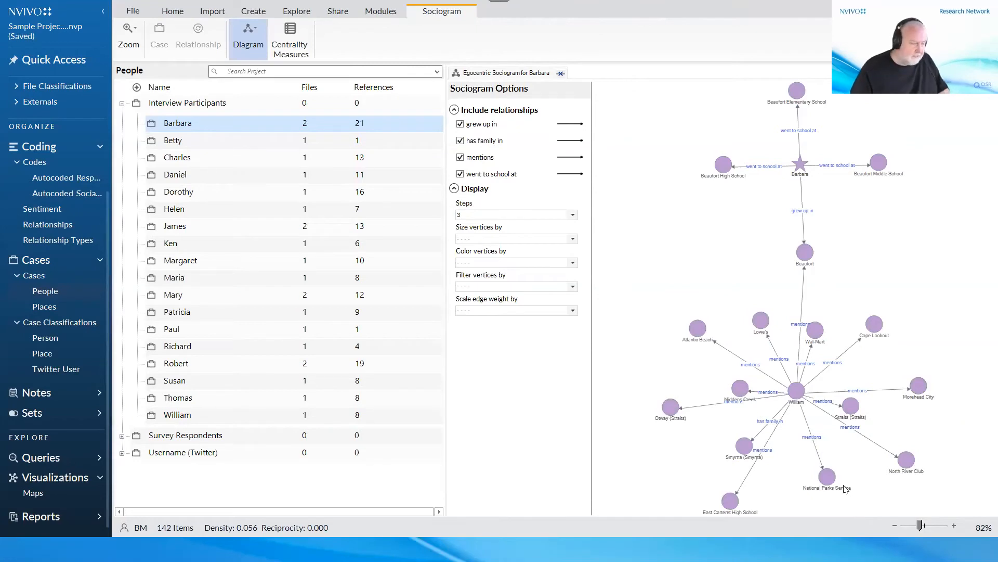
{"action": "left_click", "coordinate": [561, 73]}
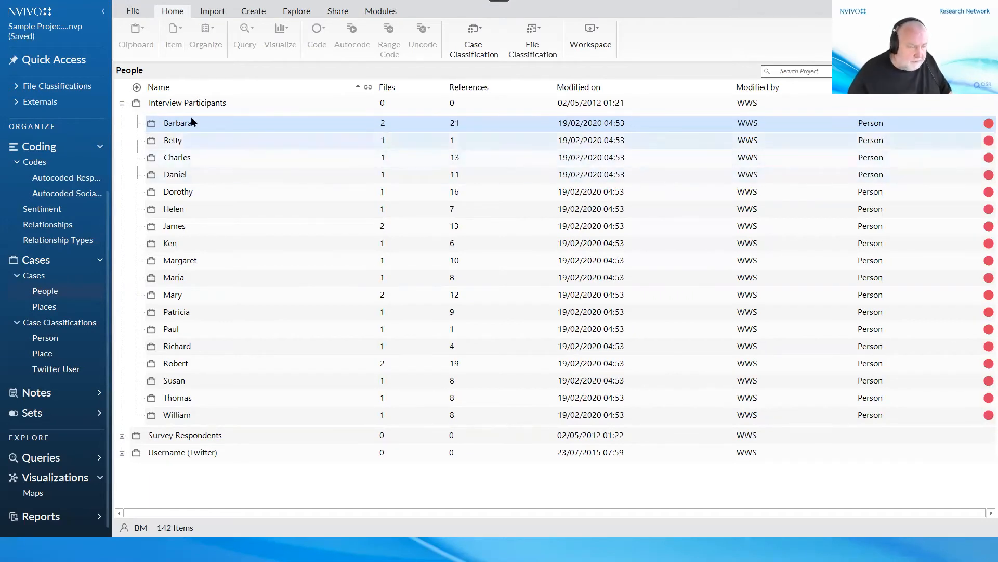
{"action": "left_click", "coordinate": [121, 103]}
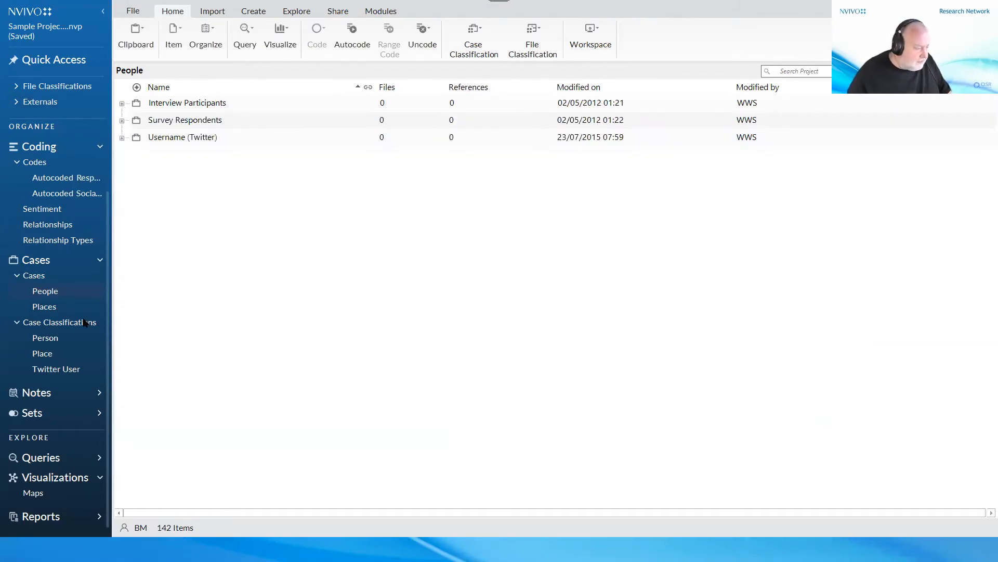
- Open Sample Mind Map from the project's maps and enable editing
{"action": "left_click", "coordinate": [34, 494]}
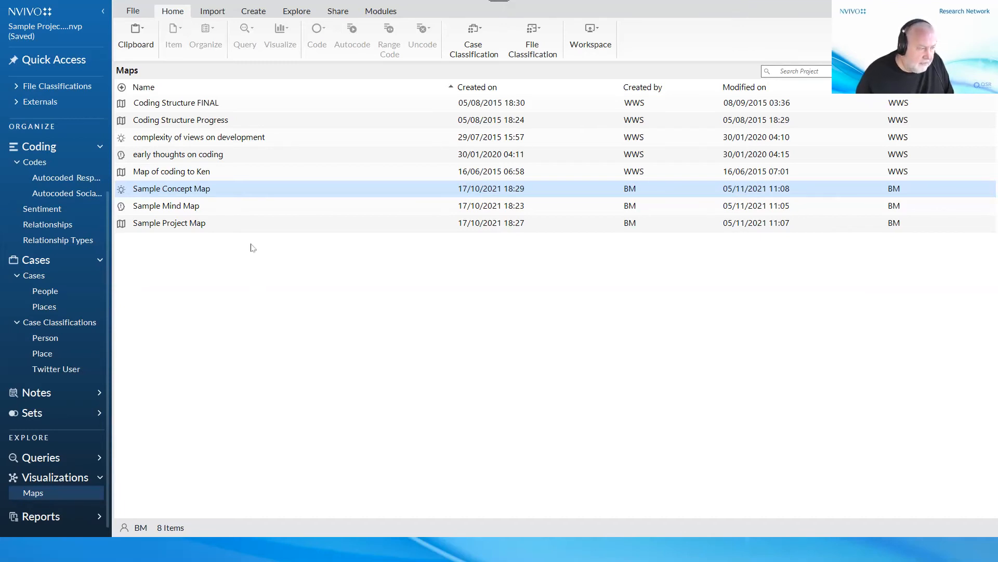
{"action": "left_click", "coordinate": [237, 207]}
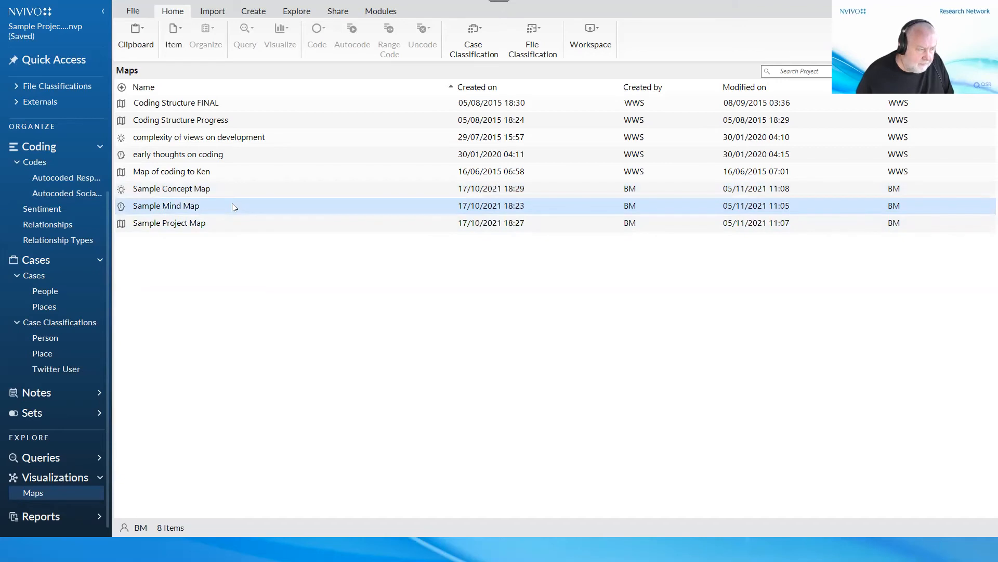
{"action": "double_click", "coordinate": [260, 208]}
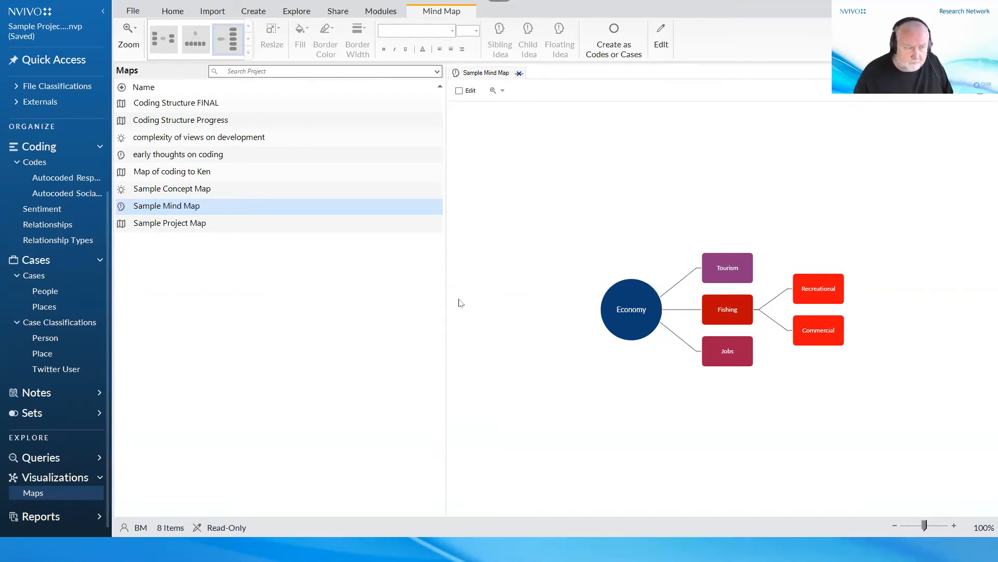
{"action": "left_click", "coordinate": [459, 91]}
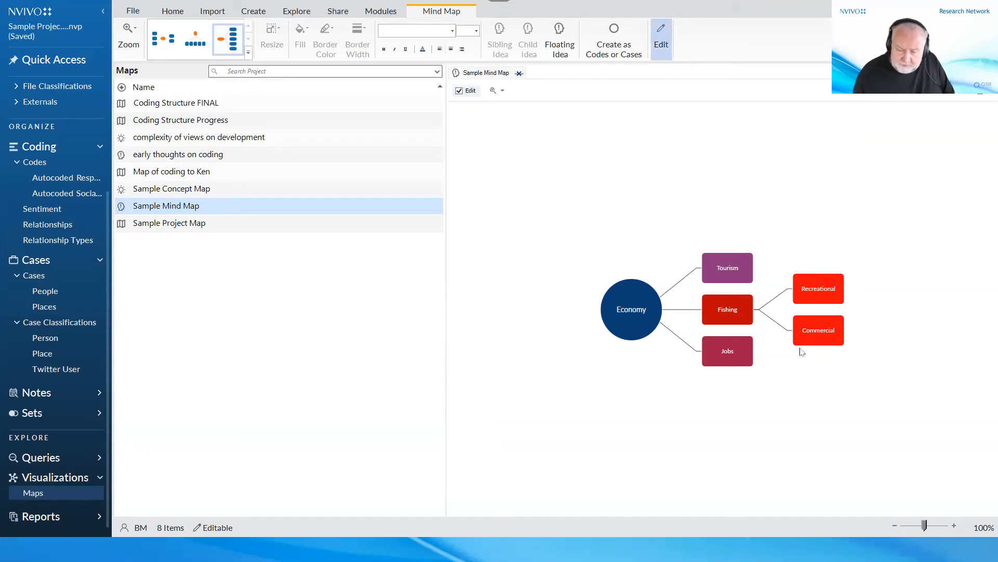
- Add a child idea named "Links to Tourism" to the Recreational idea, and select Recreational again
{"action": "left_click", "coordinate": [826, 301]}
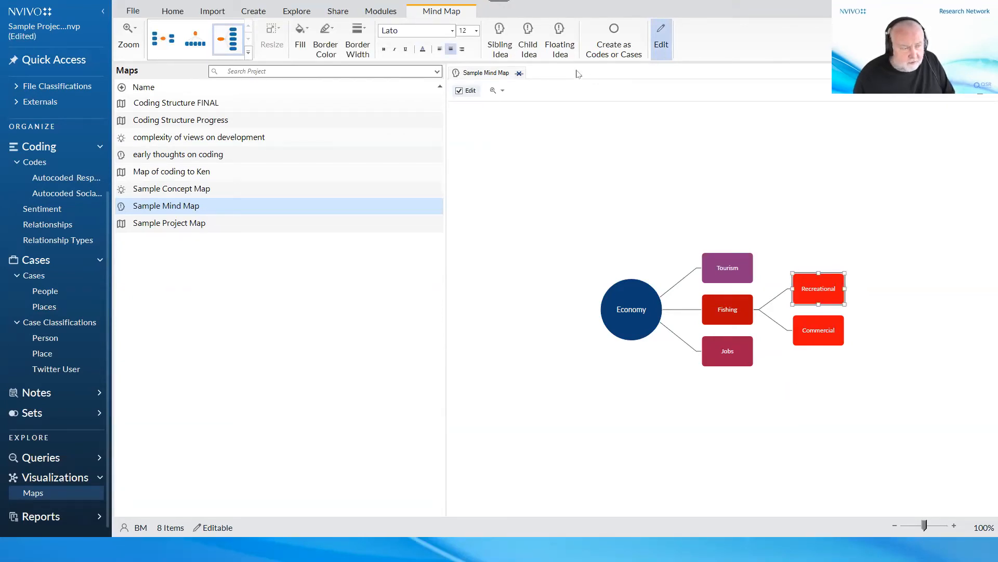
{"action": "left_click", "coordinate": [529, 49]}
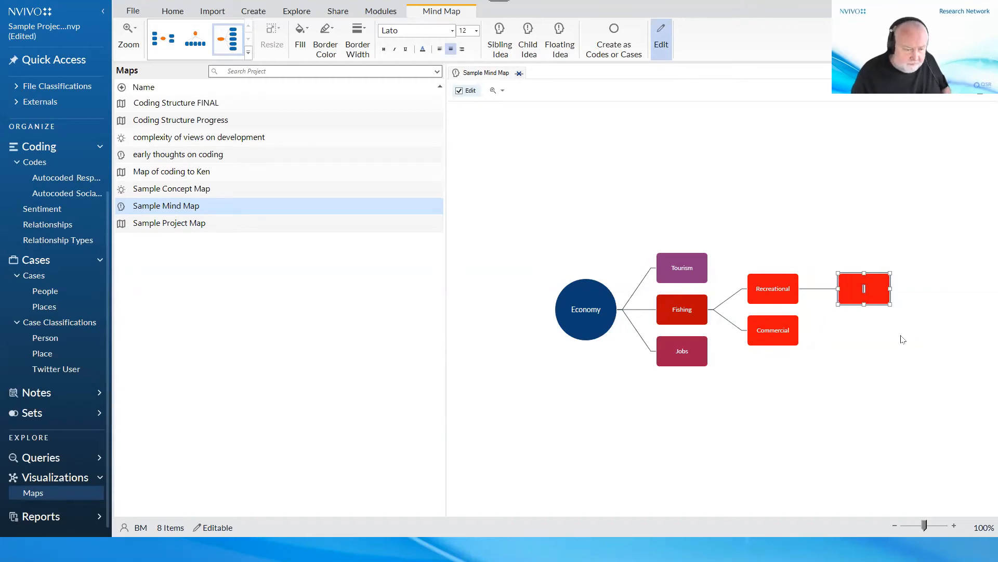
{"action": "type", "text": "L"}
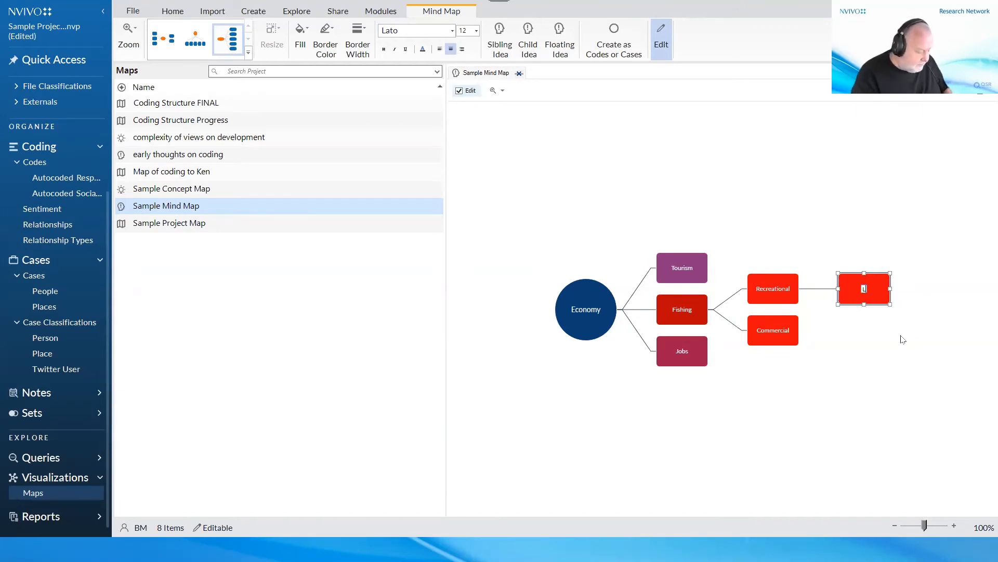
{"action": "type", "text": "inks to"}
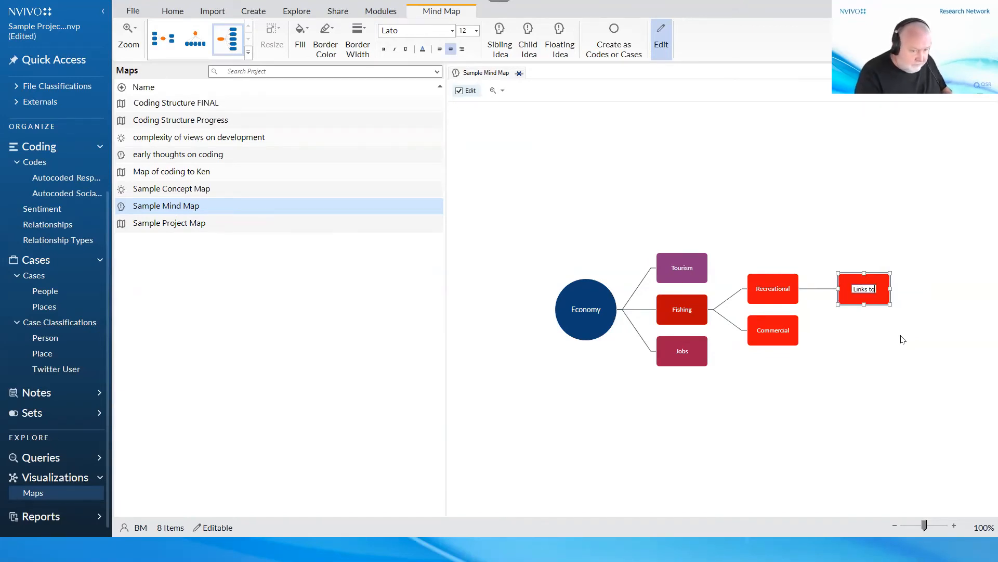
{"action": "type", "text": " To"}
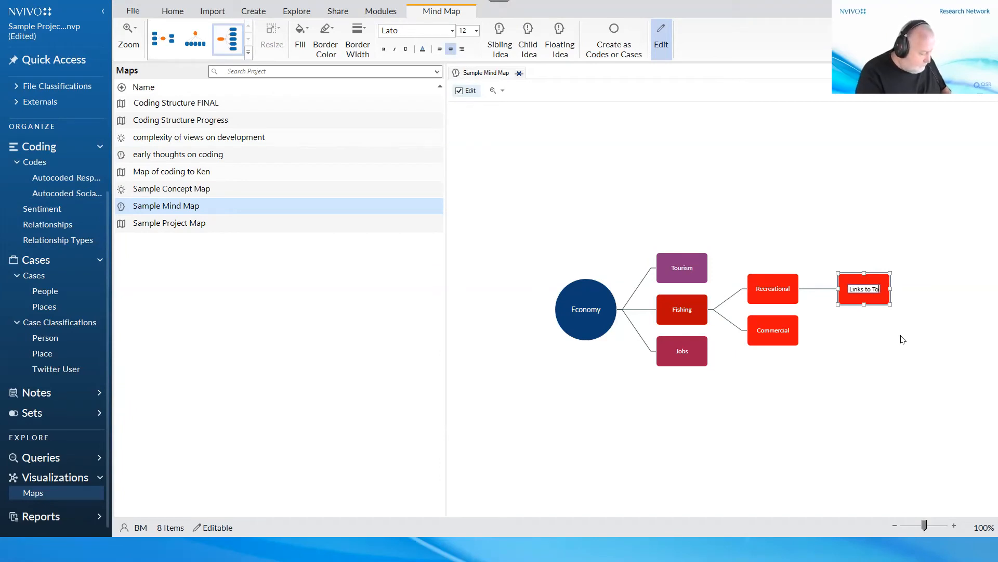
{"action": "type", "text": "urism"}
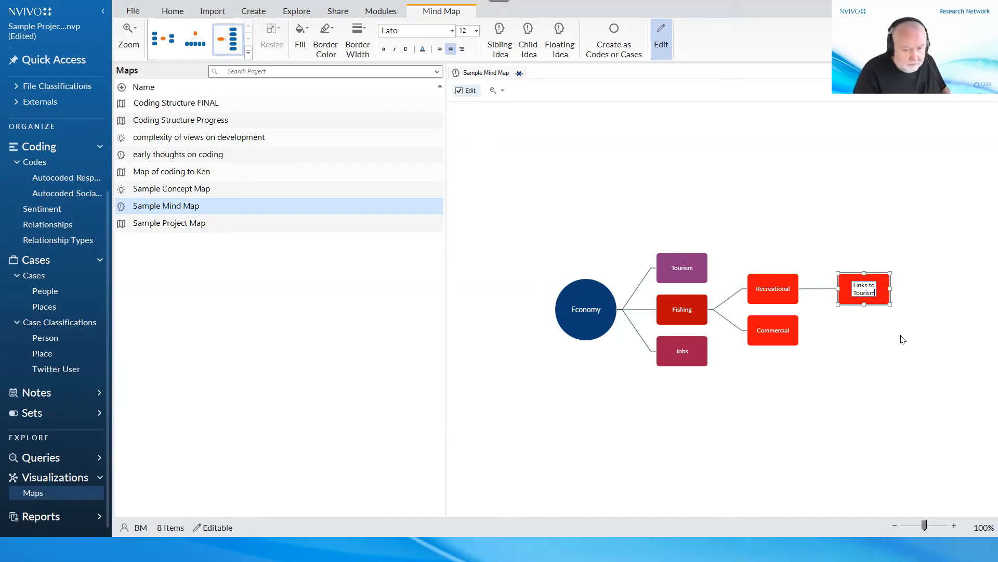
{"action": "left_click", "coordinate": [867, 308]}
{"action": "left_click", "coordinate": [850, 290]}
{"action": "left_click", "coordinate": [765, 298]}
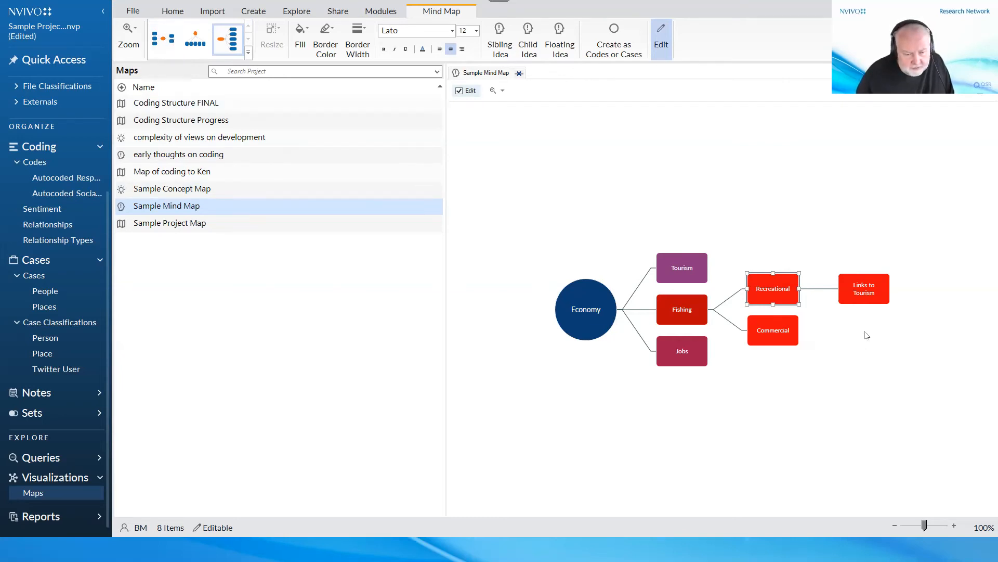
- Try the mind map in the two-sided and Top Down layouts, and return it to the left-to-right layout
{"action": "left_click", "coordinate": [164, 39]}
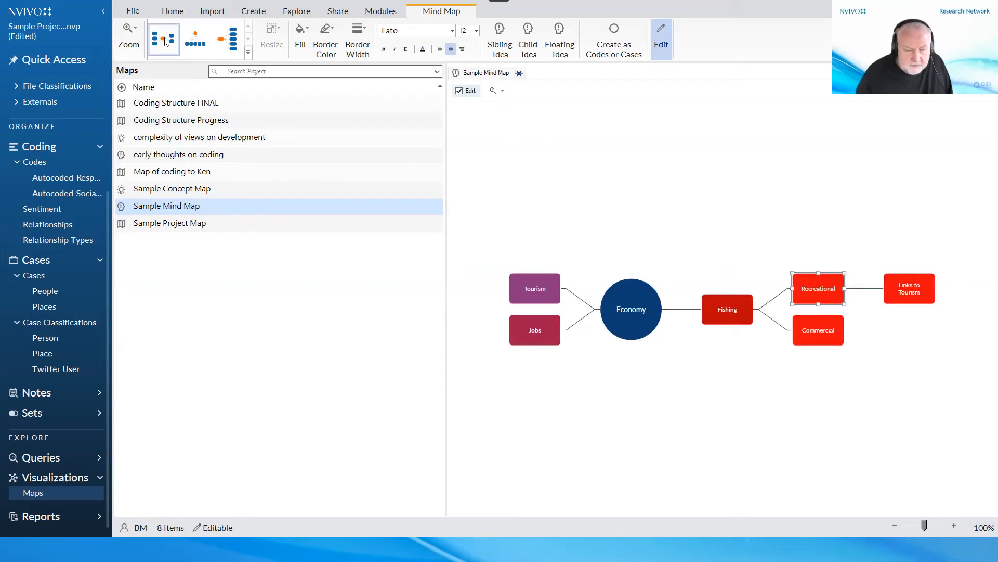
{"action": "left_click", "coordinate": [205, 40]}
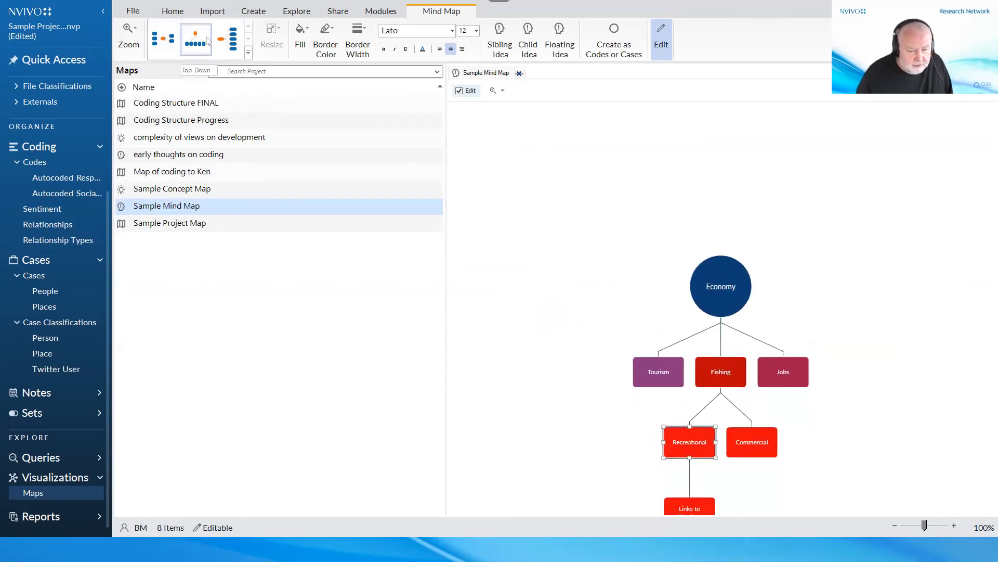
{"action": "left_click", "coordinate": [226, 39]}
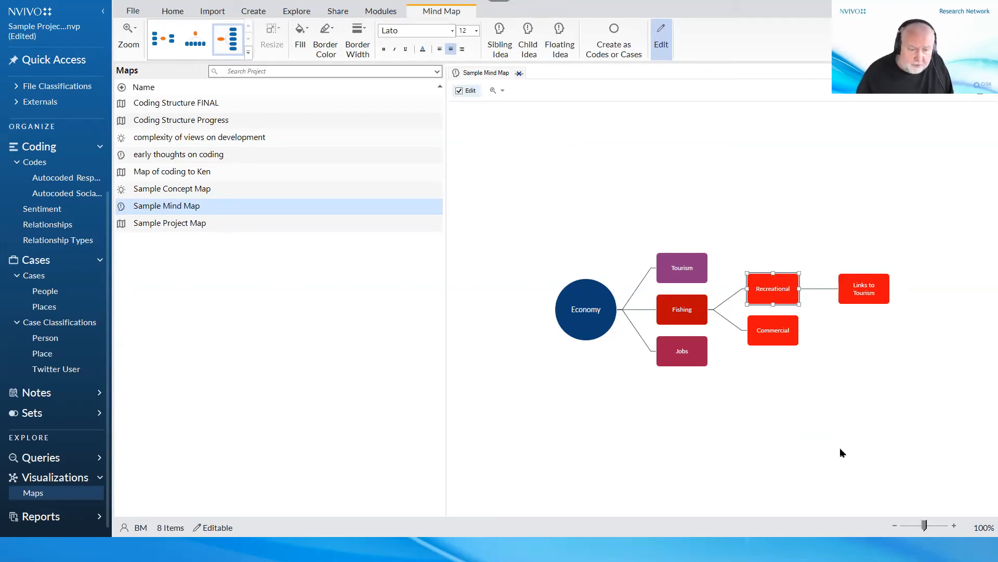
- Create codes from the mind map's ideas in the Autocoded Responses folder under Codes
{"action": "left_click", "coordinate": [624, 40]}
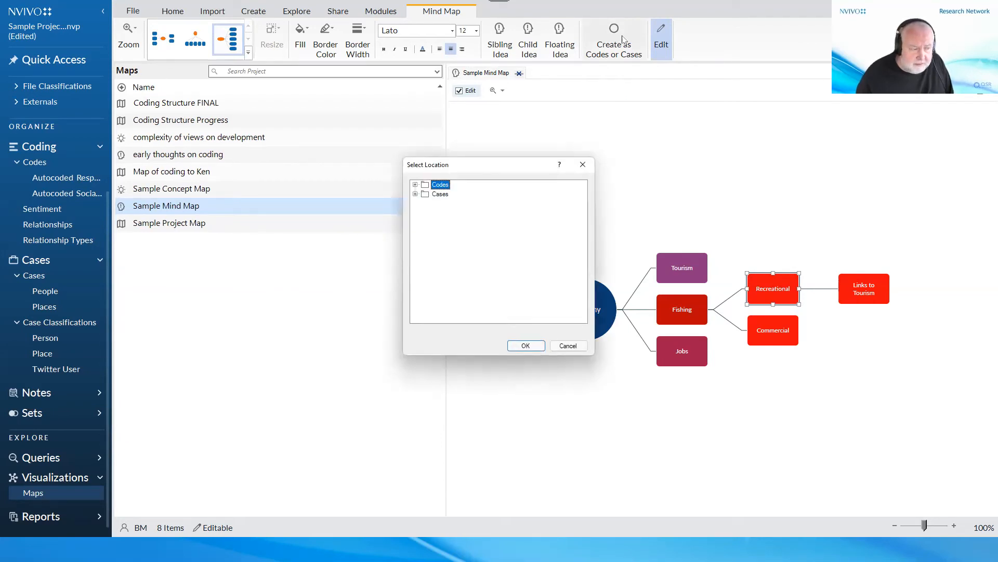
{"action": "left_click", "coordinate": [416, 185]}
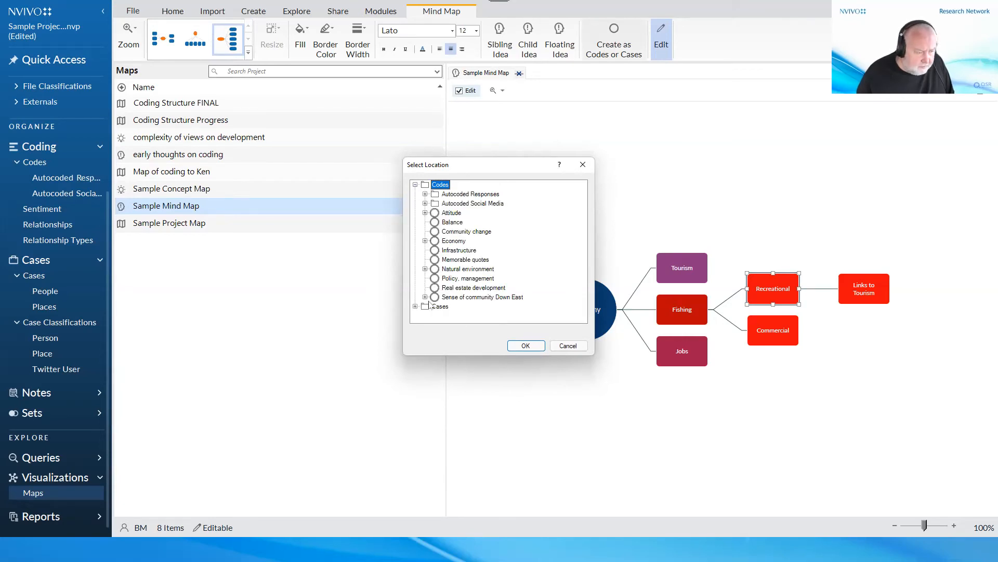
{"action": "left_click", "coordinate": [444, 194]}
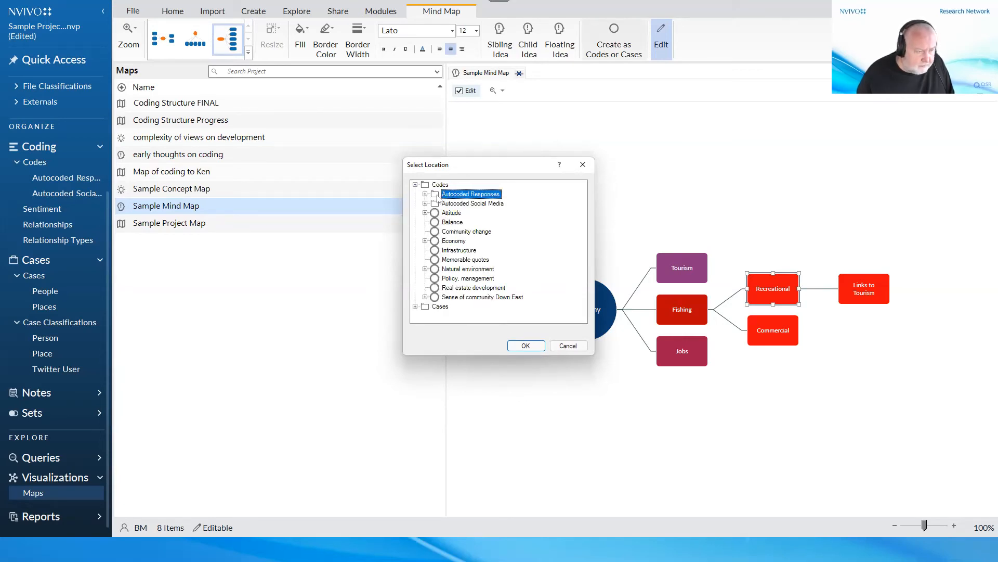
{"action": "left_click", "coordinate": [526, 345]}
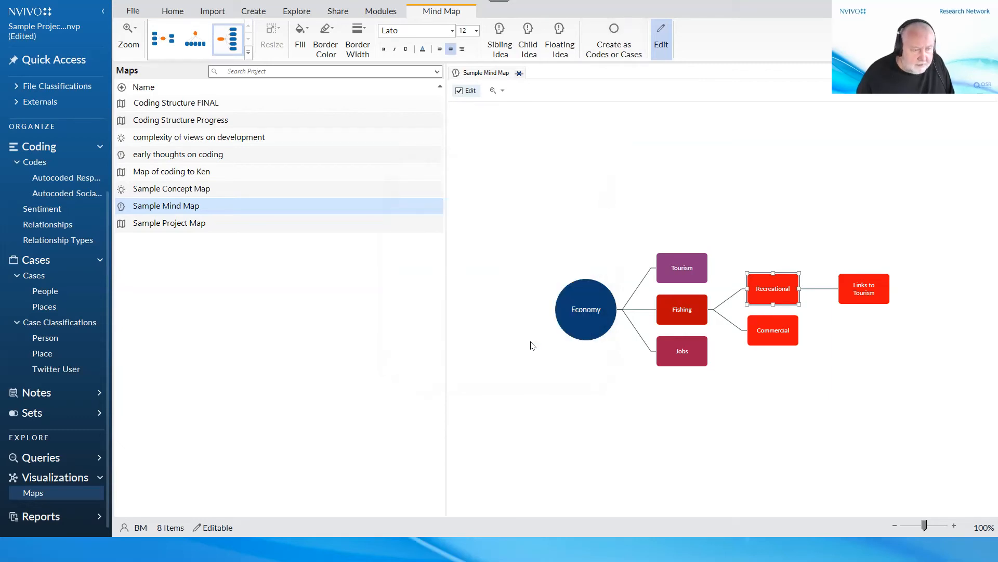
- Open the Autocoded Responses folder and expand the Economy and Fishing codes to review the hierarchy created from the mind map
{"action": "left_click", "coordinate": [78, 180]}
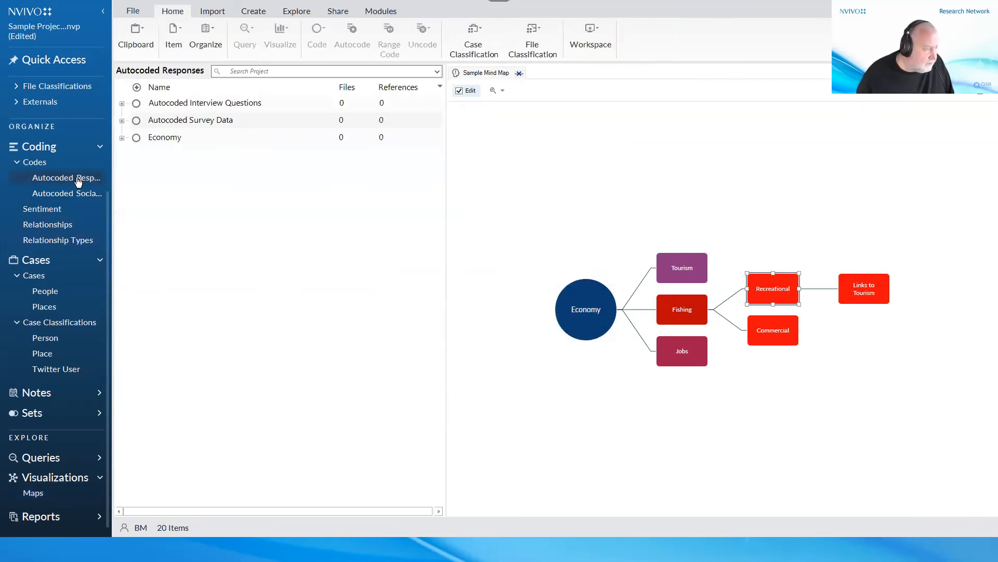
{"action": "left_click", "coordinate": [122, 138]}
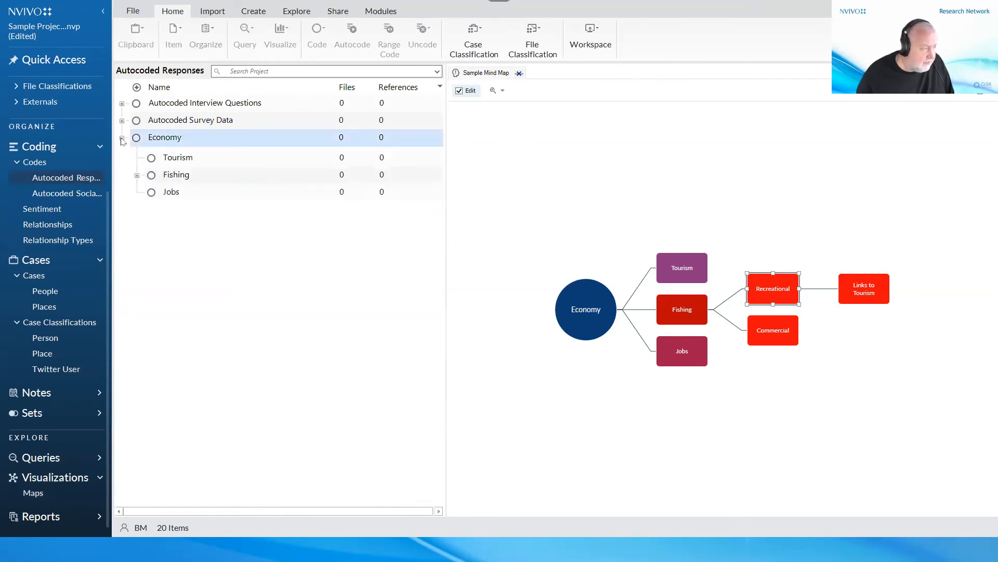
{"action": "left_click", "coordinate": [137, 175]}
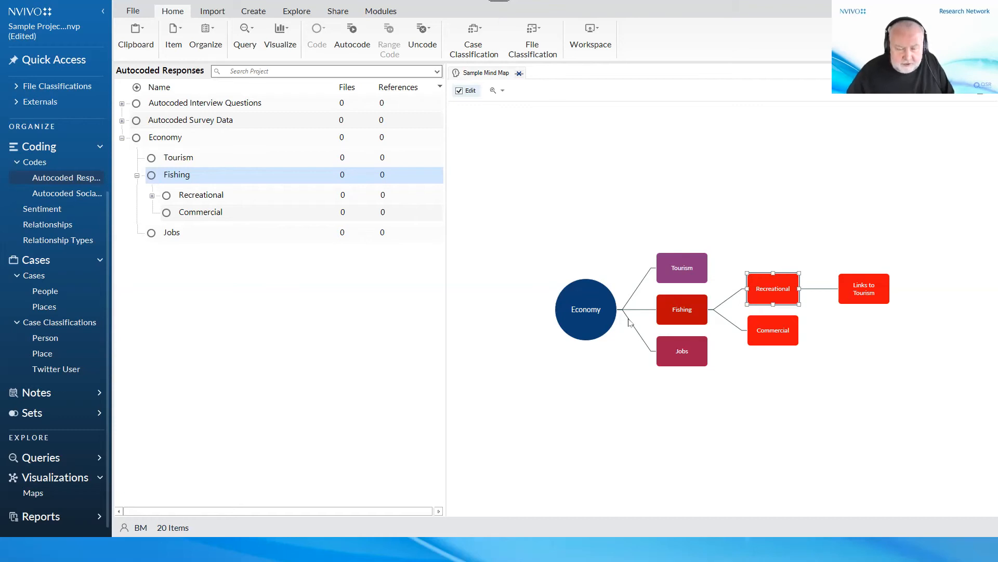
- Close Sample Mind Map, open Sample Project Map from the project's maps and enable editing
{"action": "left_click", "coordinate": [519, 74]}
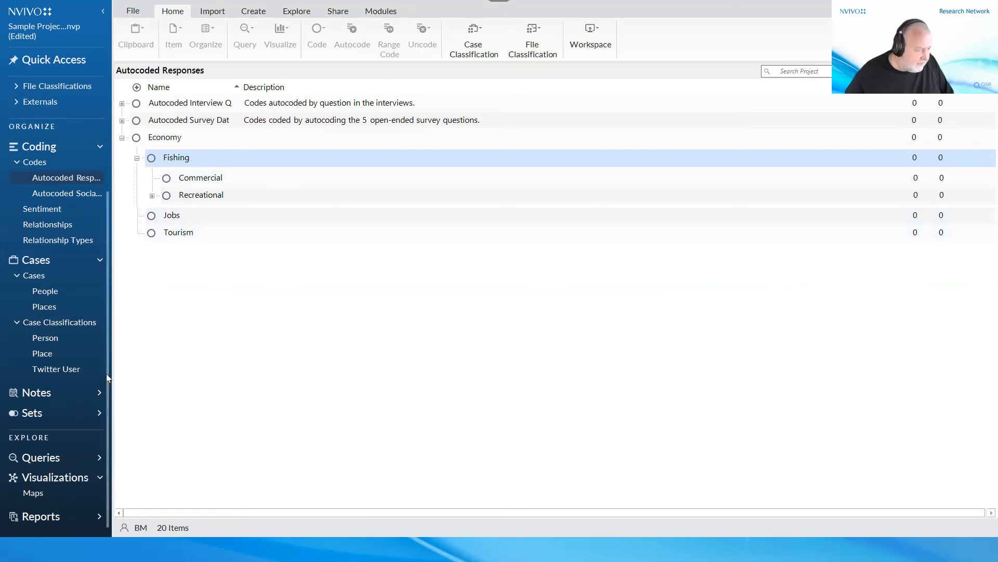
{"action": "left_click", "coordinate": [46, 494]}
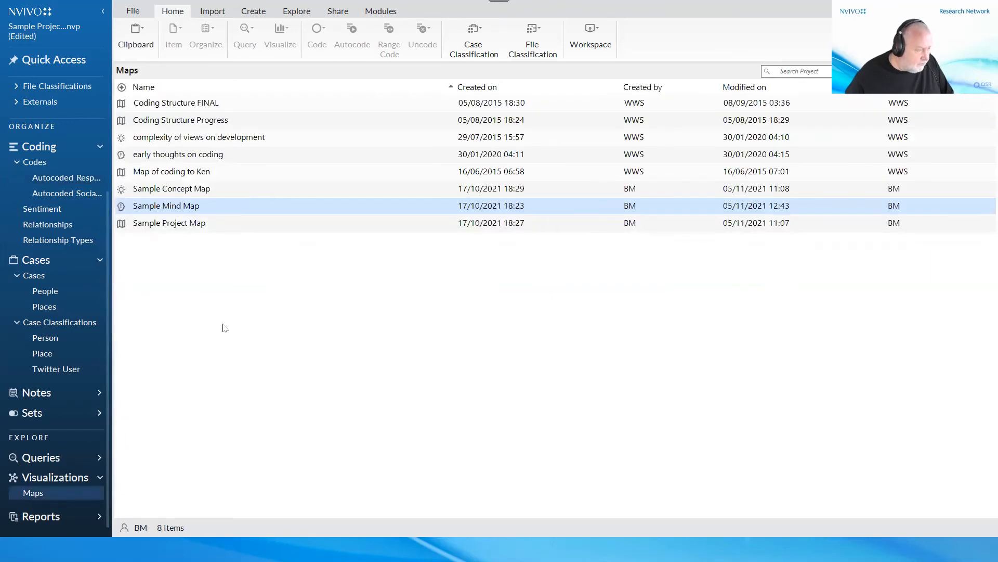
{"action": "double_click", "coordinate": [178, 223]}
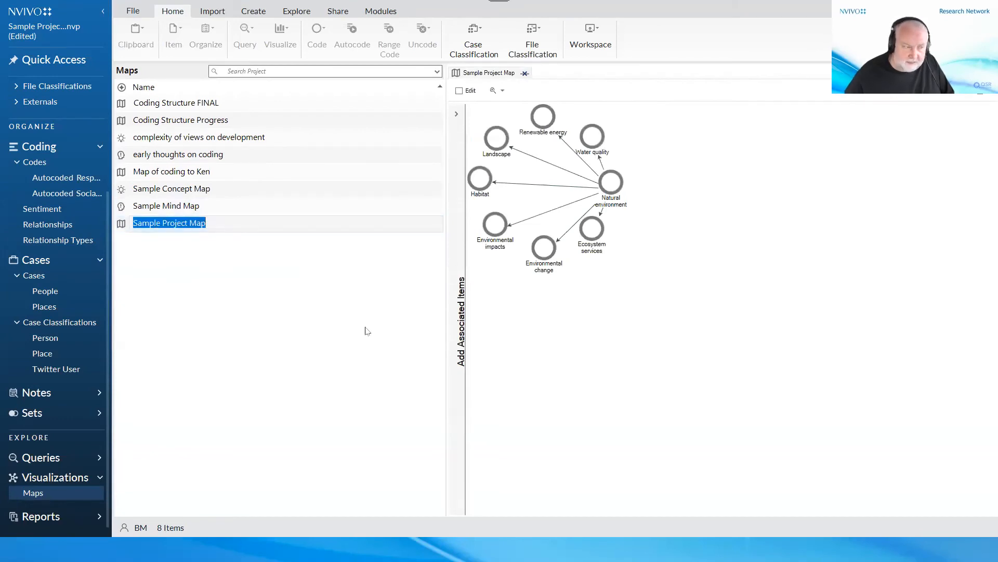
{"action": "left_click", "coordinate": [461, 94]}
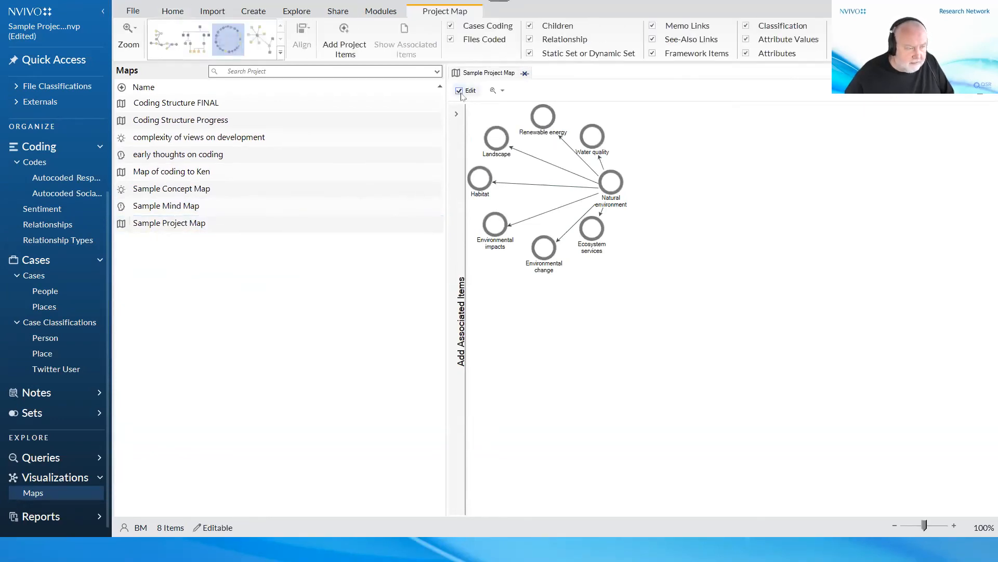
- Add the "Sense of community Down East" code from Codes to the project map, below the Natural environment group
{"action": "left_click", "coordinate": [56, 163]}
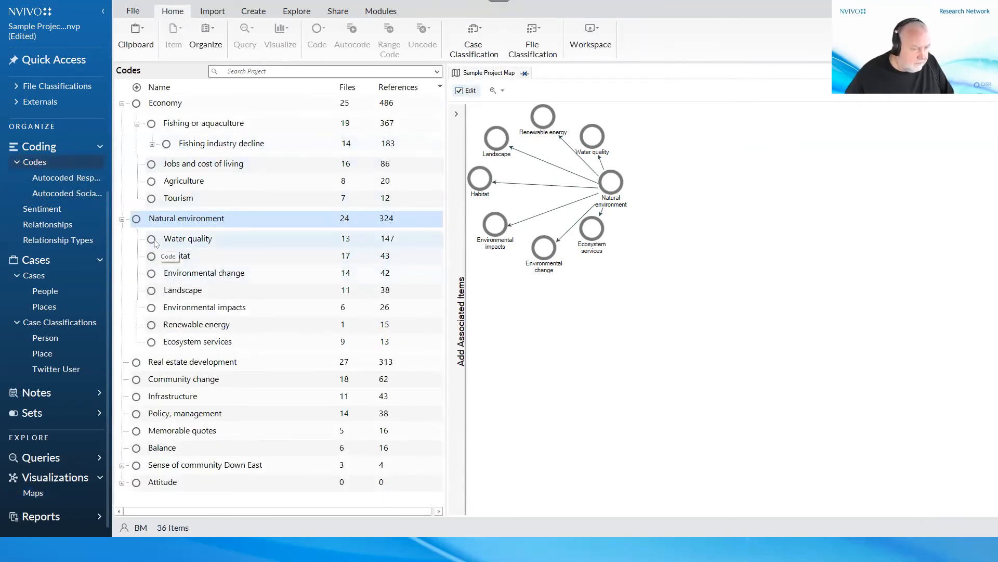
{"action": "left_click", "coordinate": [135, 366]}
{"action": "left_click", "coordinate": [134, 382], "text": "ctrl"}
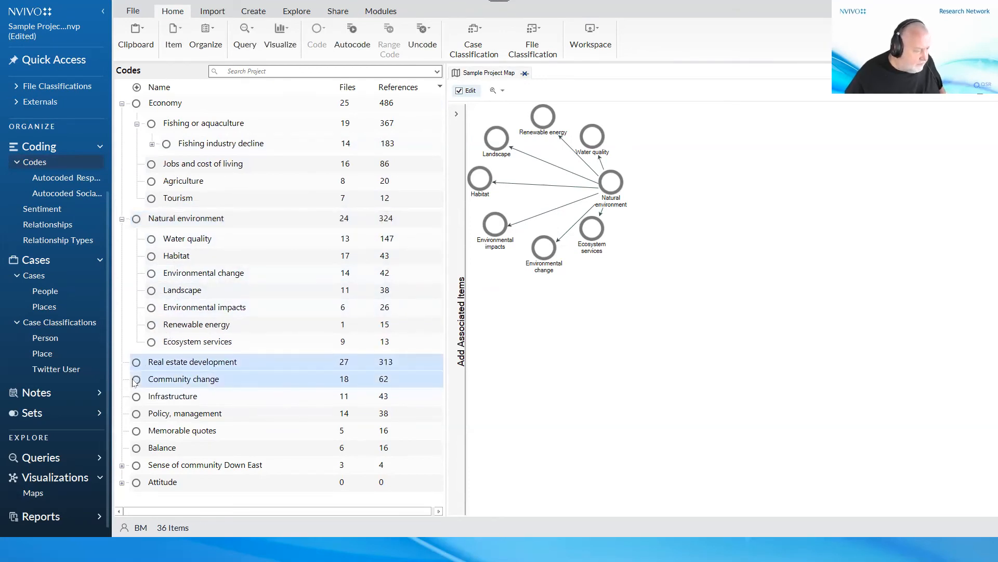
{"action": "left_click", "coordinate": [122, 468]}
{"action": "scroll", "coordinate": [133, 390], "scroll_direction": "down", "scroll_amount": 2}
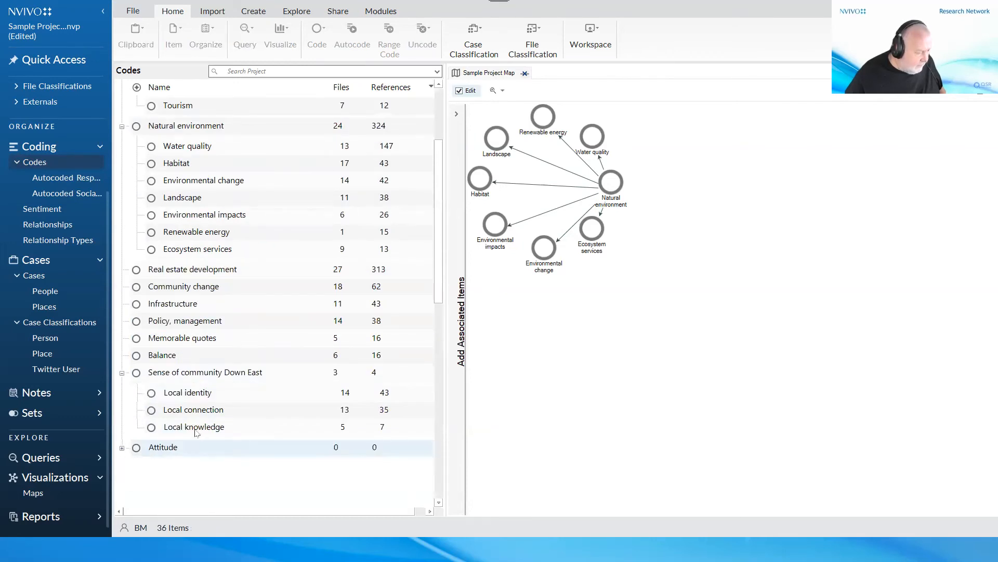
{"action": "left_click", "coordinate": [141, 375]}
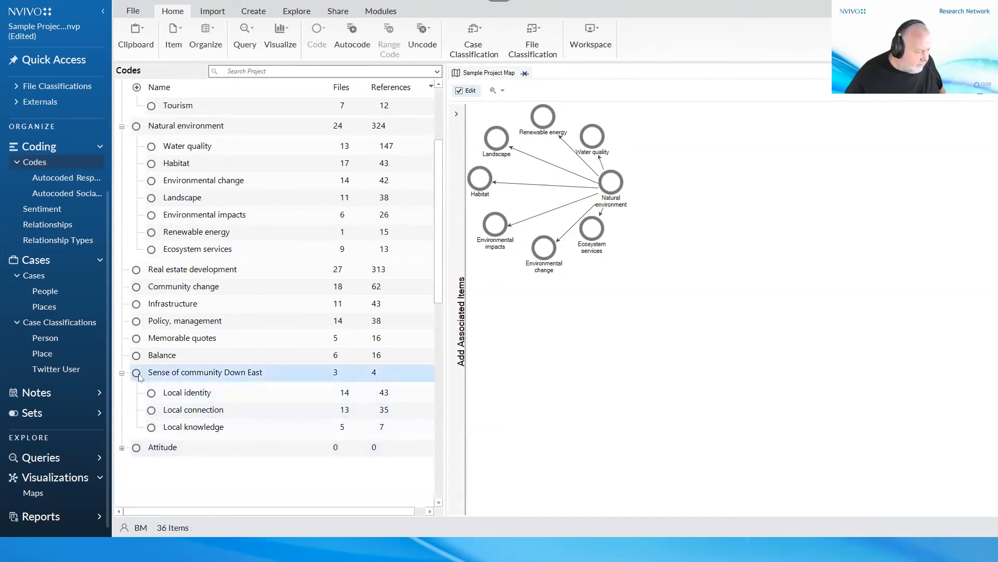
{"action": "left_click_drag", "start_coordinate": [270, 375], "coordinate": [566, 388]}
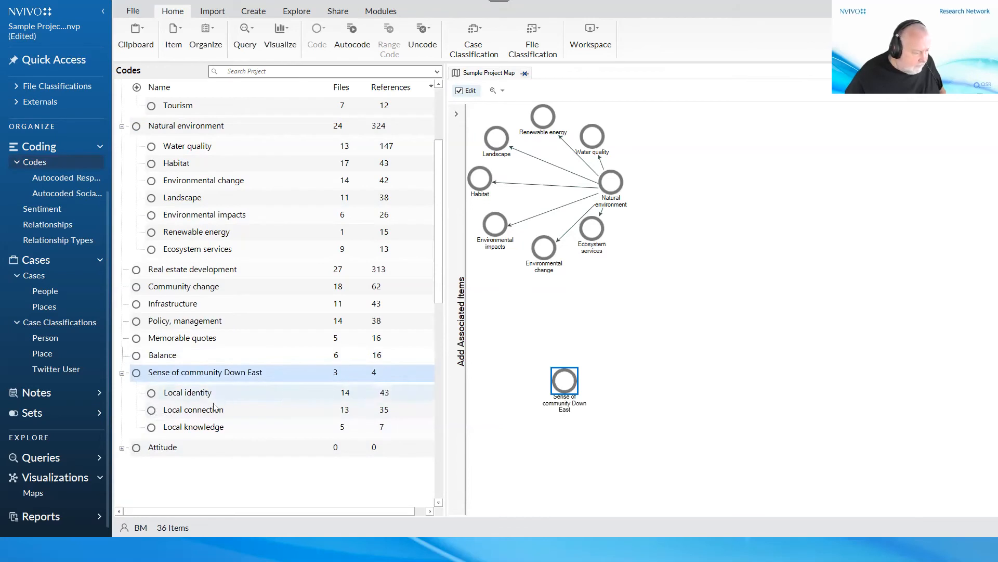
- Add the child codes Local identity, Local connection and Local knowledge to the map beside Sense of community Down East
{"action": "left_click", "coordinate": [208, 400]}
{"action": "left_click", "coordinate": [213, 411], "text": "ctrl"}
{"action": "left_click", "coordinate": [211, 427], "text": "ctrl"}
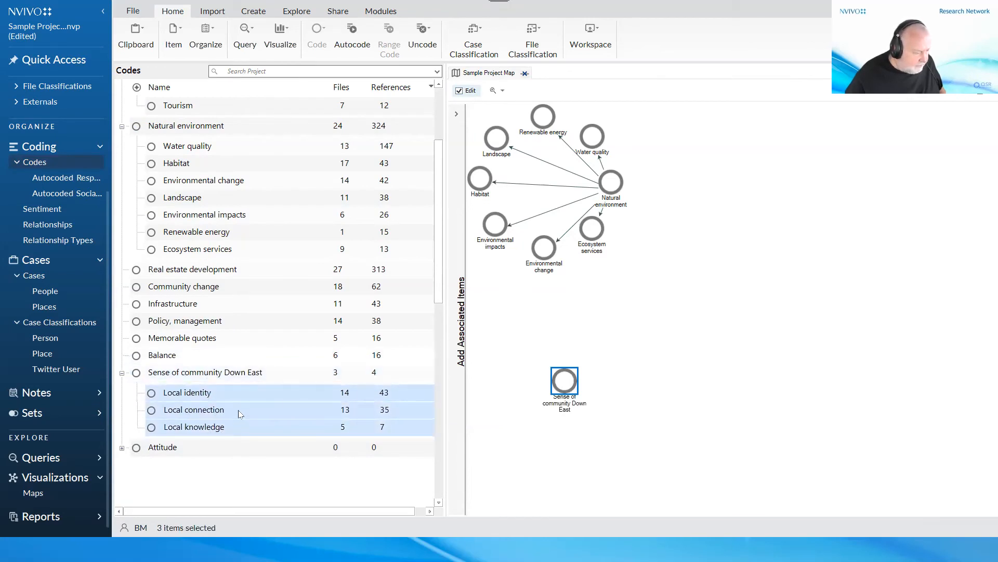
{"action": "left_click_drag", "start_coordinate": [235, 404], "coordinate": [749, 343]}
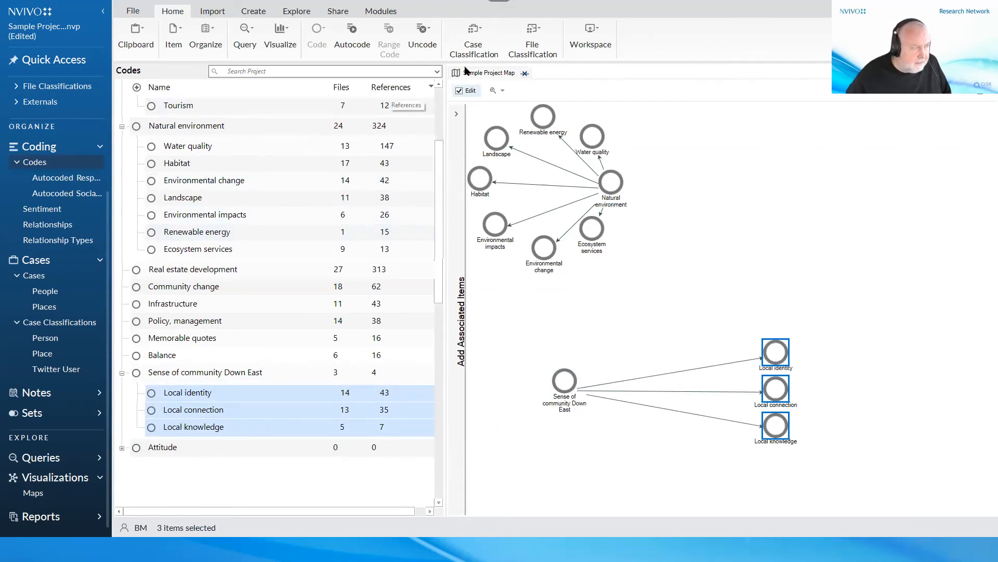
{"action": "left_click", "coordinate": [791, 115]}
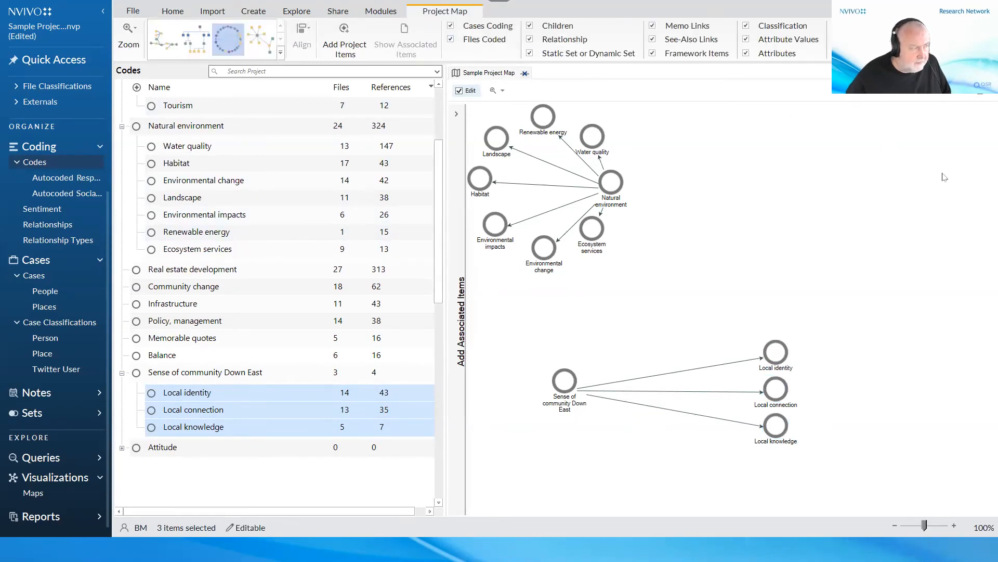
- Try the left-to-right layout, shift the Natural environment code slightly outward and move the three Local codes further from their parent
{"action": "left_click", "coordinate": [166, 49]}
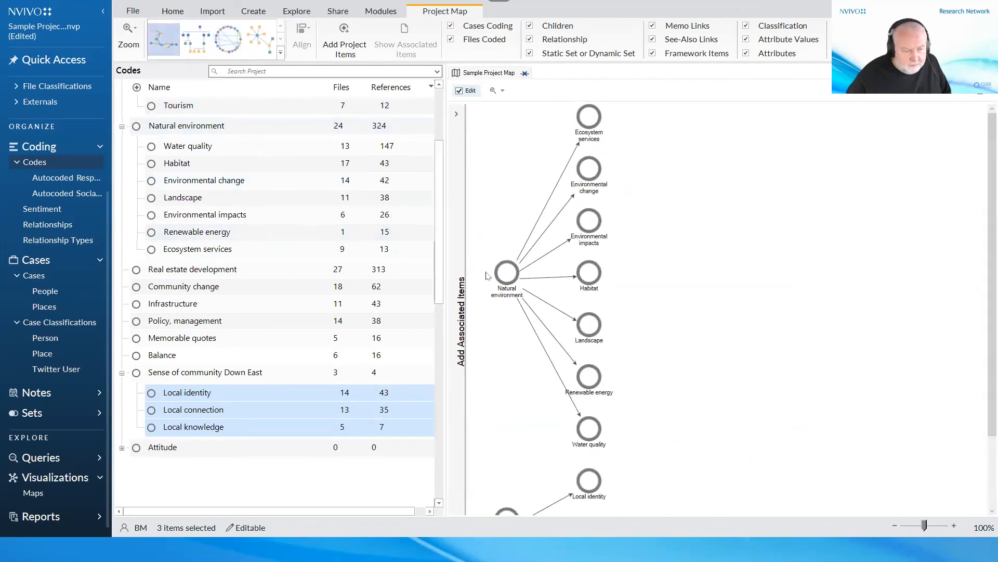
{"action": "left_click_drag", "start_coordinate": [510, 279], "coordinate": [493, 271]}
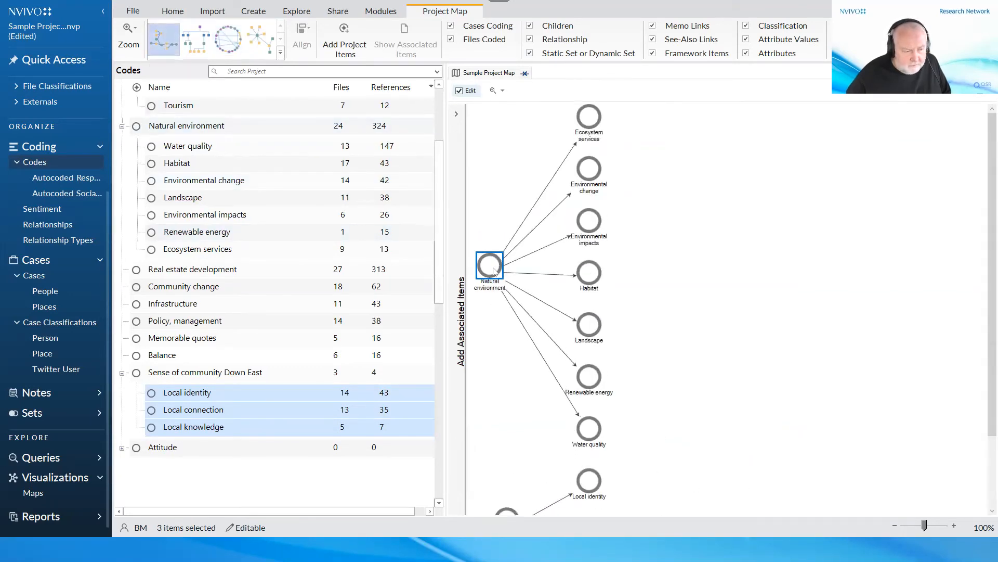
{"action": "scroll", "coordinate": [738, 308], "scroll_direction": "down", "scroll_amount": 2}
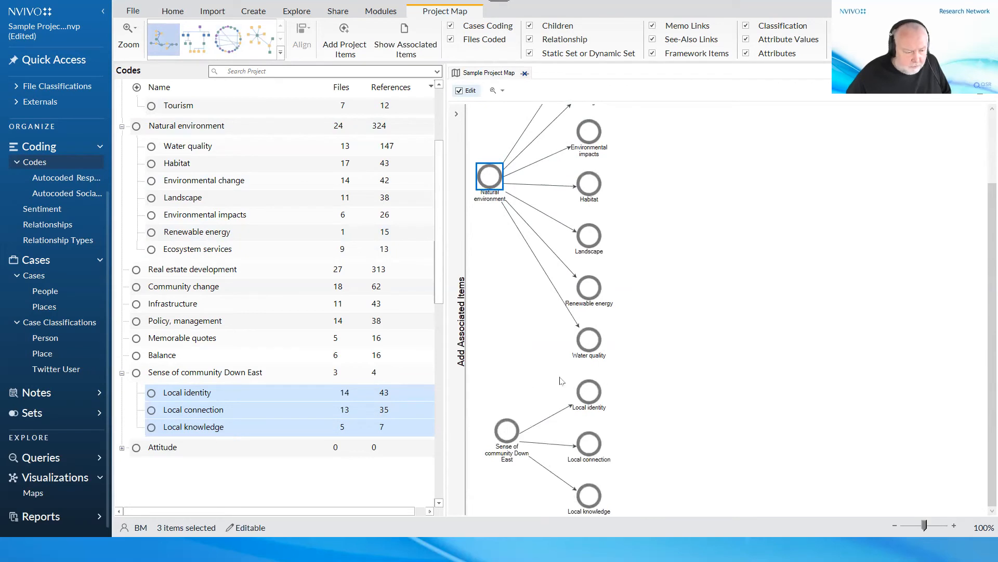
{"action": "left_click_drag", "start_coordinate": [572, 374], "coordinate": [587, 509]}
{"action": "left_click_drag", "start_coordinate": [591, 448], "coordinate": [672, 444]}
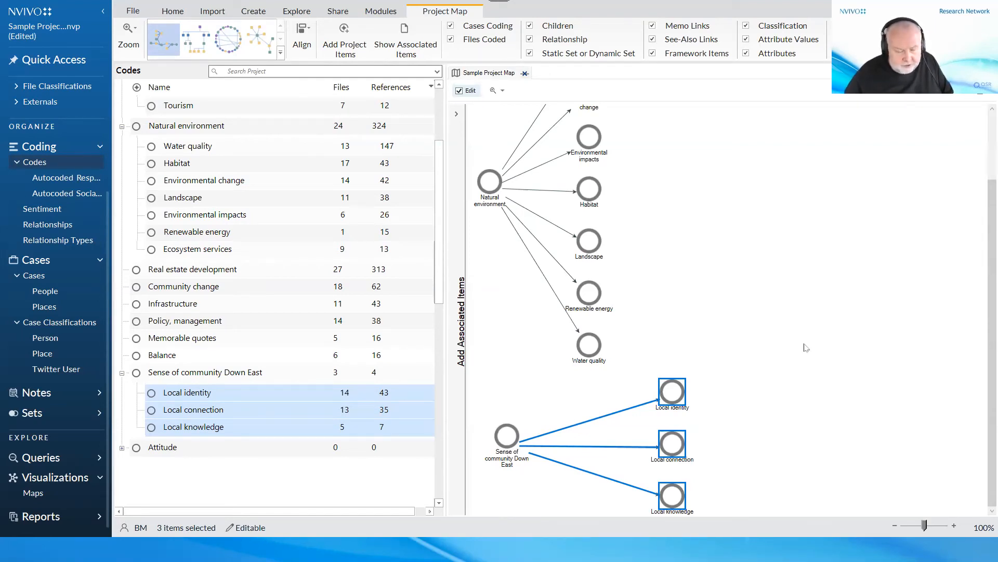
{"action": "scroll", "coordinate": [806, 347], "scroll_direction": "up", "scroll_amount": 2}
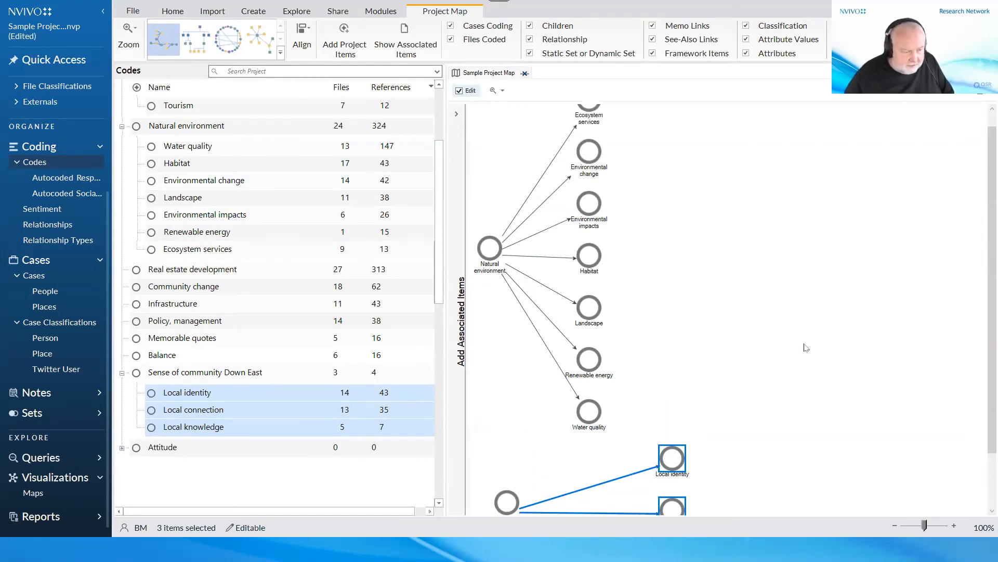
{"action": "scroll", "coordinate": [806, 347], "scroll_direction": "down", "scroll_amount": 2}
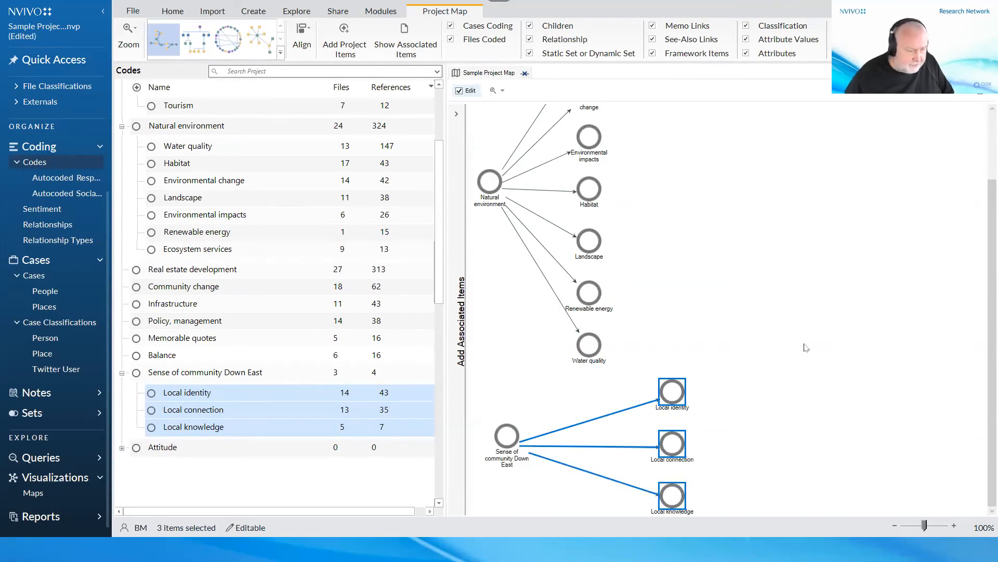
{"action": "scroll", "coordinate": [806, 348], "scroll_direction": "up", "scroll_amount": 3}
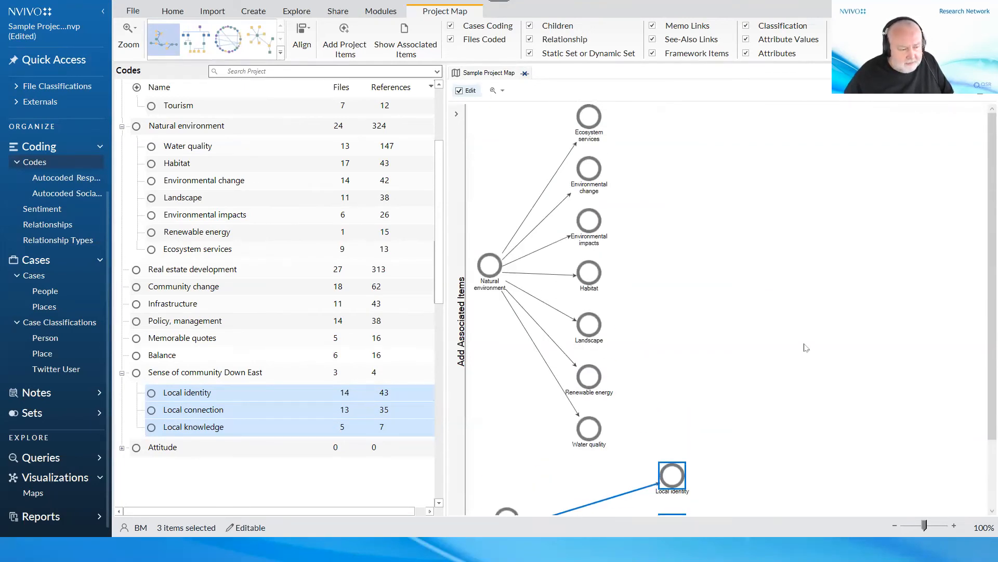
- Try the project map in the top-down, circular and star-shaped layouts, and return it to the circular layout
{"action": "left_click", "coordinate": [198, 47]}
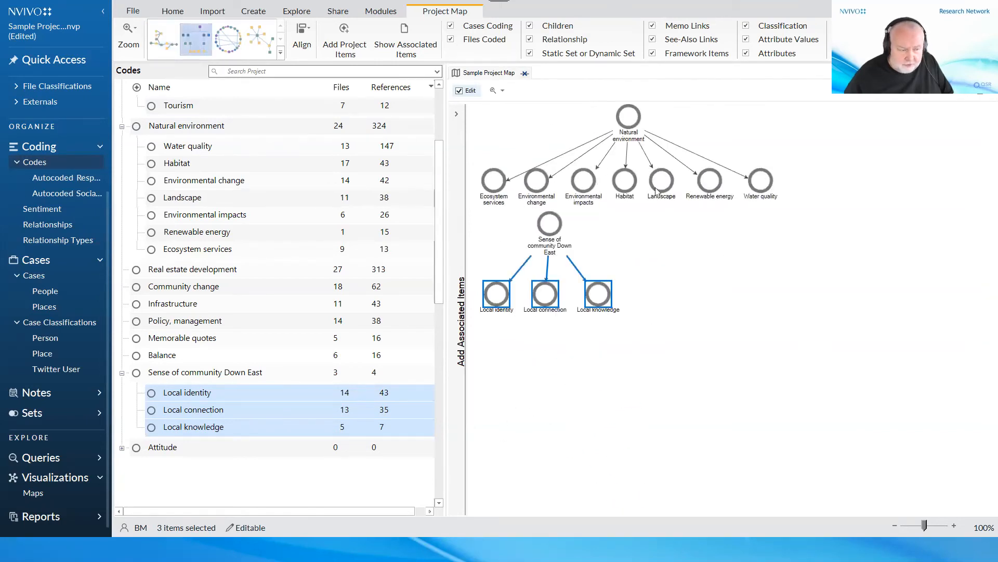
{"action": "left_click", "coordinate": [233, 47]}
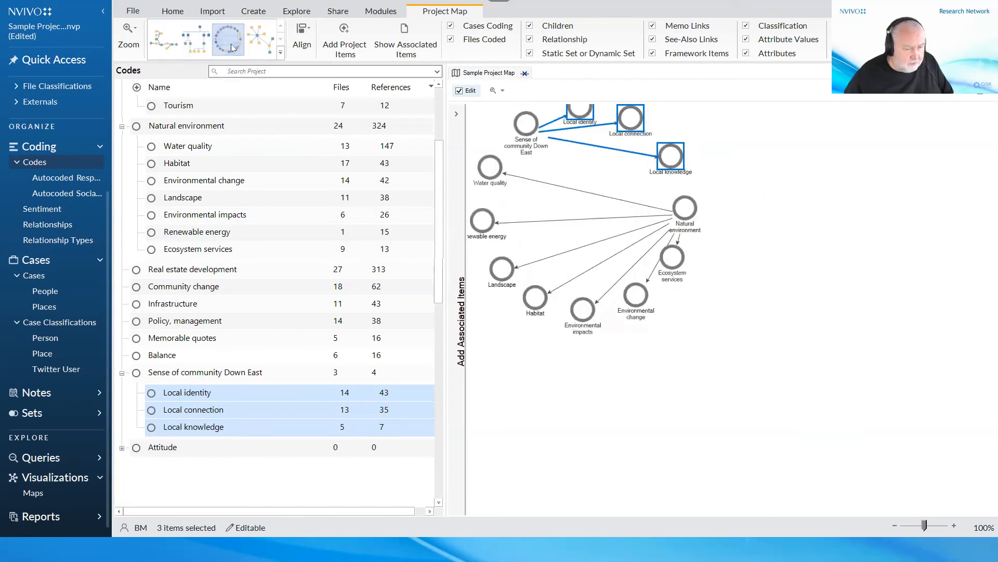
{"action": "left_click", "coordinate": [268, 46]}
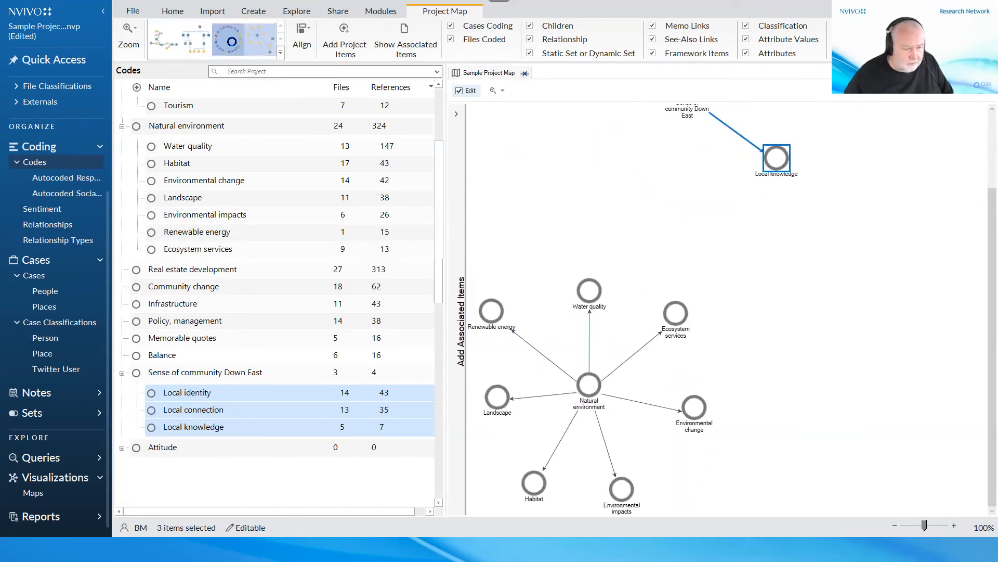
{"action": "left_click", "coordinate": [233, 45]}
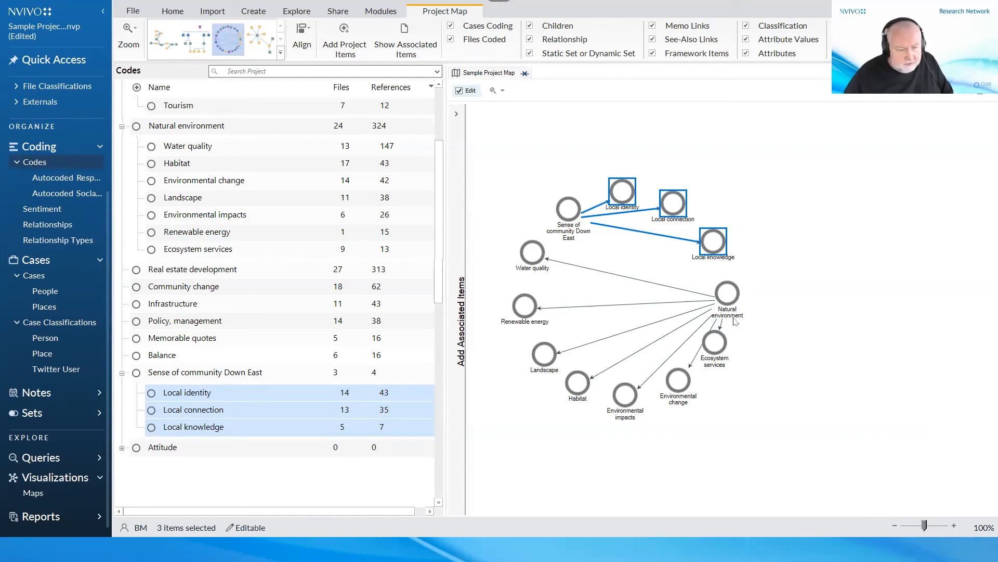
- Show the items associated with the Natural environment code on the map and expand its coded files
{"action": "right_click", "coordinate": [731, 299]}
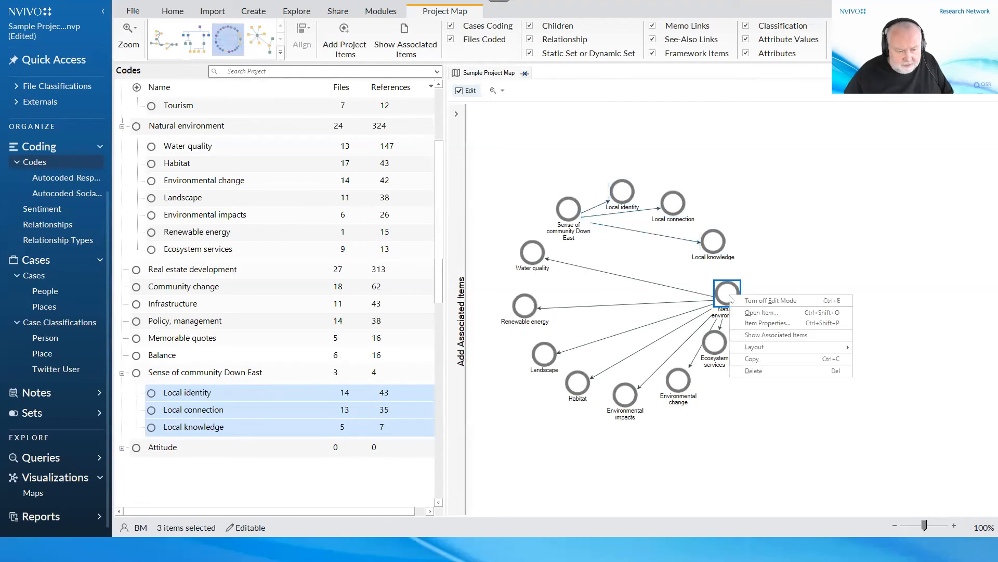
{"action": "left_click", "coordinate": [775, 335]}
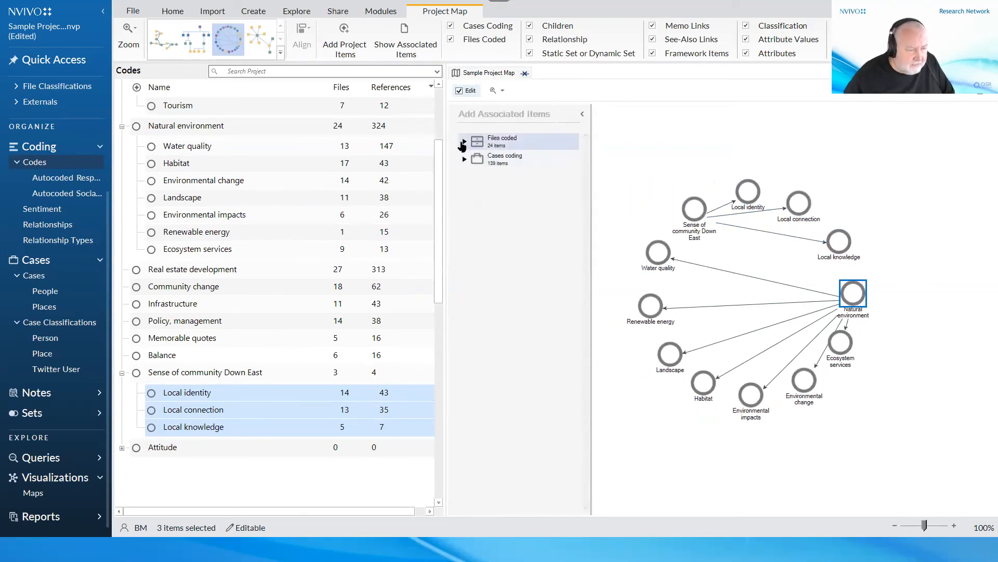
{"action": "left_click", "coordinate": [464, 141]}
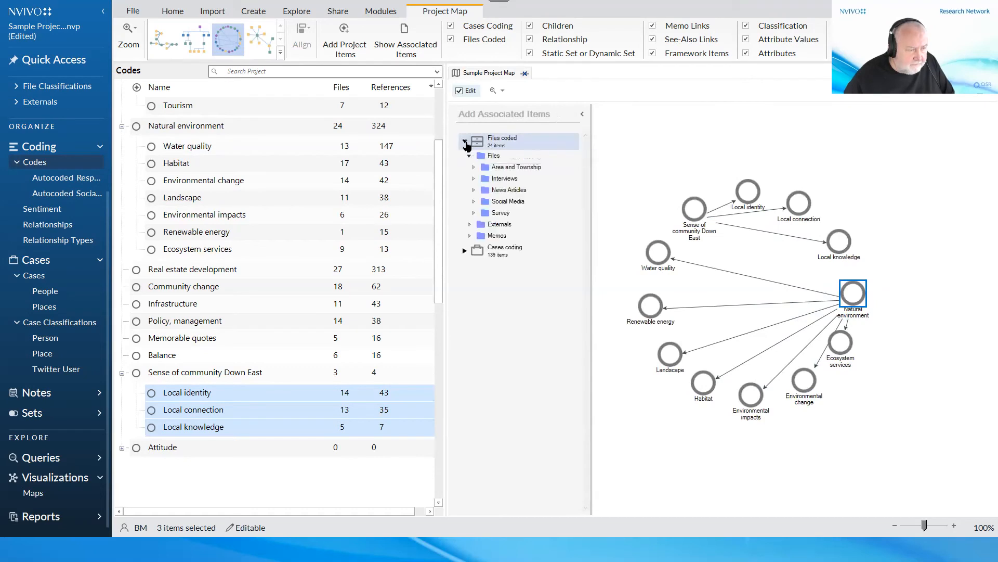
- Expand the Interviews, News Articles, Social Media, Survey, Externals and Memos folders to examine the files coded to Natural environment
{"action": "left_click", "coordinate": [474, 178]}
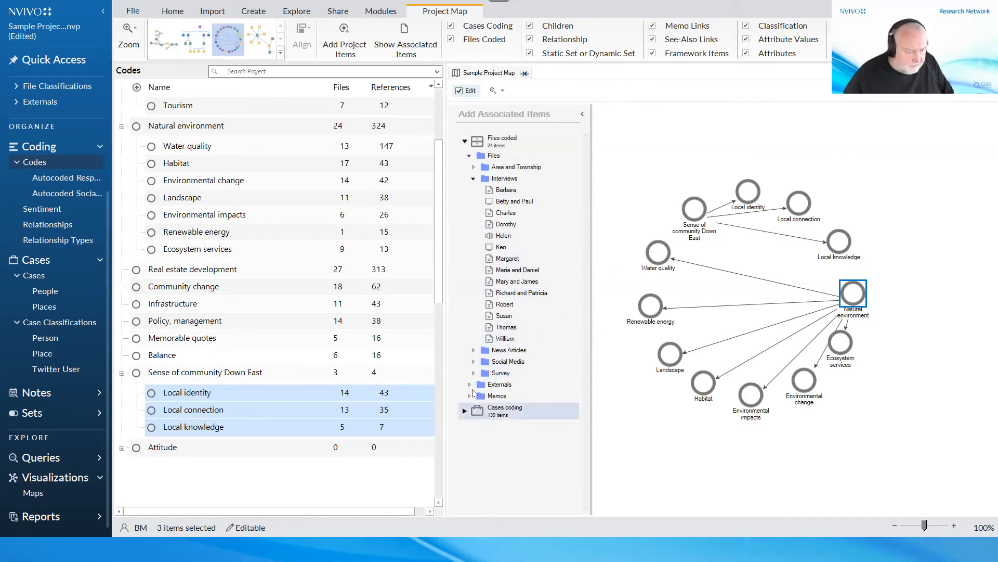
{"action": "left_click", "coordinate": [474, 351]}
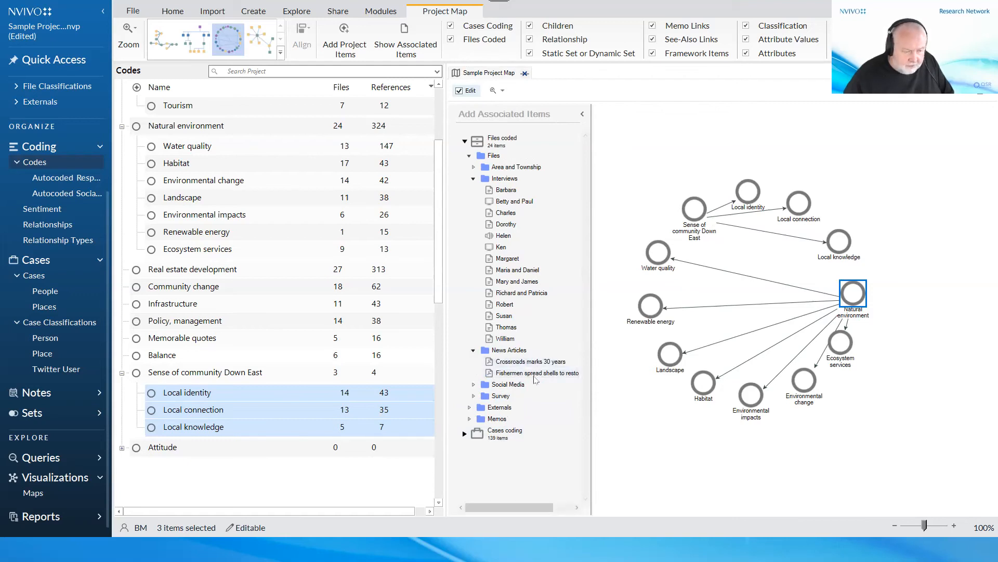
{"action": "left_click", "coordinate": [474, 385]}
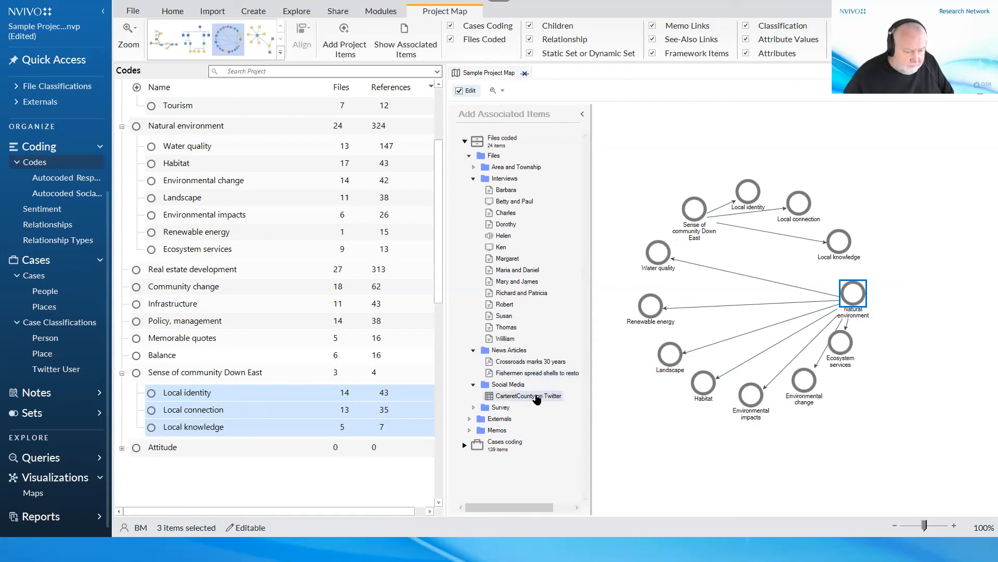
{"action": "left_click", "coordinate": [474, 407]}
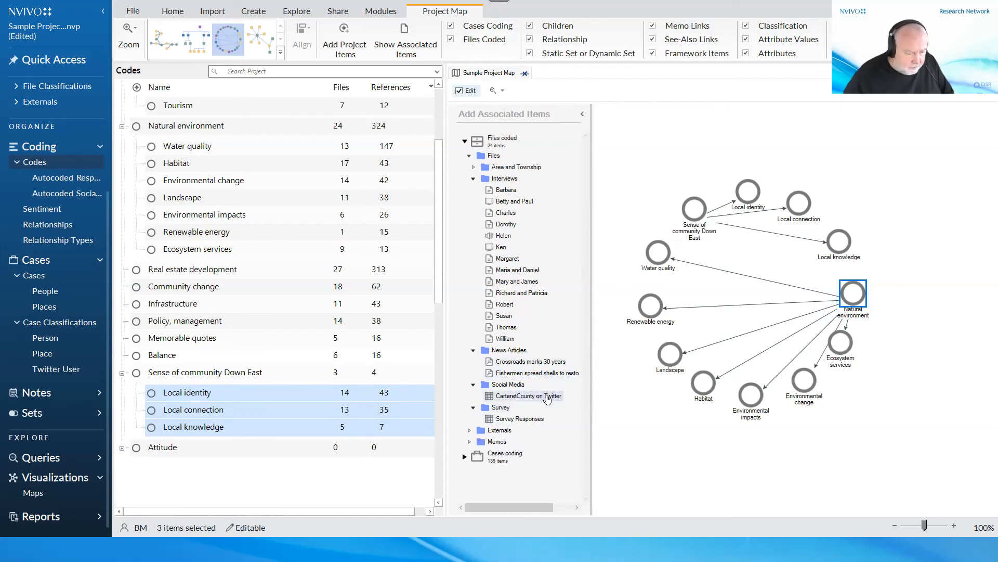
{"action": "left_click", "coordinate": [470, 430]}
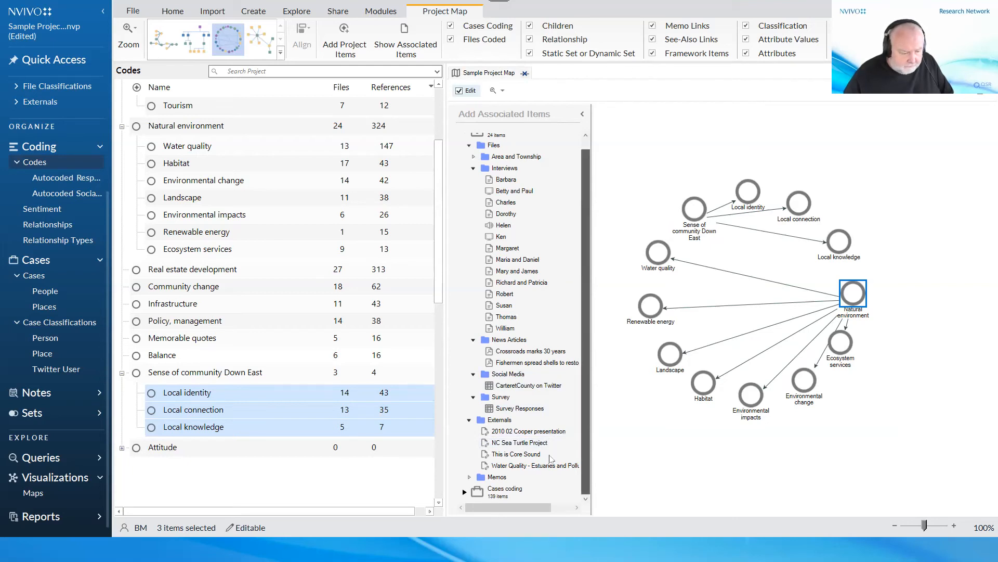
{"action": "left_click", "coordinate": [470, 478]}
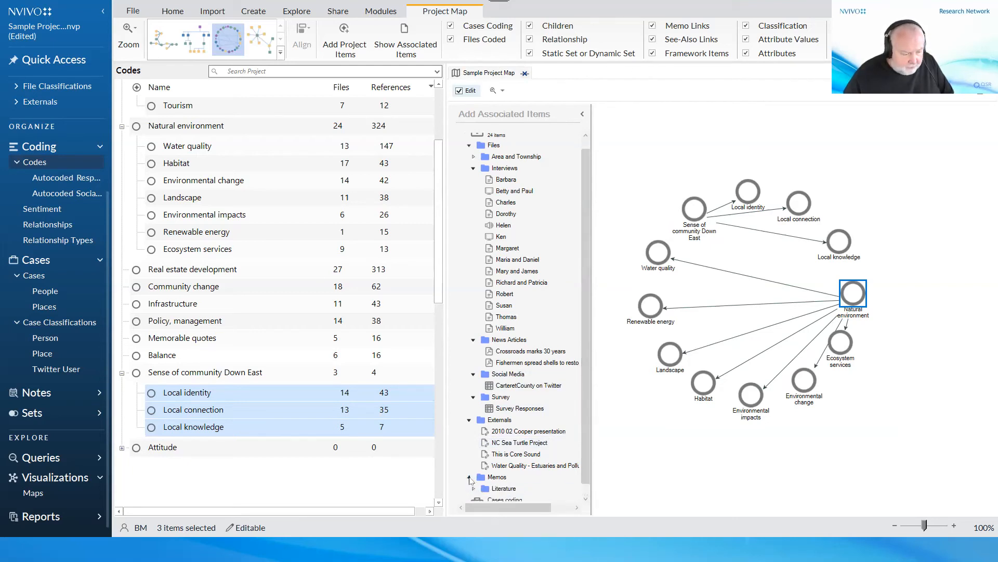
- Expand the Literature memos folder and the Cases coding group to examine the remaining items associated with Natural environment
{"action": "left_click_drag", "start_coordinate": [585, 456], "coordinate": [598, 510]}
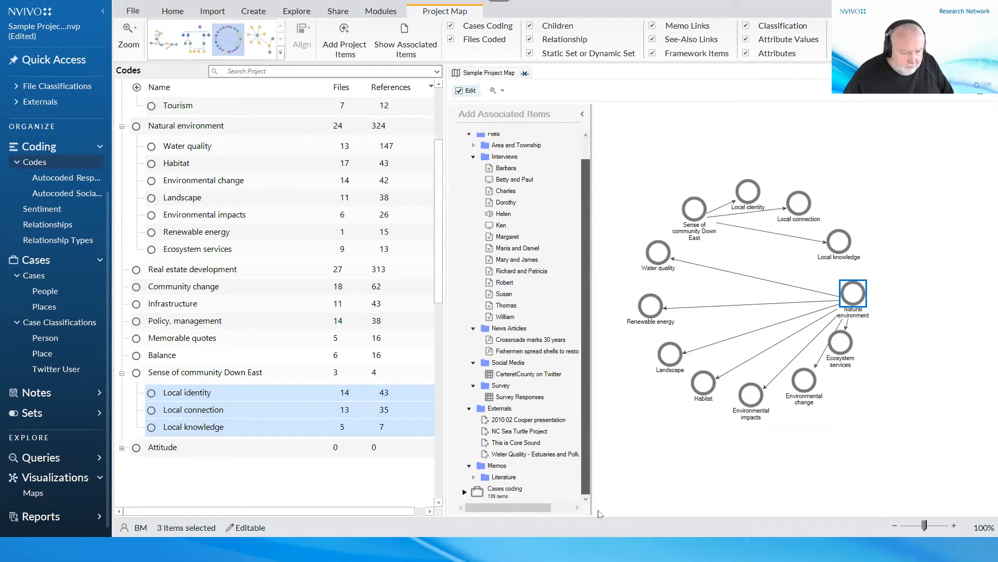
{"action": "left_click", "coordinate": [473, 477]}
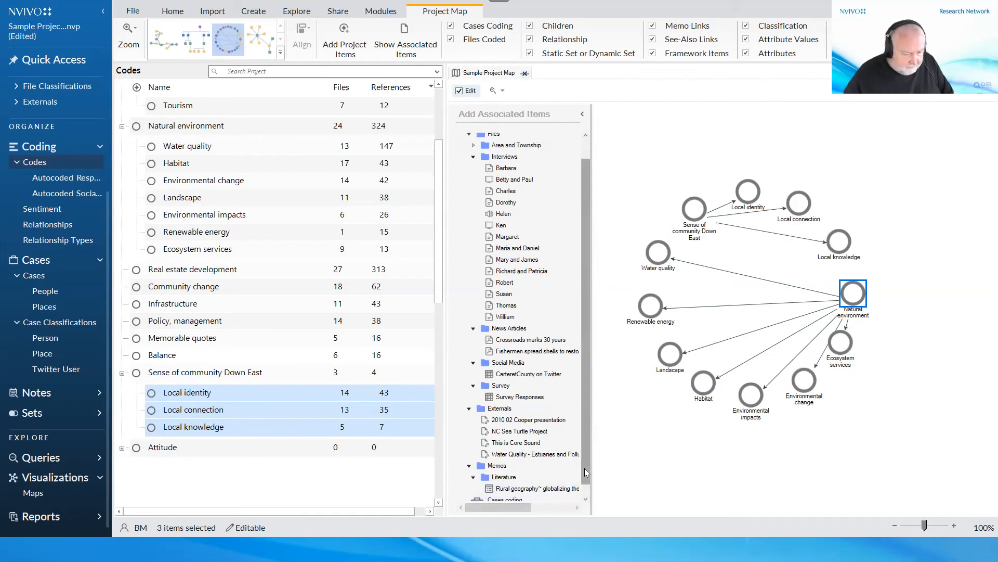
{"action": "left_click_drag", "start_coordinate": [586, 471], "coordinate": [586, 482]}
{"action": "left_click", "coordinate": [465, 492]}
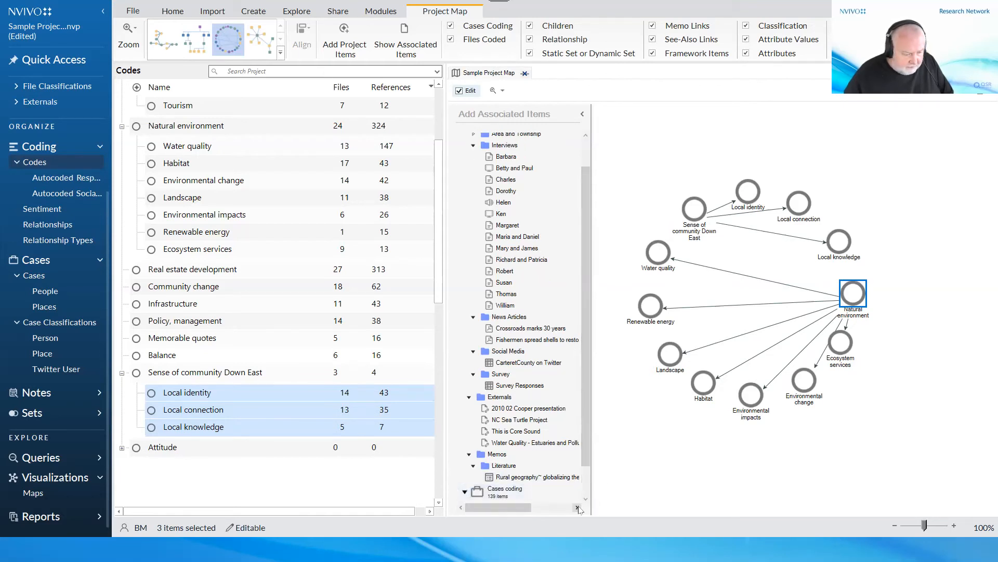
{"action": "left_click_drag", "start_coordinate": [583, 443], "coordinate": [589, 483]}
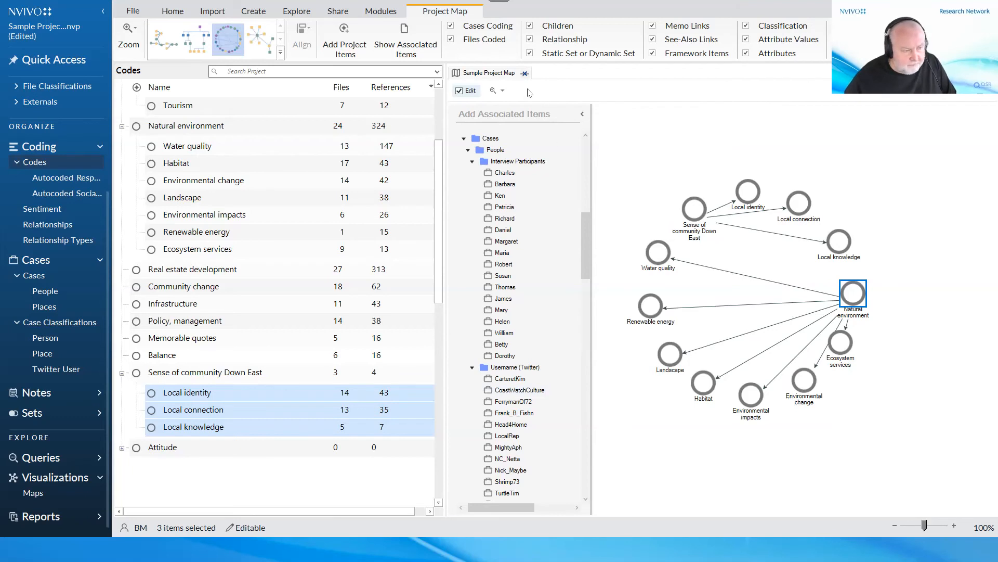
- Check the image file types offered for exporting the project map, without saving a file
{"action": "right_click", "coordinate": [702, 138]}
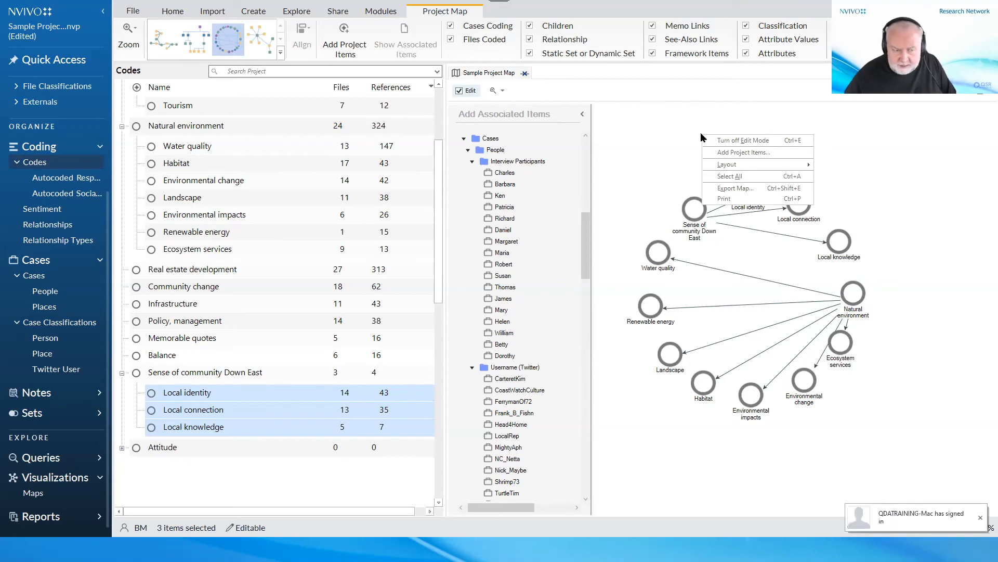
{"action": "left_click", "coordinate": [732, 189]}
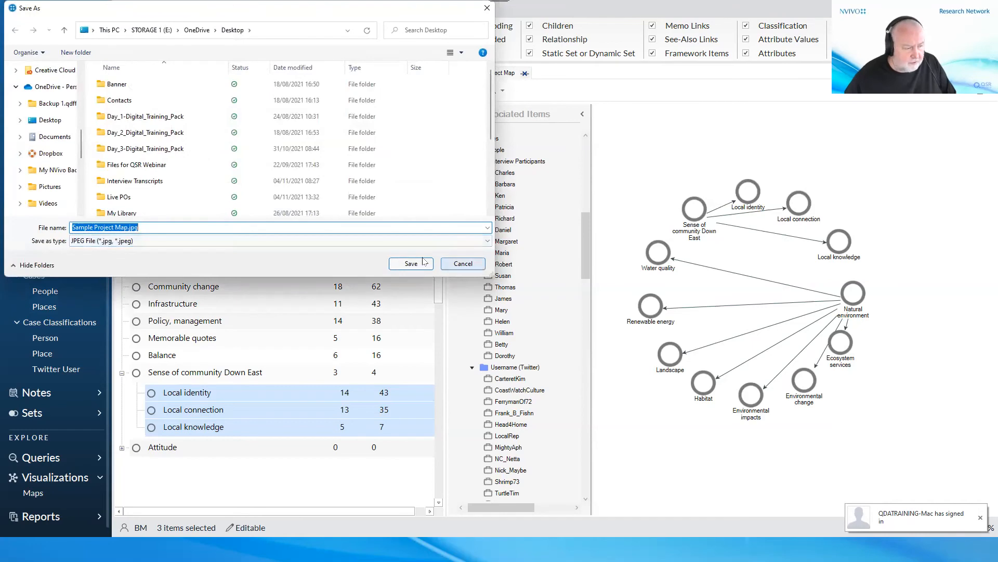
{"action": "left_click", "coordinate": [427, 242]}
{"action": "left_click", "coordinate": [427, 243]}
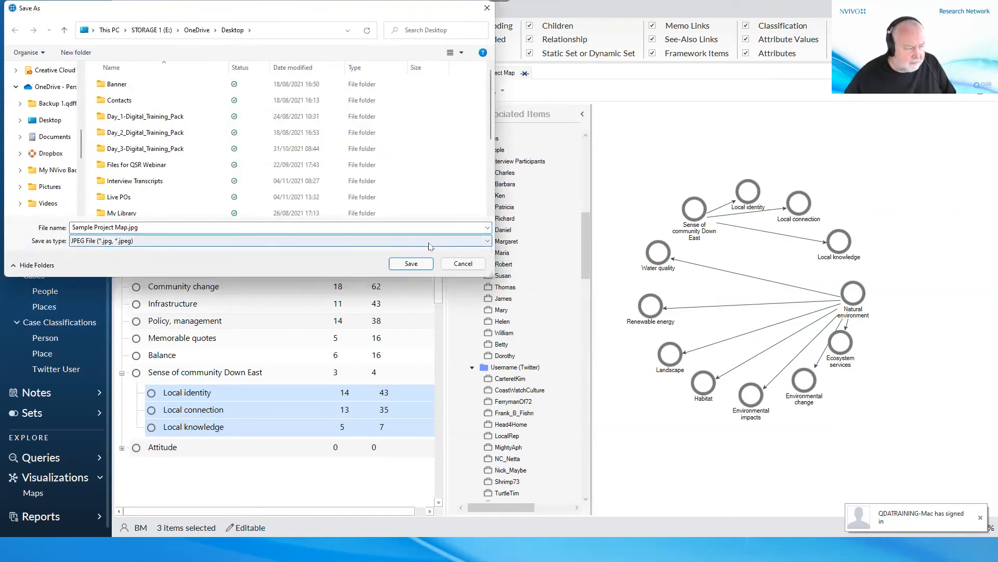
{"action": "left_click", "coordinate": [464, 263]}
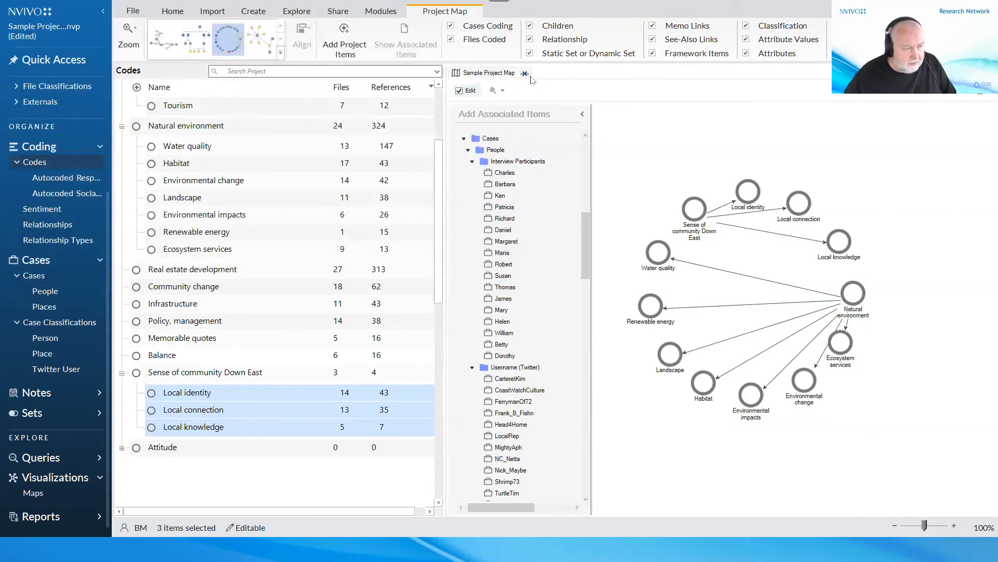
- Close the project map and open Sample Concept Map from the maps list for editing
{"action": "left_click", "coordinate": [525, 73]}
{"action": "left_click", "coordinate": [53, 492]}
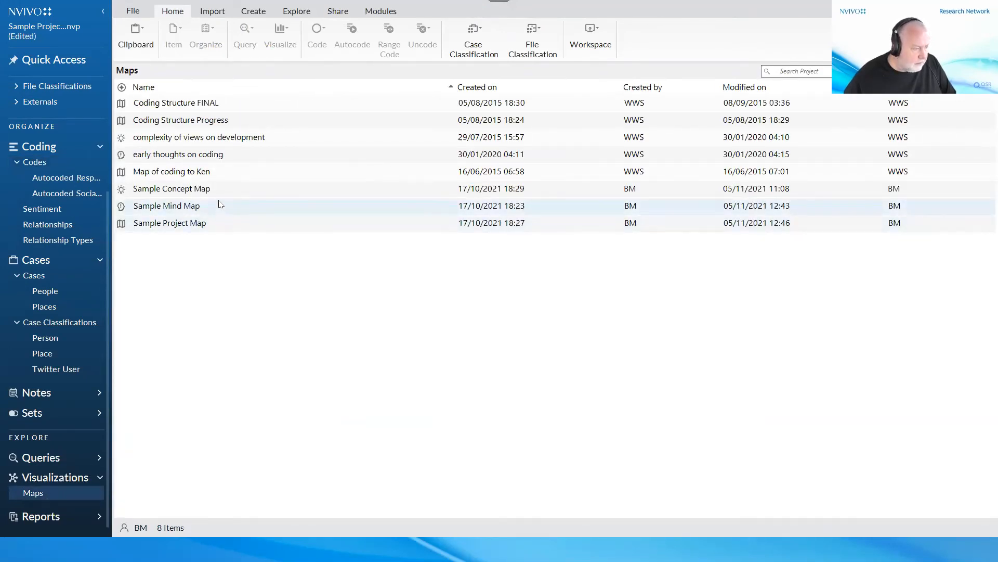
{"action": "left_click", "coordinate": [242, 195]}
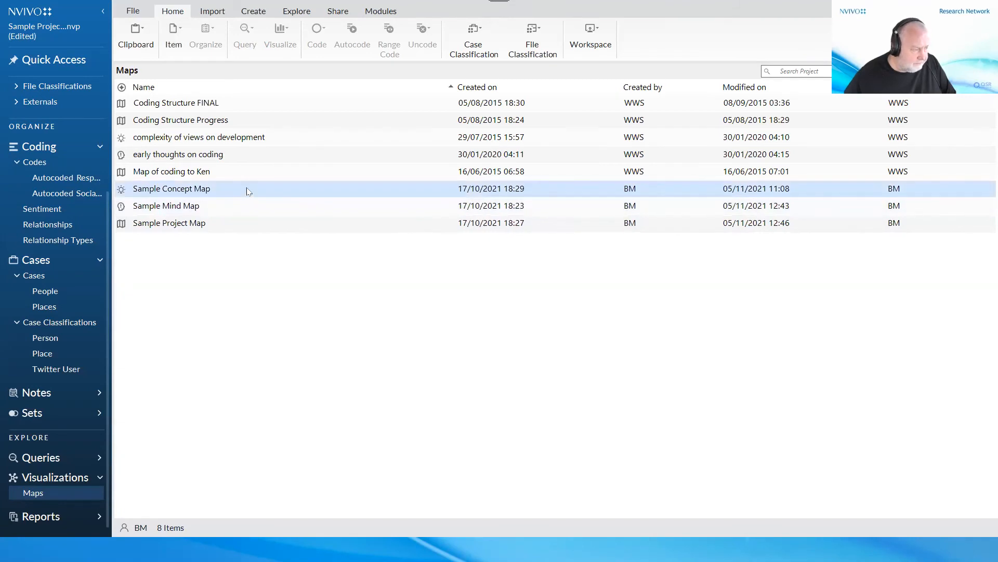
{"action": "right_click", "coordinate": [248, 191]}
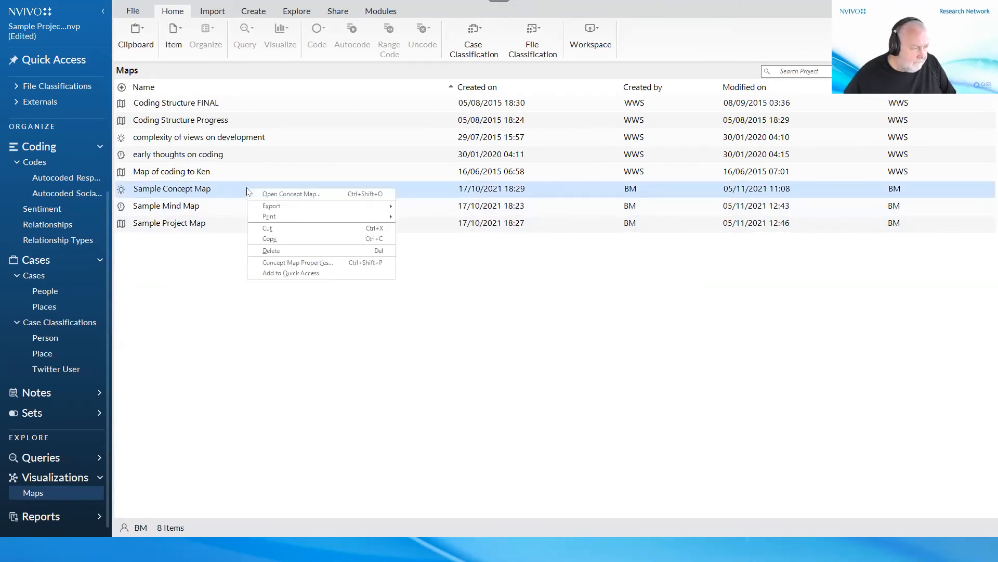
{"action": "left_click", "coordinate": [289, 194]}
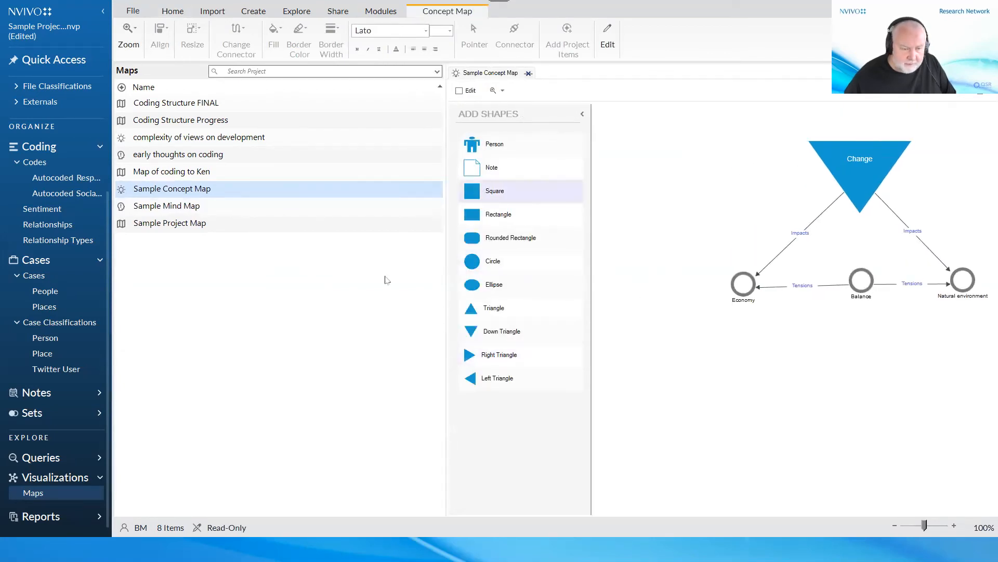
{"action": "left_click", "coordinate": [459, 90]}
- Add a Person shape below Economy on the concept map and place the Tourism code beside it, beneath Balance
{"action": "left_click_drag", "start_coordinate": [478, 148], "coordinate": [752, 391]}
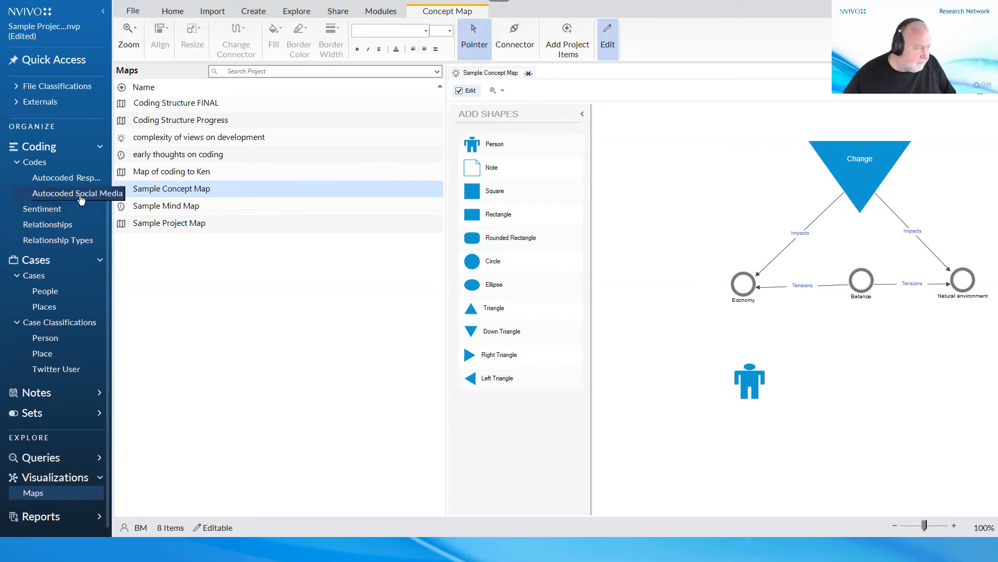
{"action": "left_click", "coordinate": [44, 164]}
{"action": "left_click", "coordinate": [158, 164]}
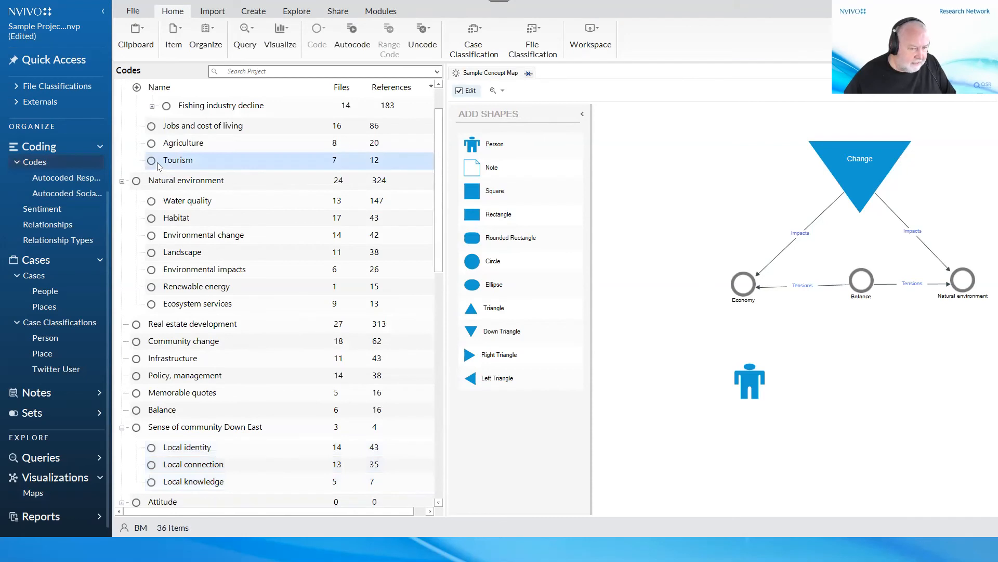
{"action": "left_click_drag", "start_coordinate": [158, 164], "coordinate": [861, 378]}
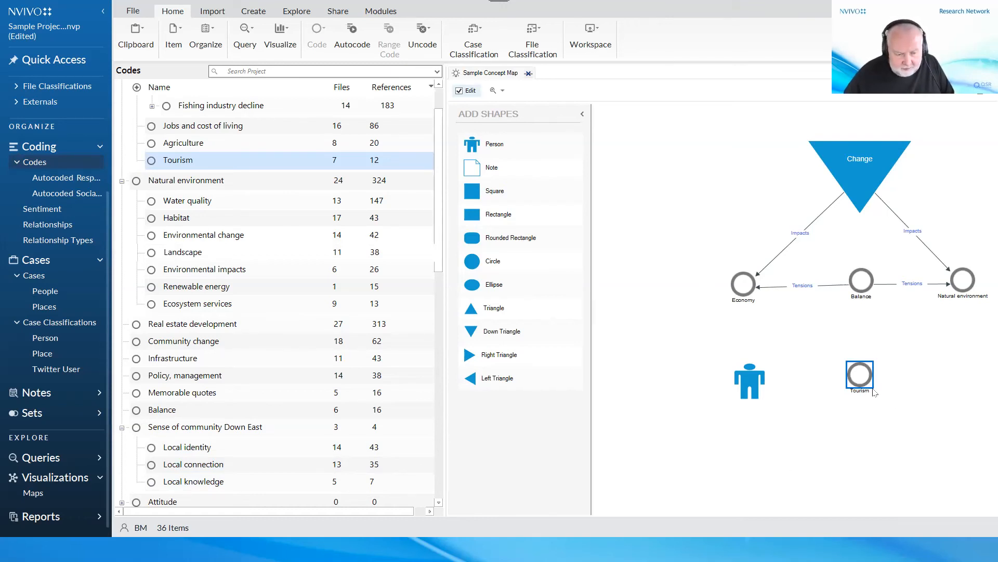
{"action": "left_click_drag", "start_coordinate": [862, 378], "coordinate": [863, 384]}
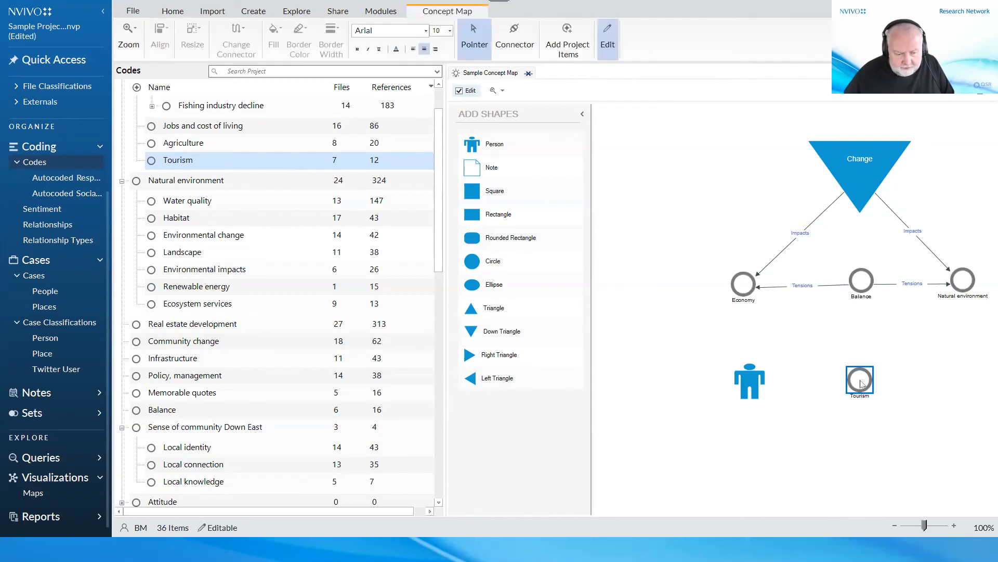
{"action": "left_click", "coordinate": [825, 445]}
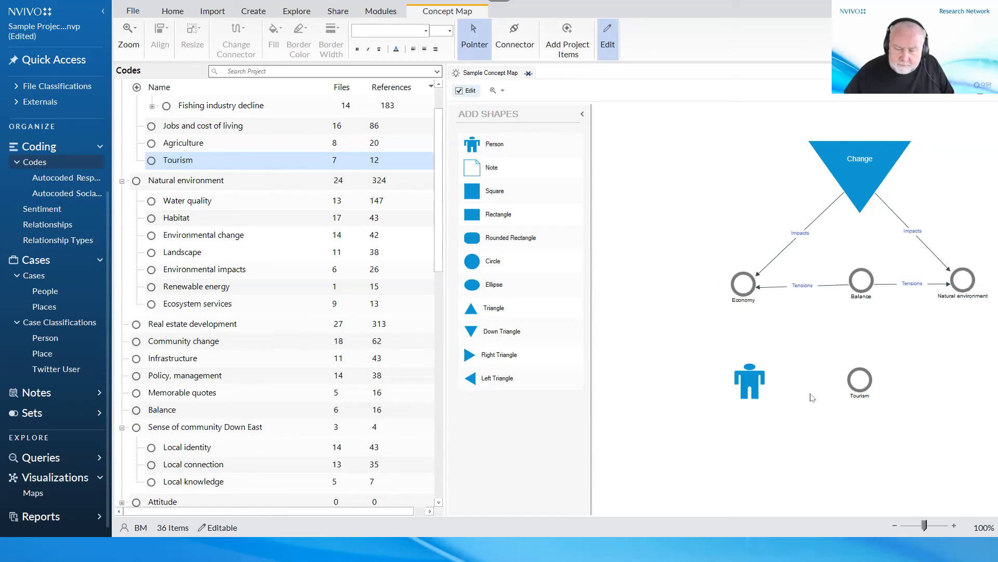
- Connect the Person shape to the Tourism code with an arrow labelled "Depends on"
{"action": "left_click", "coordinate": [754, 382]}
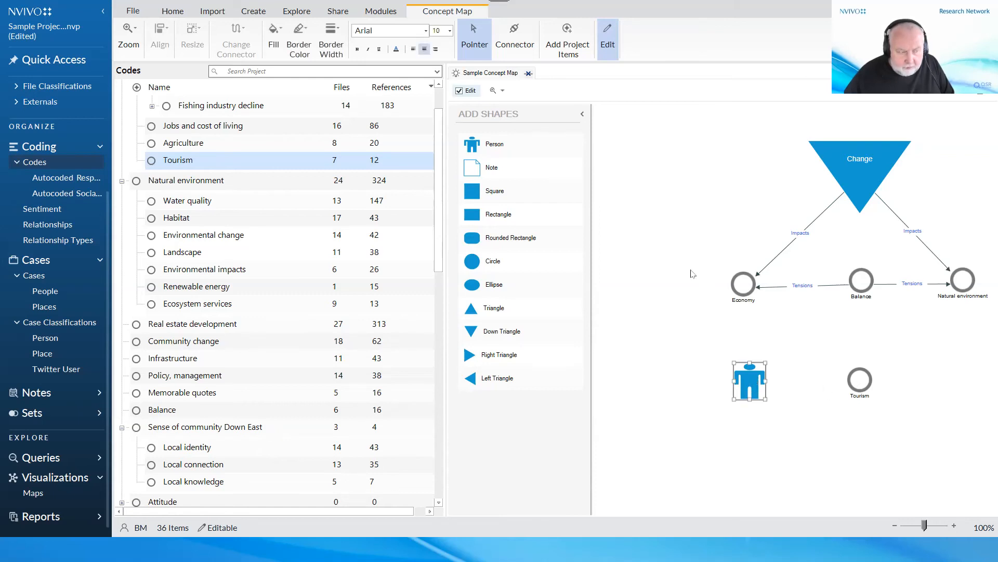
{"action": "left_click", "coordinate": [515, 35]}
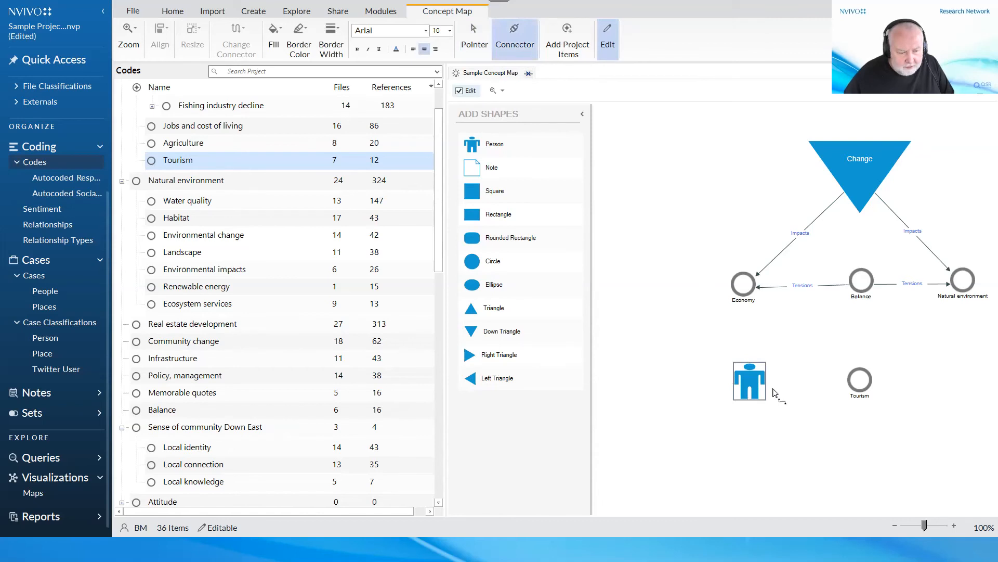
{"action": "left_click_drag", "start_coordinate": [763, 390], "coordinate": [827, 385]}
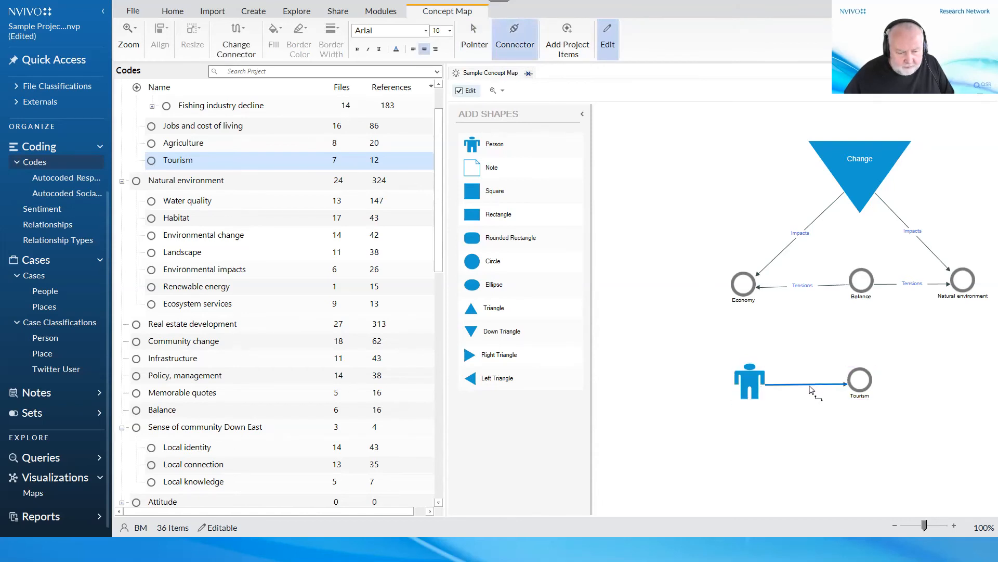
{"action": "type", "text": "Depends on"}
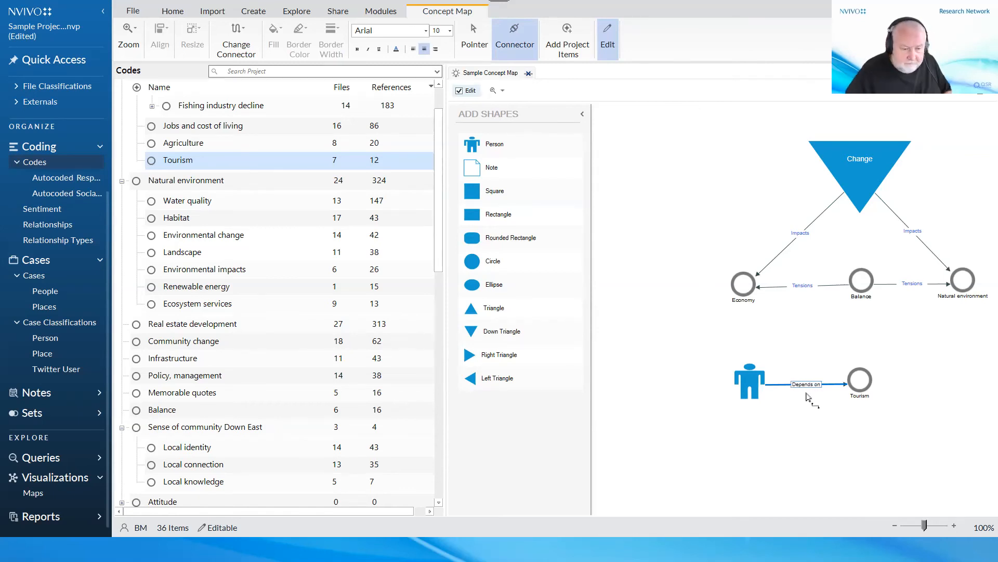
{"action": "left_click", "coordinate": [807, 397]}
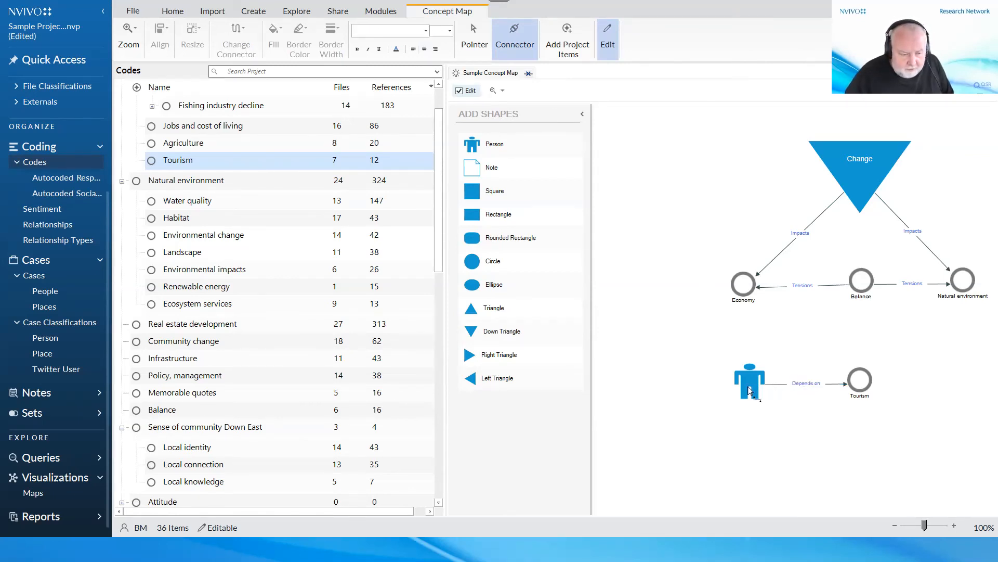
- Connect the Economy code to the Person shape with an arrow labelled "Depends"
{"action": "left_click_drag", "start_coordinate": [741, 292], "coordinate": [748, 382]}
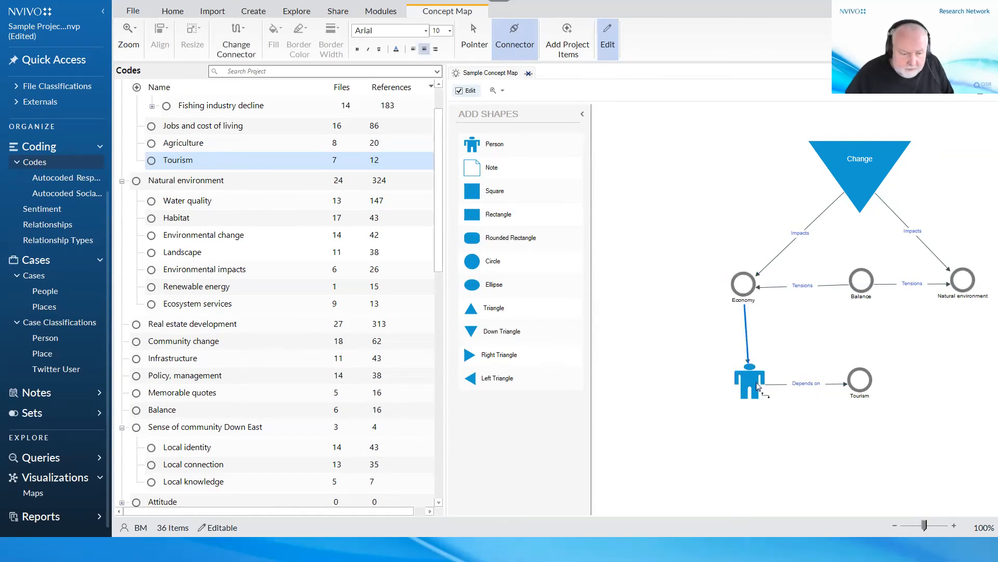
{"action": "left_click", "coordinate": [749, 341]}
{"action": "double_click", "coordinate": [747, 336]}
{"action": "type", "text": "Depends"}
{"action": "left_click", "coordinate": [804, 443]}
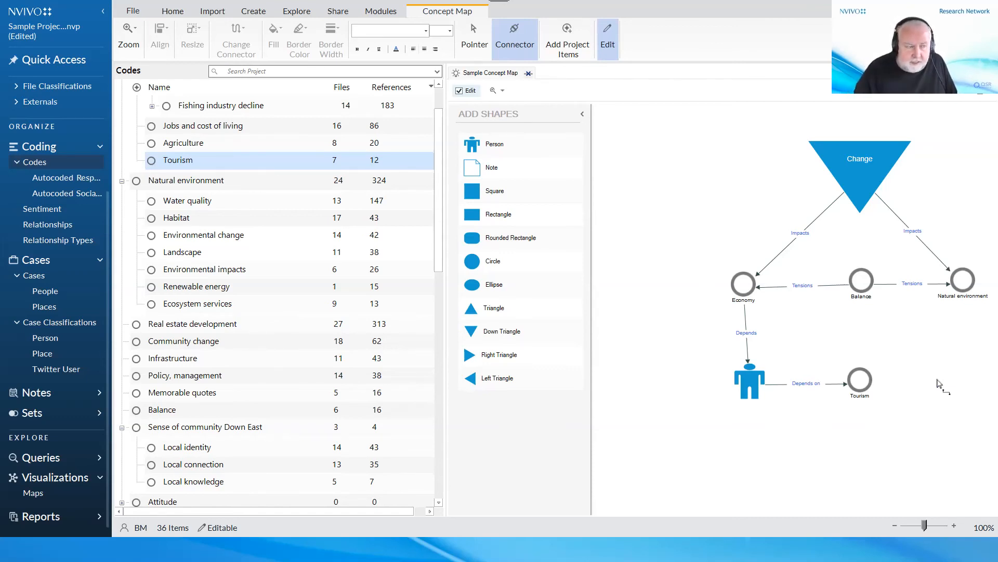
- Close the concept map, reopen Sample Concept Map from the maps list to review it, and close it again
{"action": "left_click", "coordinate": [529, 74]}
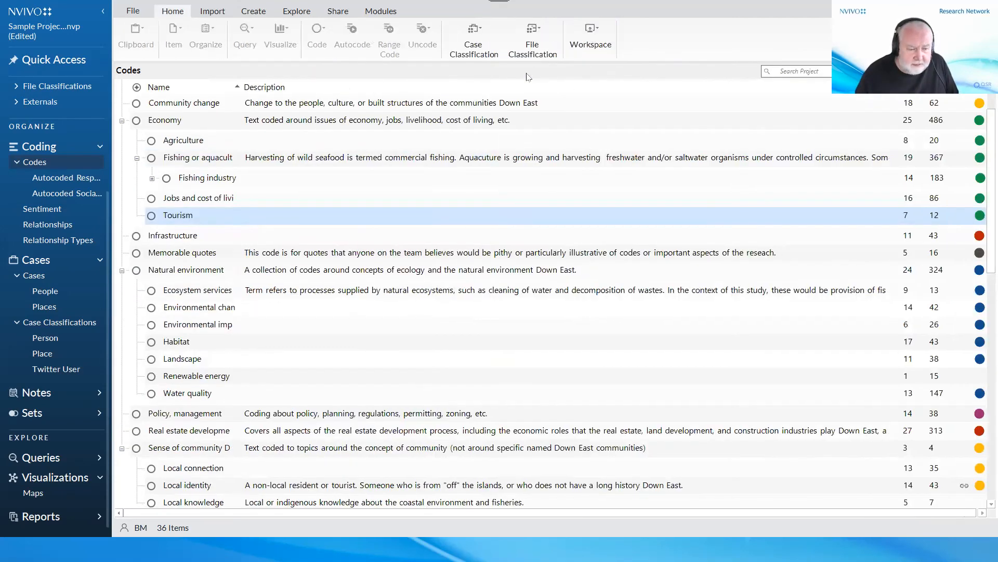
{"action": "left_click", "coordinate": [33, 494]}
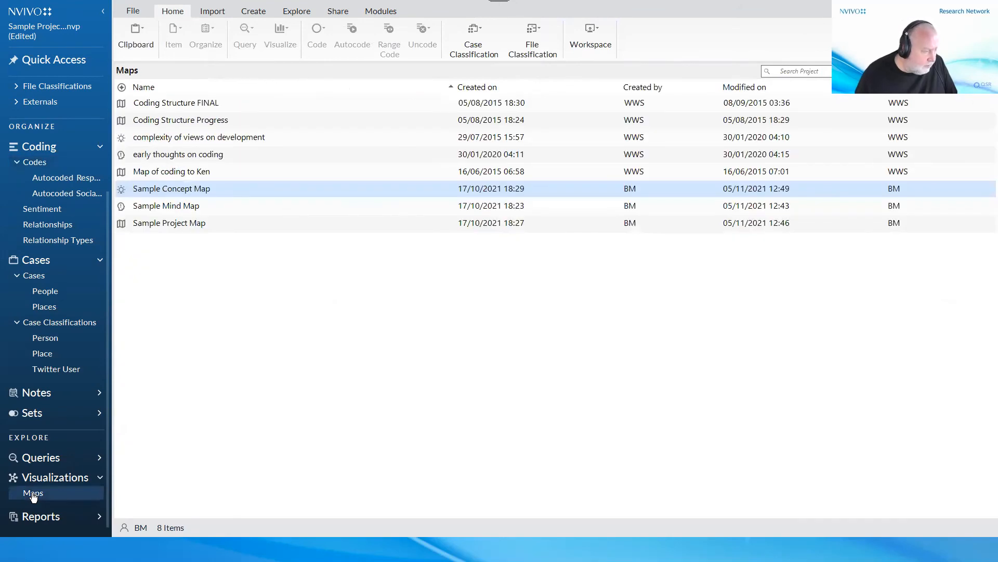
{"action": "left_click", "coordinate": [290, 191]}
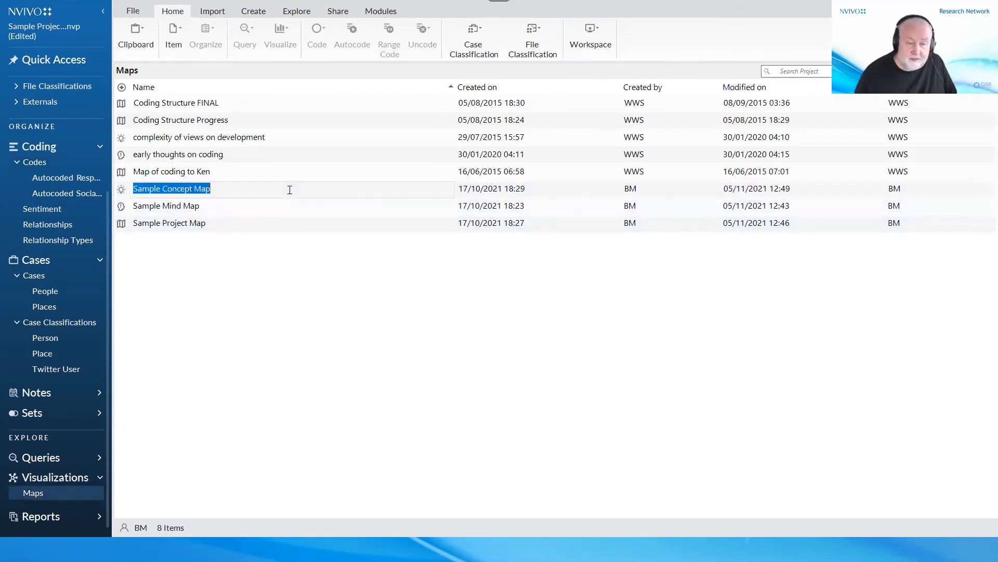
{"action": "double_click", "coordinate": [125, 191]}
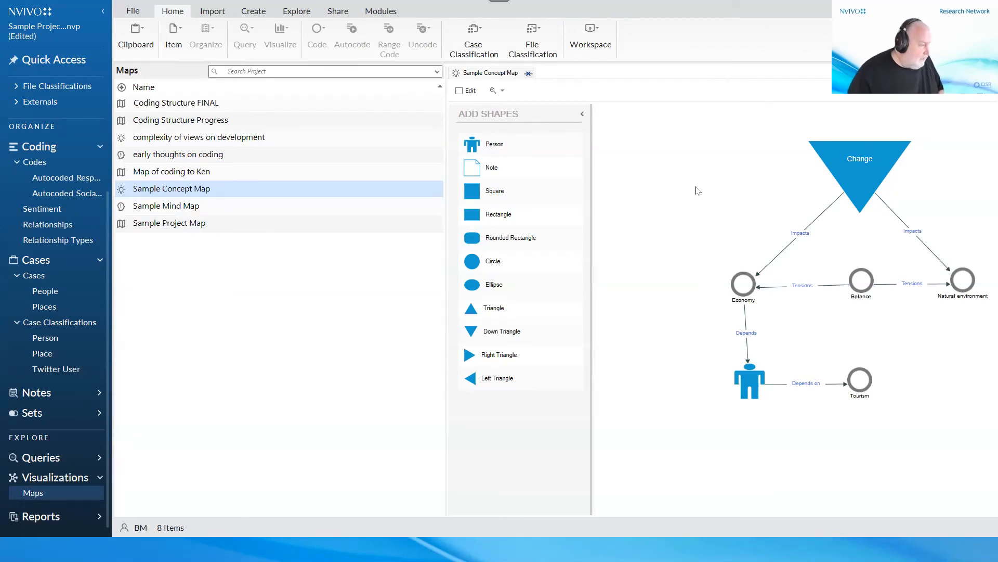
{"action": "left_click", "coordinate": [528, 74]}
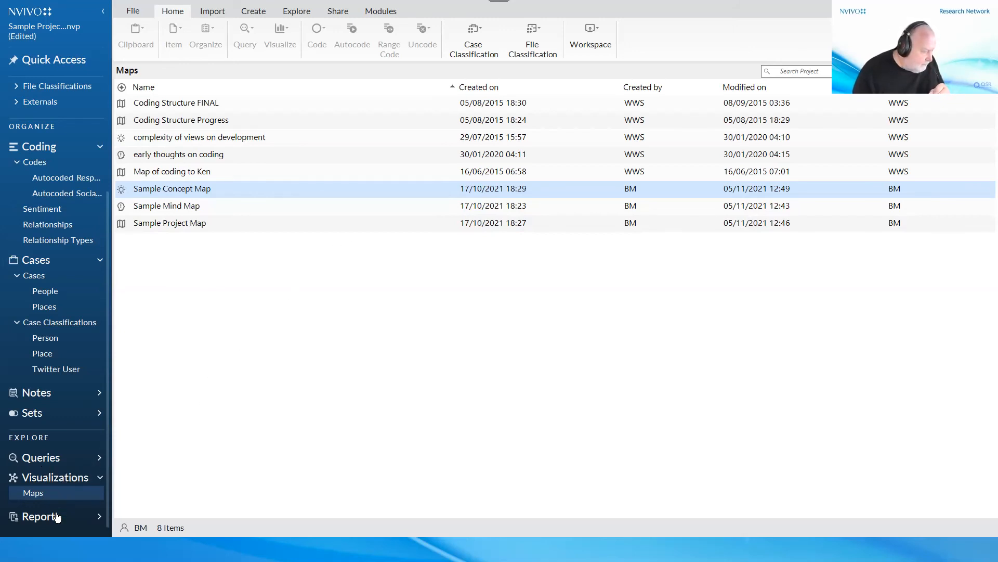
- Create a new matrix coding query from the Query Criteria list
{"action": "left_click", "coordinate": [52, 461]}
{"action": "left_click", "coordinate": [57, 473]}
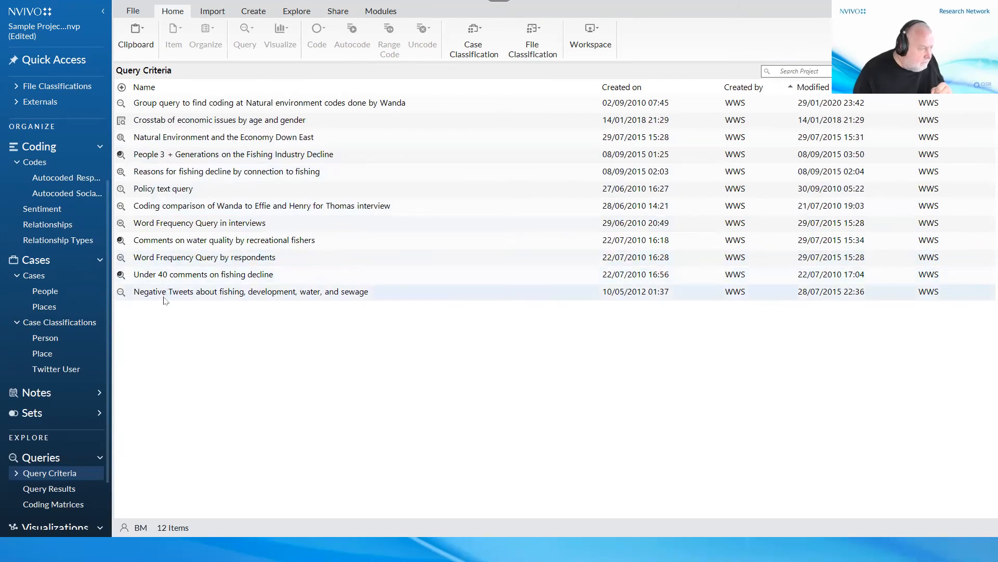
{"action": "right_click", "coordinate": [169, 333]}
{"action": "mouse_move", "coordinate": [236, 337]}
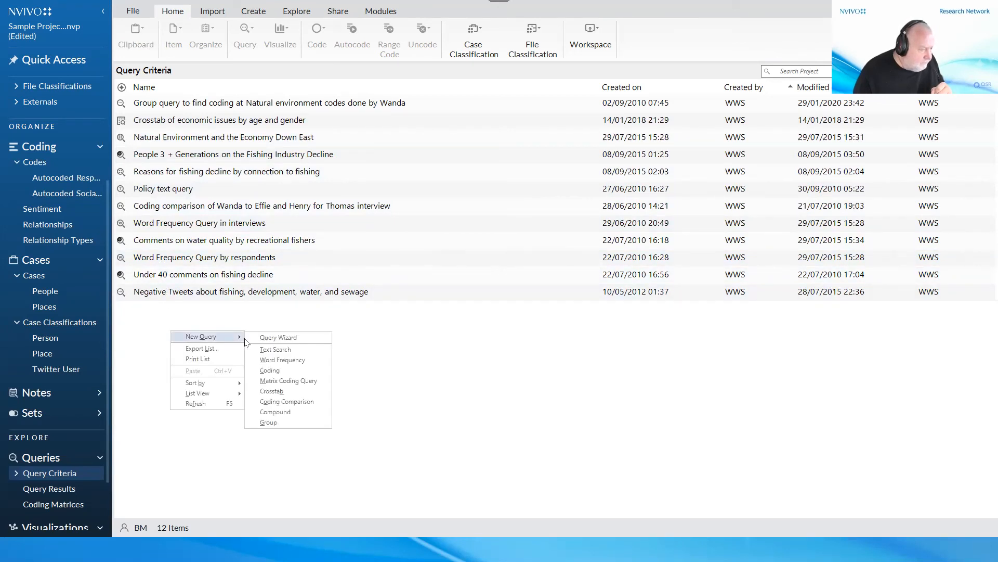
{"action": "left_click", "coordinate": [297, 381]}
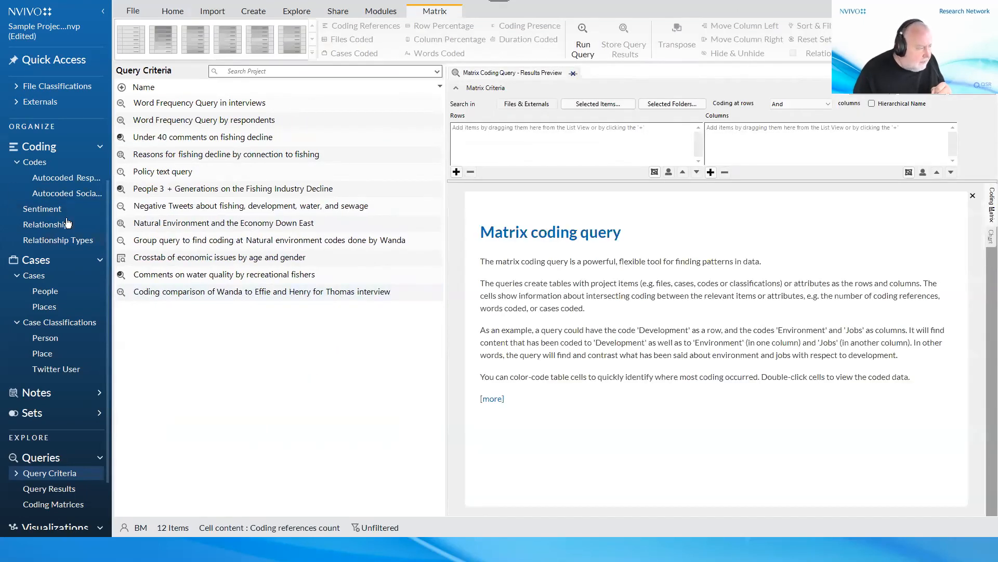
- Add the seven child codes of Natural environment, from Water quality to Ecosystem services, as the matrix query's rows
{"action": "left_click", "coordinate": [35, 162]}
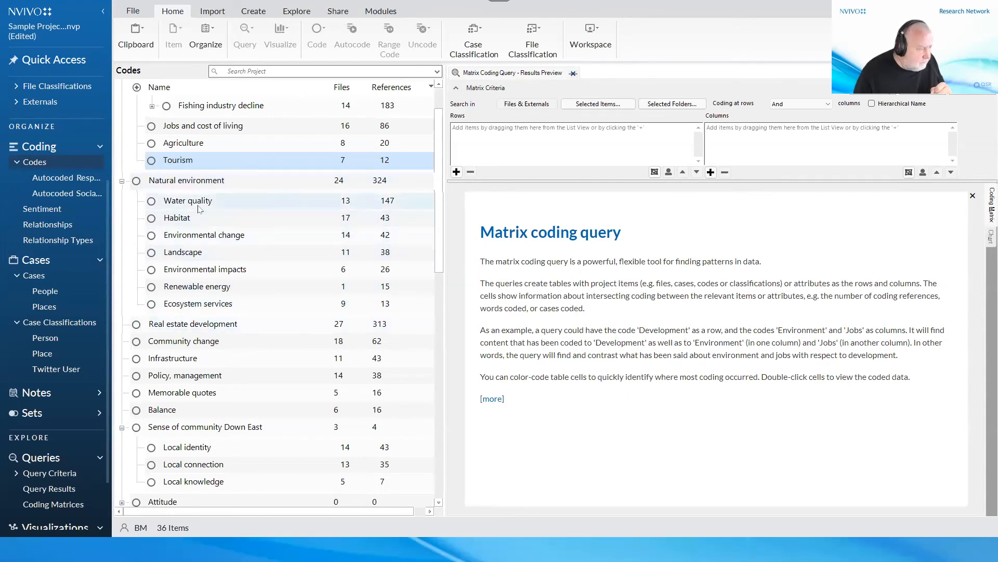
{"action": "left_click", "coordinate": [231, 201]}
{"action": "left_click", "coordinate": [221, 303], "text": "shift"}
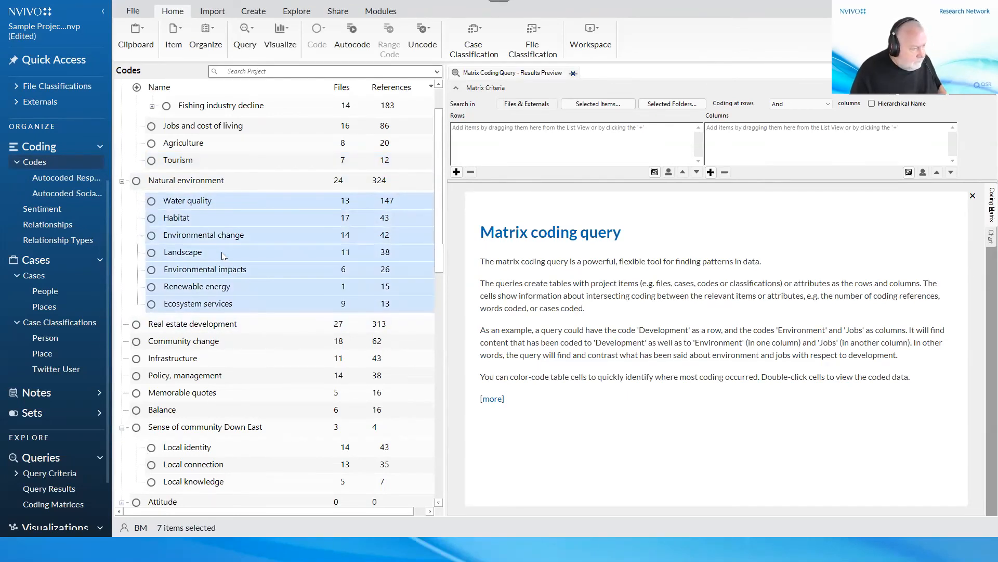
{"action": "left_click_drag", "start_coordinate": [221, 256], "coordinate": [575, 157]}
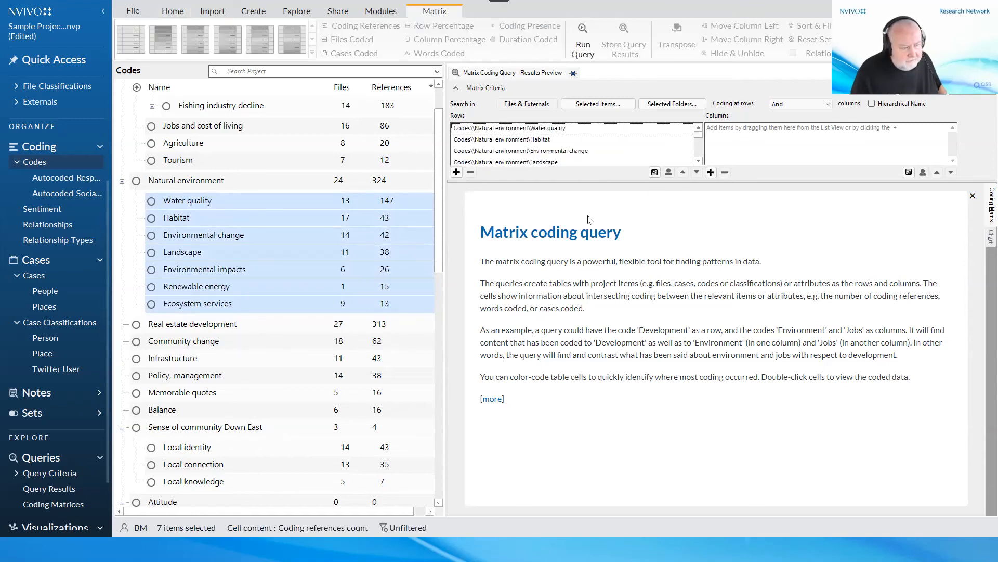
- Add the Positive and Negative child codes of Attitude as the matrix query's columns
{"action": "left_click_drag", "start_coordinate": [439, 231], "coordinate": [443, 181]}
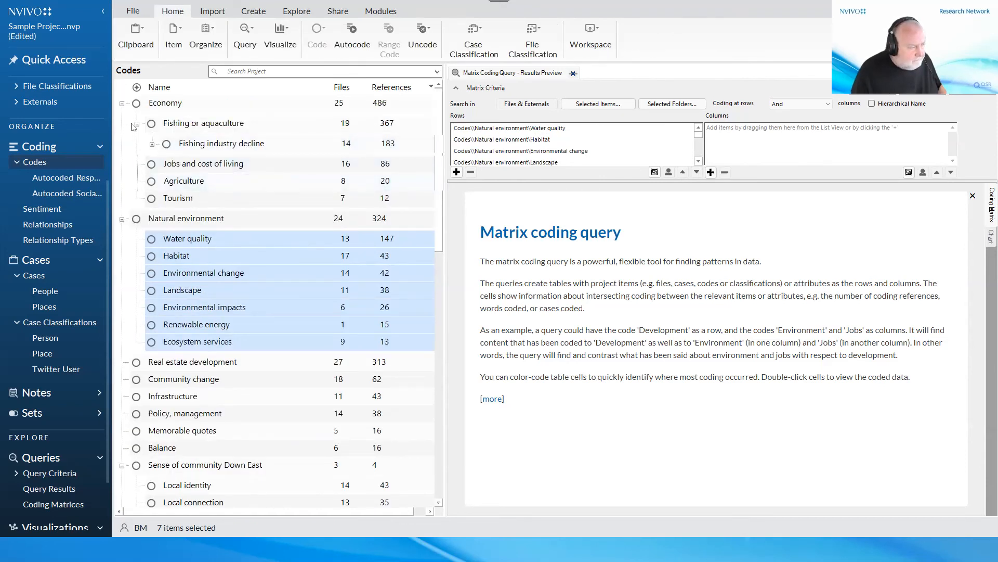
{"action": "left_click", "coordinate": [122, 104]}
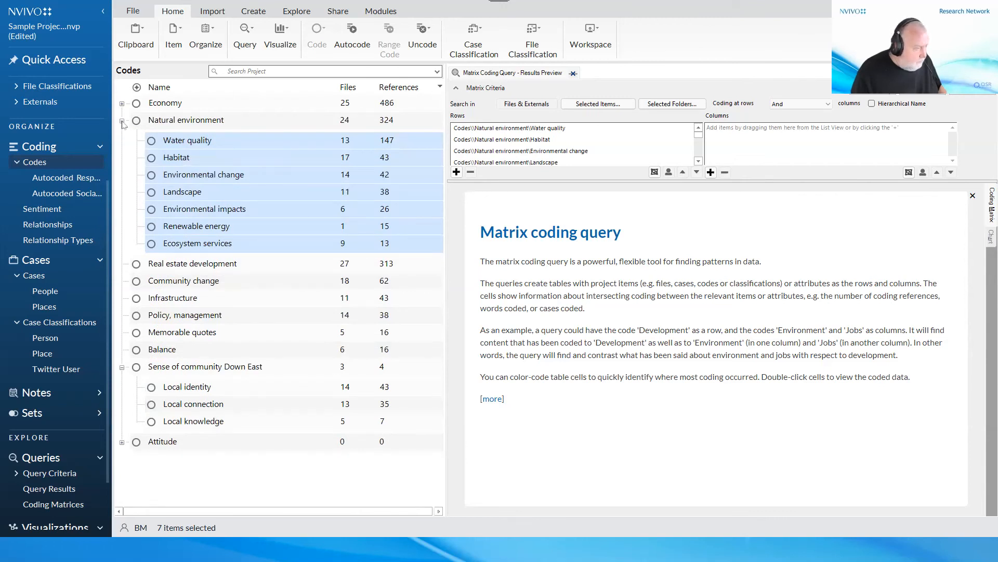
{"action": "left_click", "coordinate": [121, 121]}
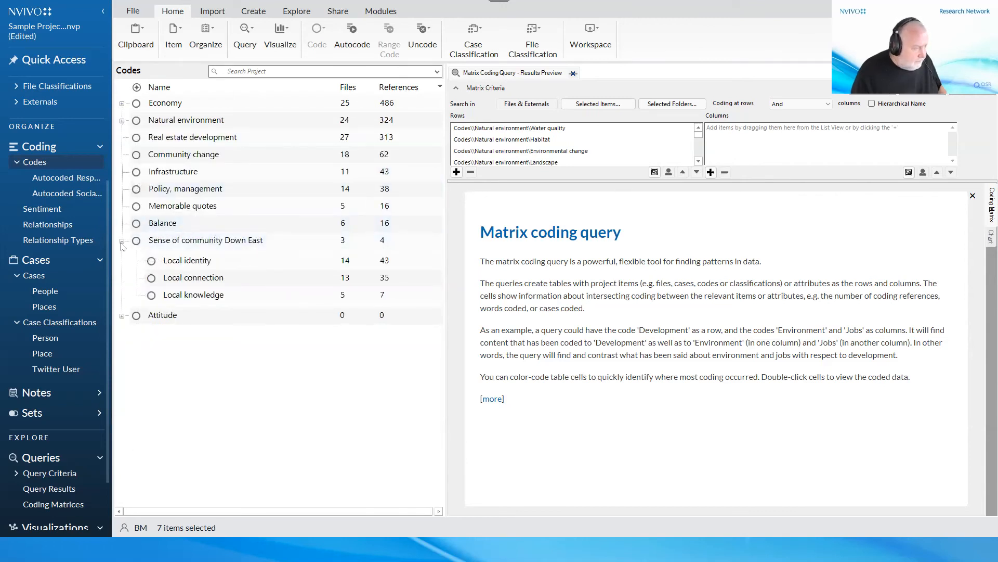
{"action": "left_click", "coordinate": [122, 316]}
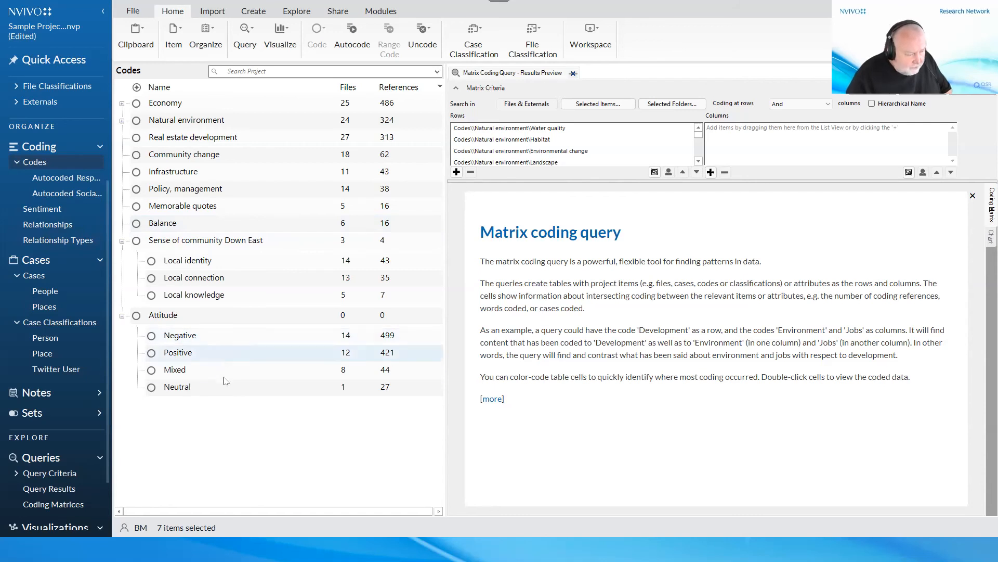
{"action": "left_click", "coordinate": [193, 353]}
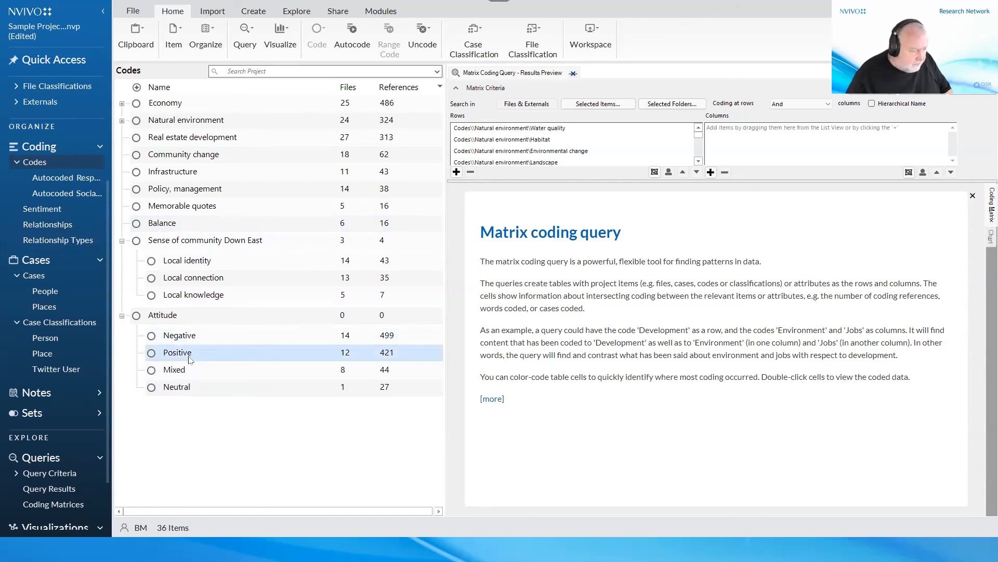
{"action": "left_click_drag", "start_coordinate": [153, 360], "coordinate": [739, 143]}
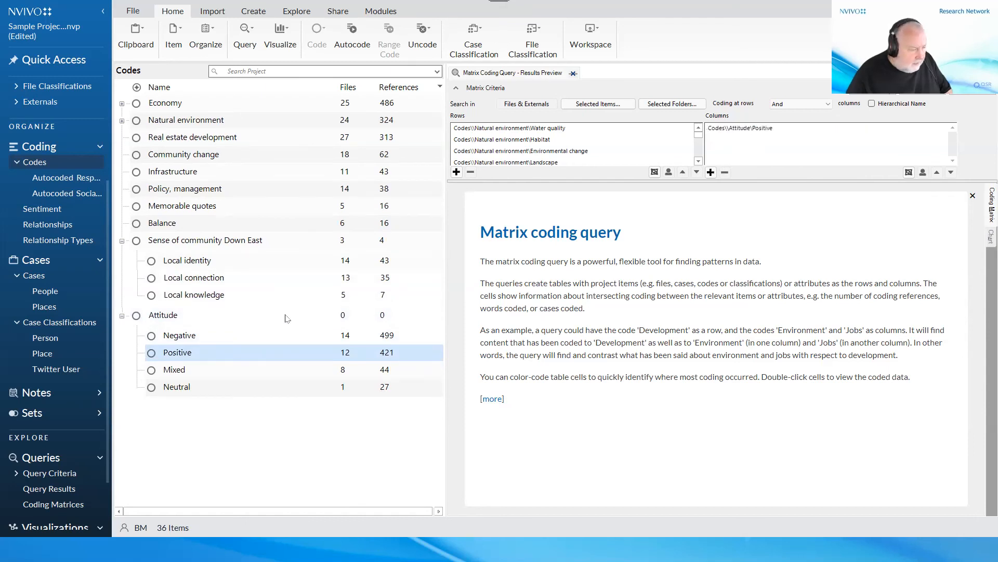
{"action": "left_click_drag", "start_coordinate": [157, 339], "coordinate": [741, 153]}
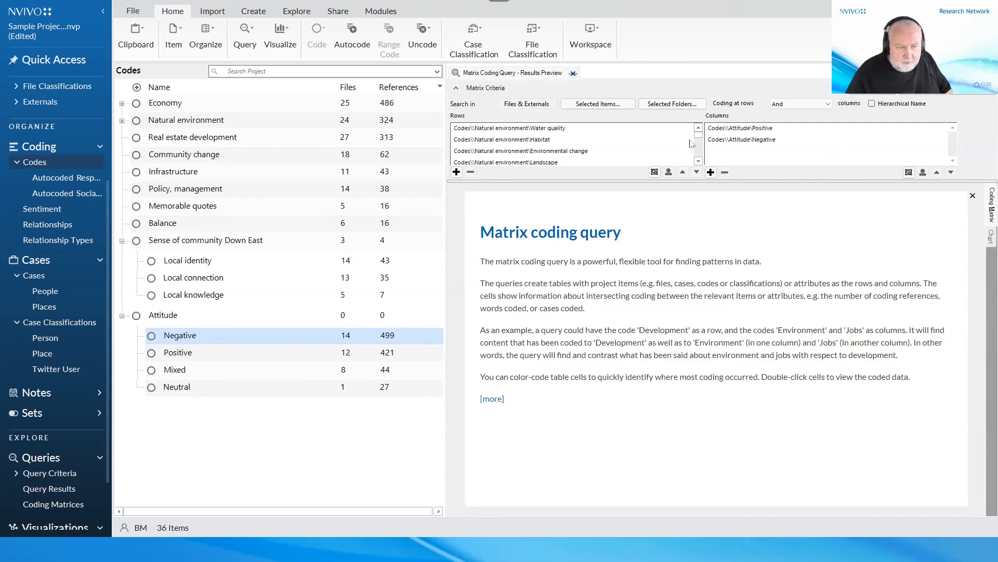
- Run the matrix coding query and shade the result cells in blue by coding reference count
{"action": "left_click", "coordinate": [870, 92]}
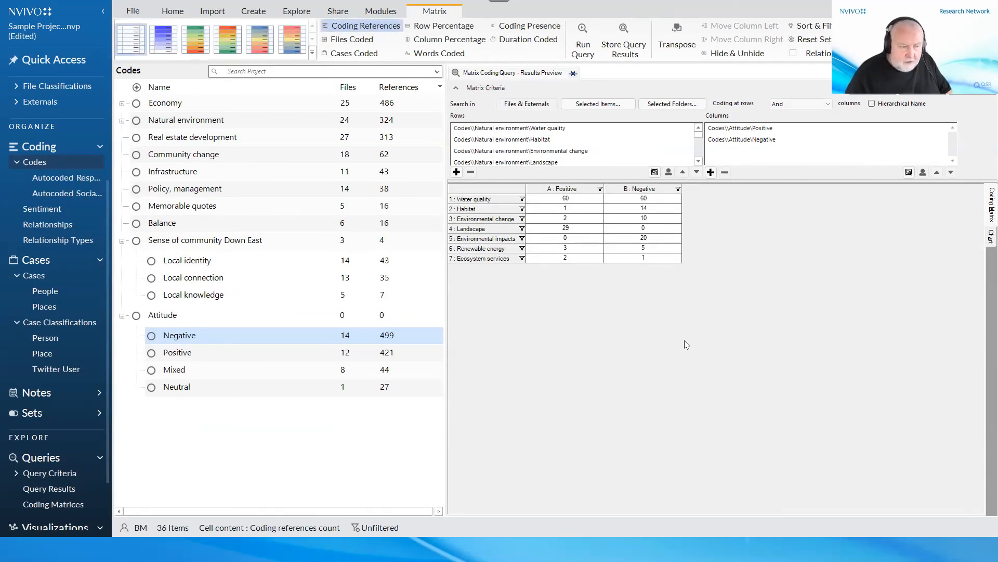
{"action": "left_click", "coordinate": [589, 232]}
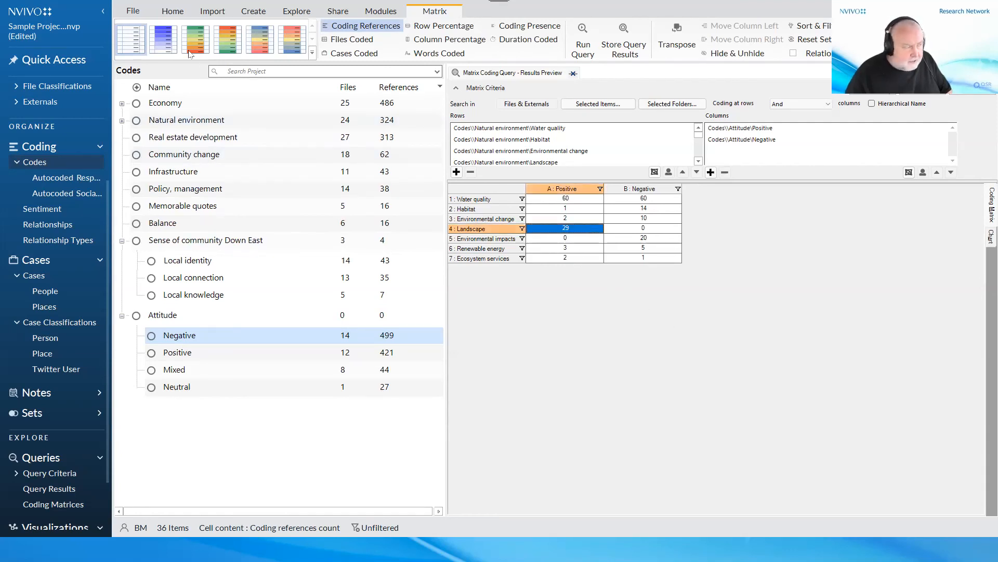
{"action": "left_click", "coordinate": [167, 44]}
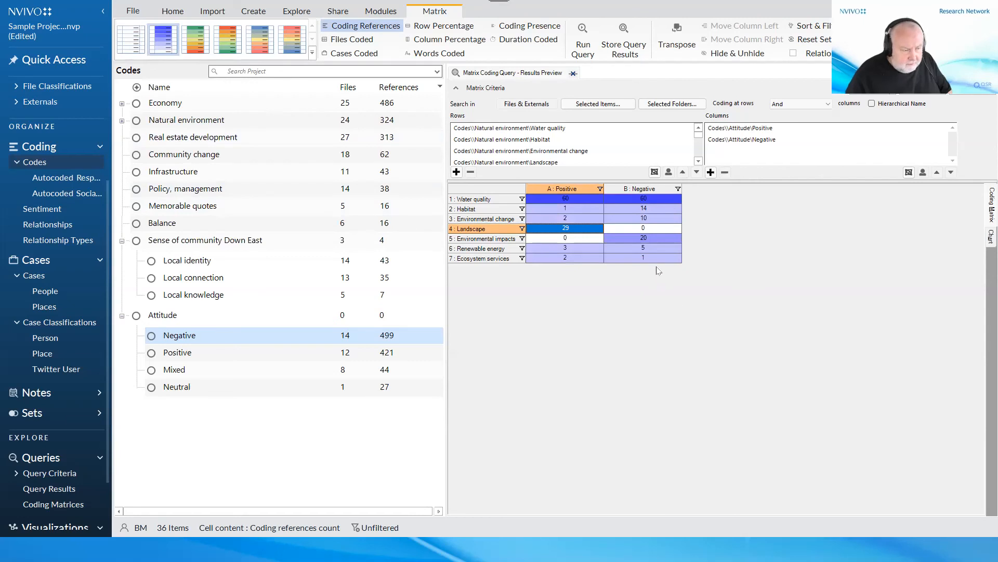
{"action": "left_click", "coordinate": [660, 243]}
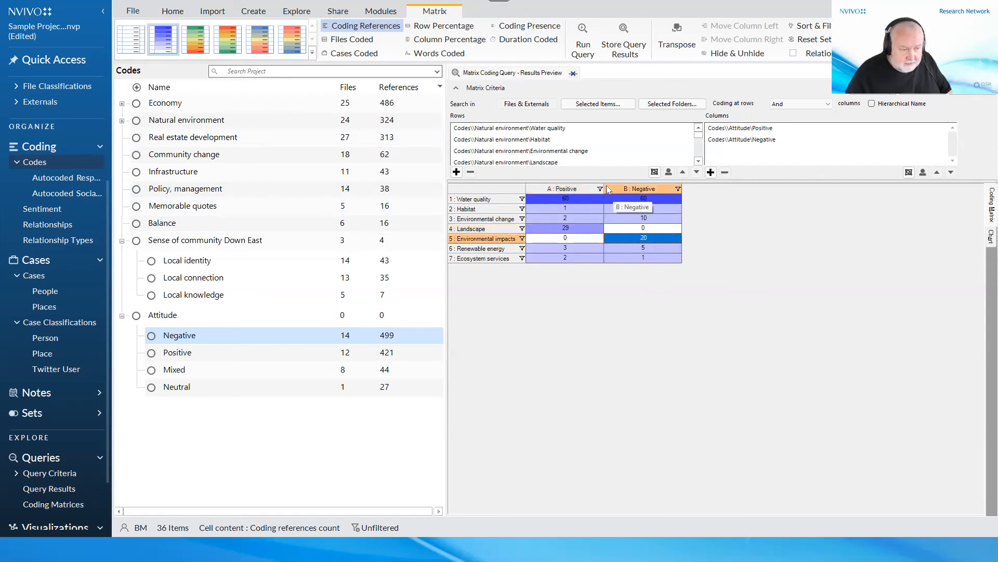
- View the matrix results as a 3D chart, rotate it to inspect the Water quality and Environmental impacts bars, and return to the matrix
{"action": "left_click", "coordinate": [987, 239]}
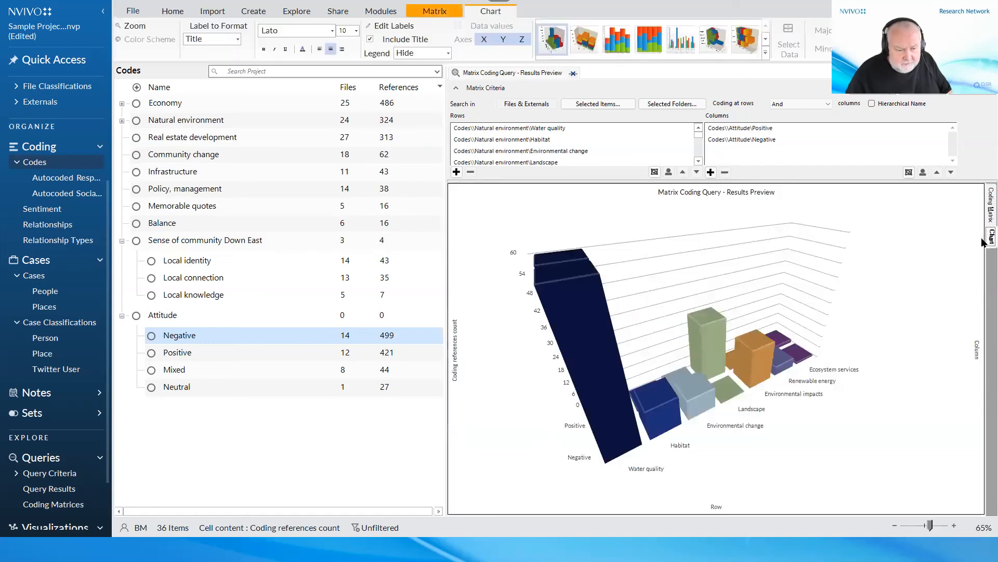
{"action": "left_click_drag", "start_coordinate": [813, 255], "coordinate": [777, 257]}
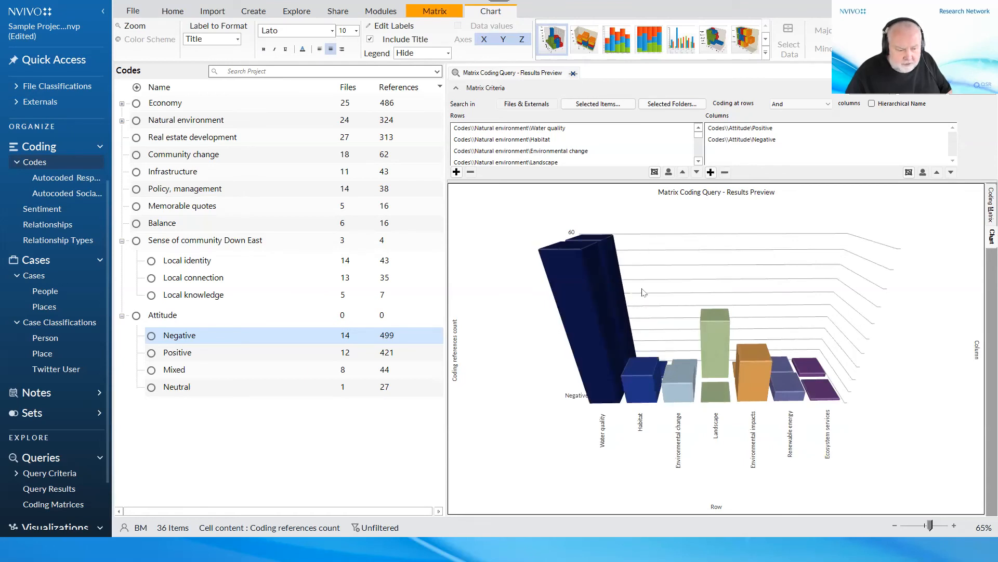
{"action": "mouse_move", "coordinate": [588, 324]}
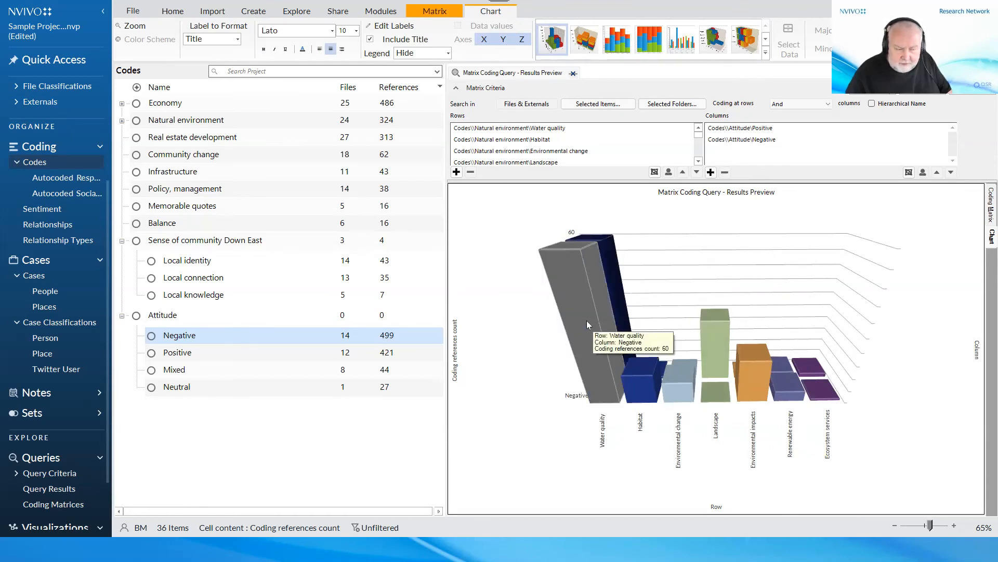
{"action": "mouse_move", "coordinate": [714, 321]}
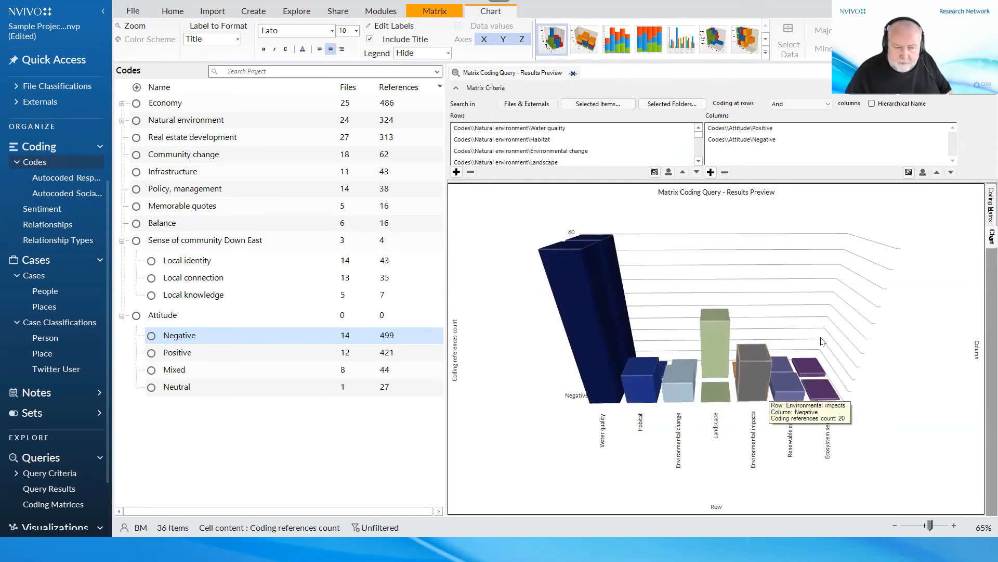
{"action": "mouse_move", "coordinate": [814, 273]}
{"action": "left_mouse_down"}
{"action": "mouse_move", "coordinate": [827, 272]}
{"action": "mouse_move", "coordinate": [819, 276]}
{"action": "left_mouse_up"}
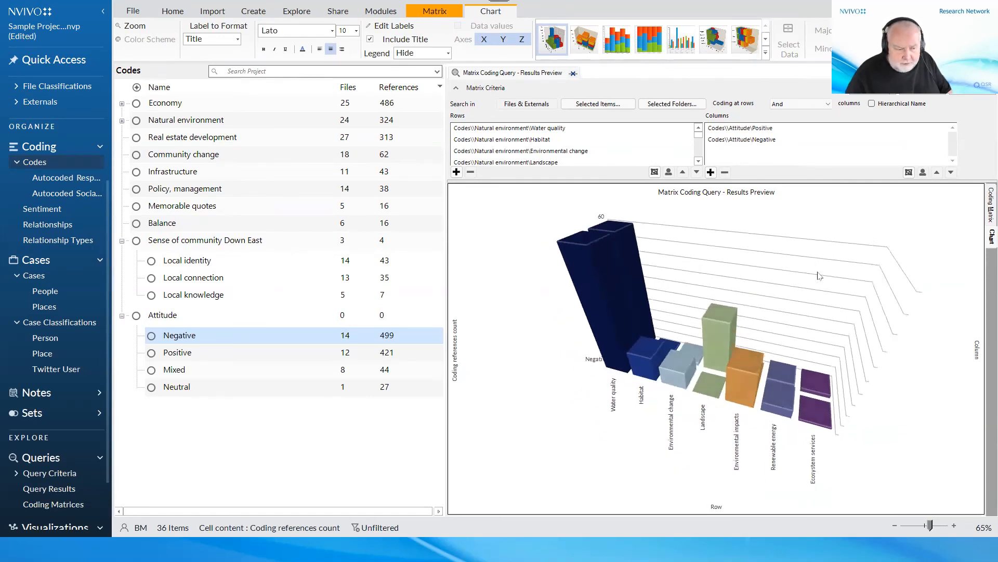
{"action": "left_click", "coordinate": [983, 201]}
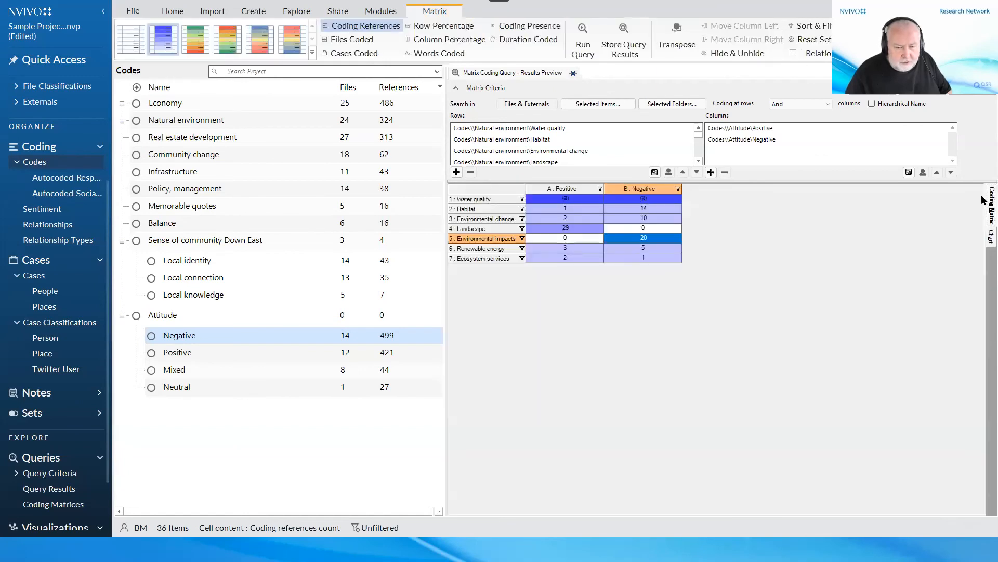
{"action": "right_click", "coordinate": [782, 227]}
{"action": "left_click", "coordinate": [806, 248]}
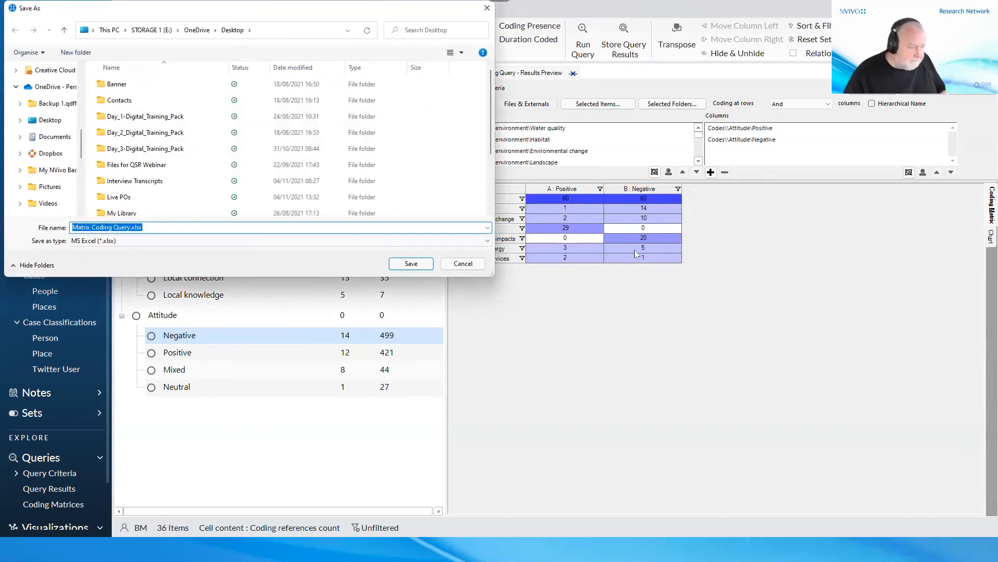
{"action": "left_click", "coordinate": [478, 264]}
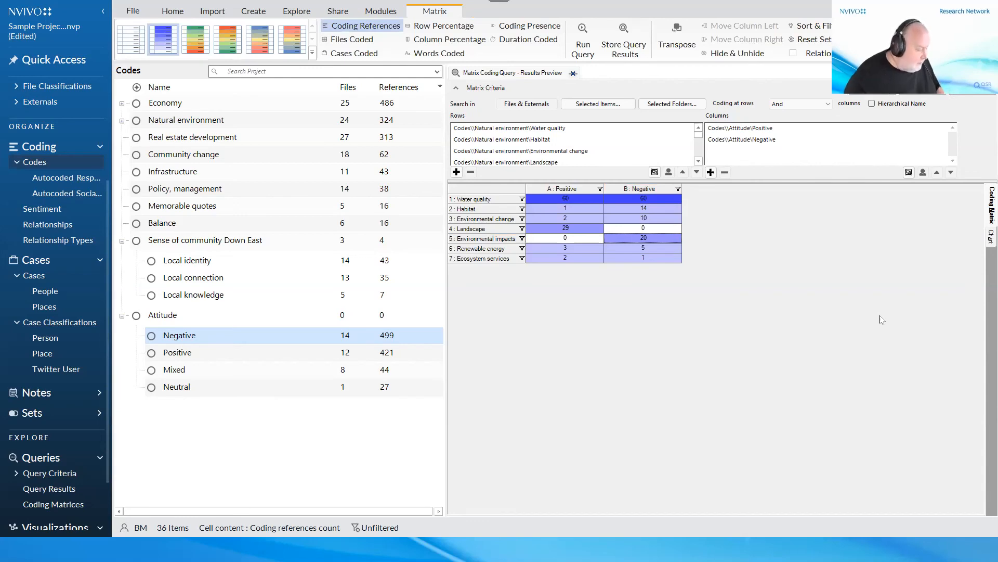
- Switch to the PowerPoint slide show and advance to the NVivo Community Forum slide
{"action": "key", "text": "alt+Tab"}
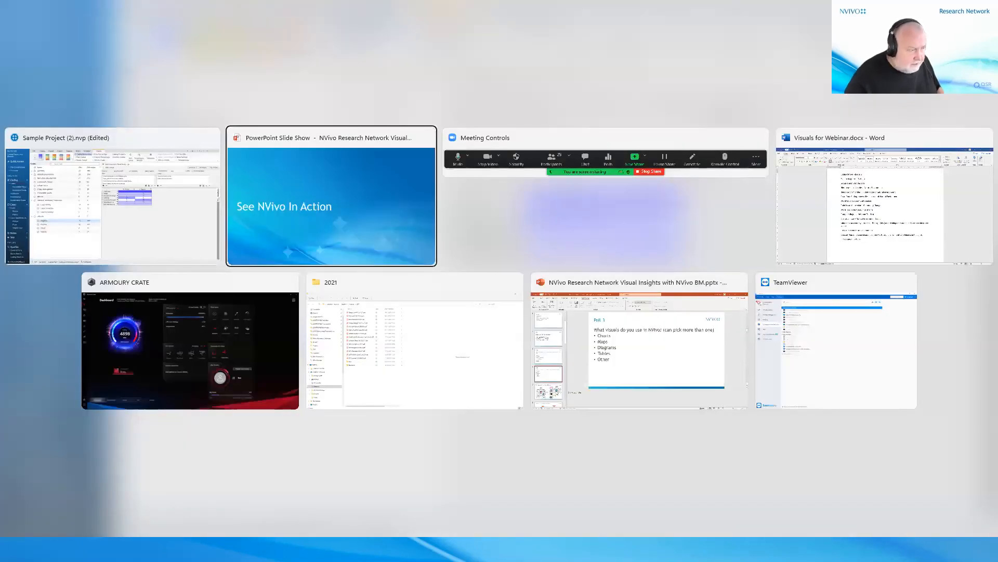
{"action": "key", "text": "Right"}
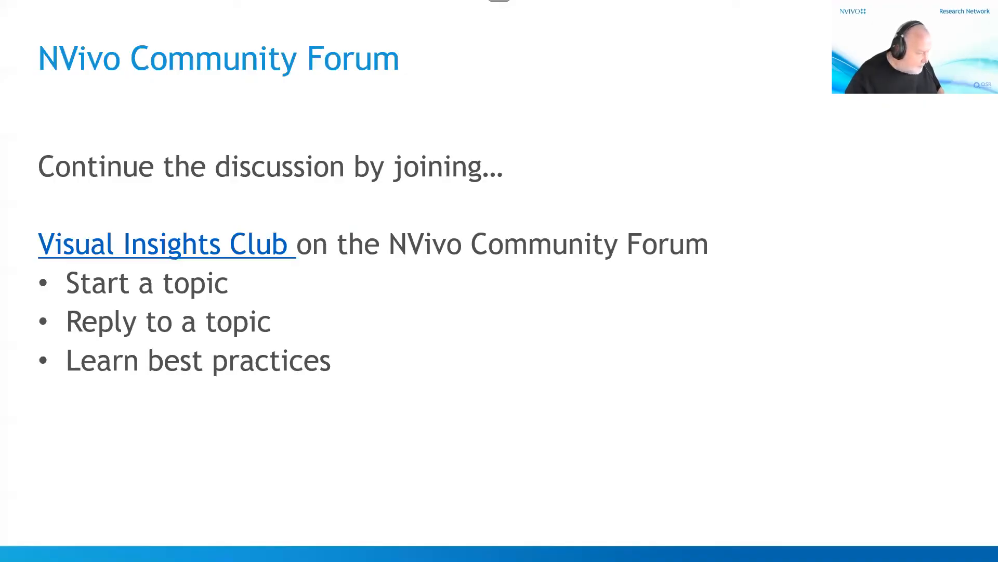